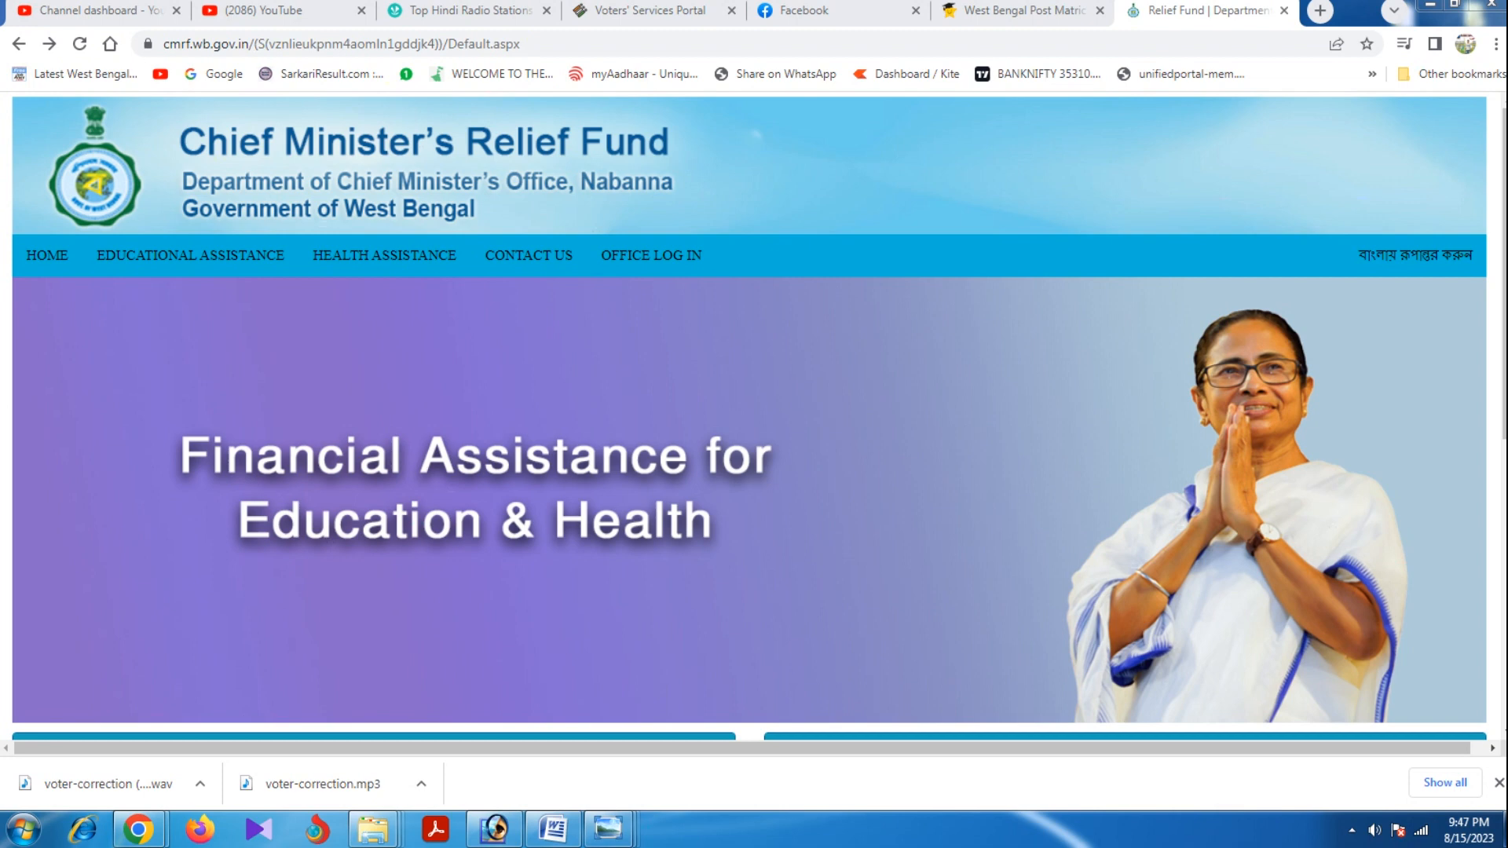
- Open the eligibility and required-documents details in the Financial Assistance for Education box
scroll(749, 417, "down", 6)
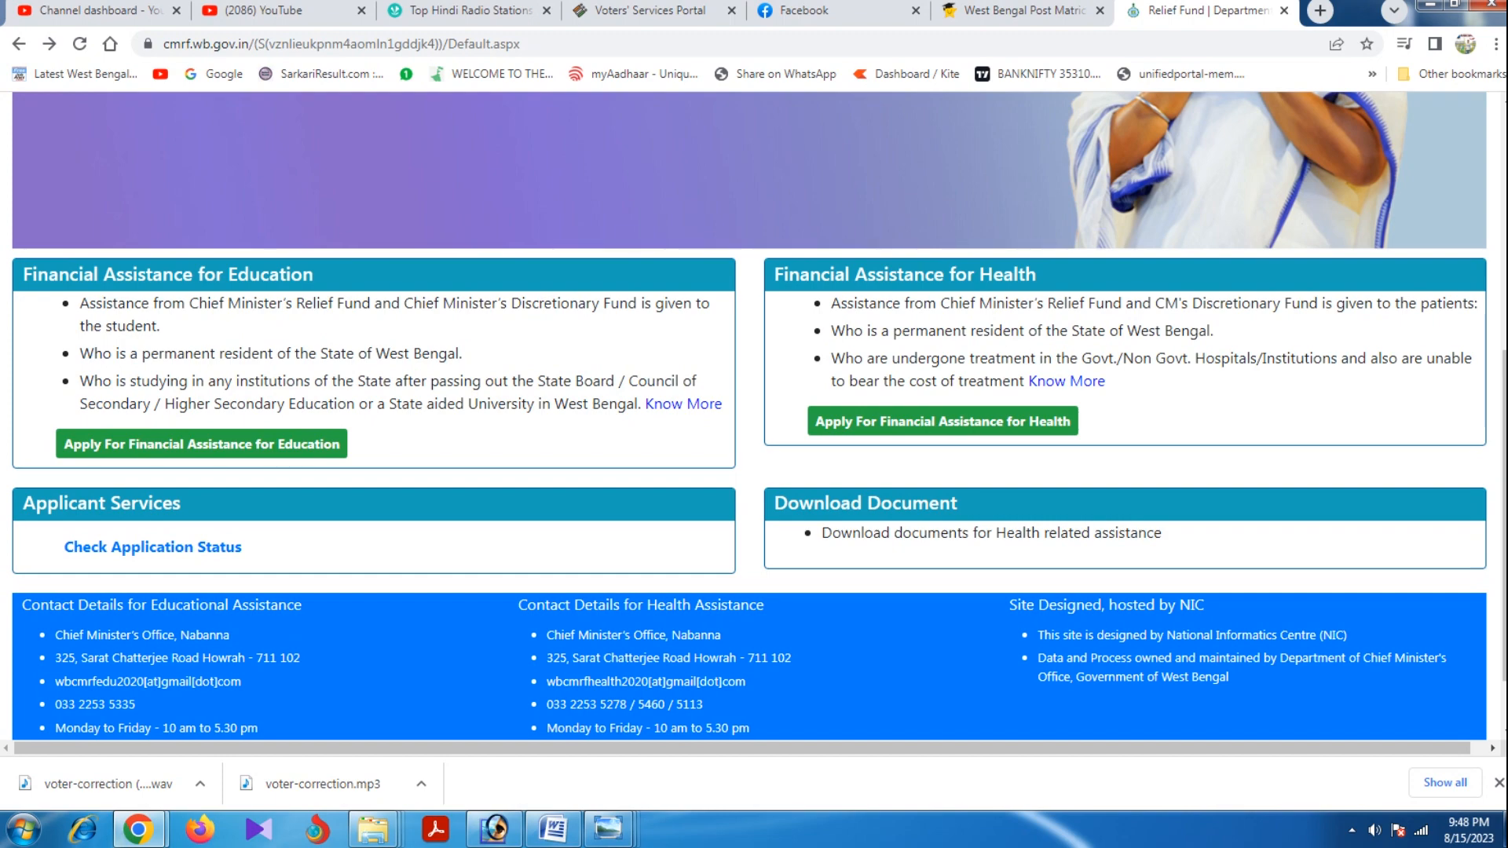
left_click(683, 403)
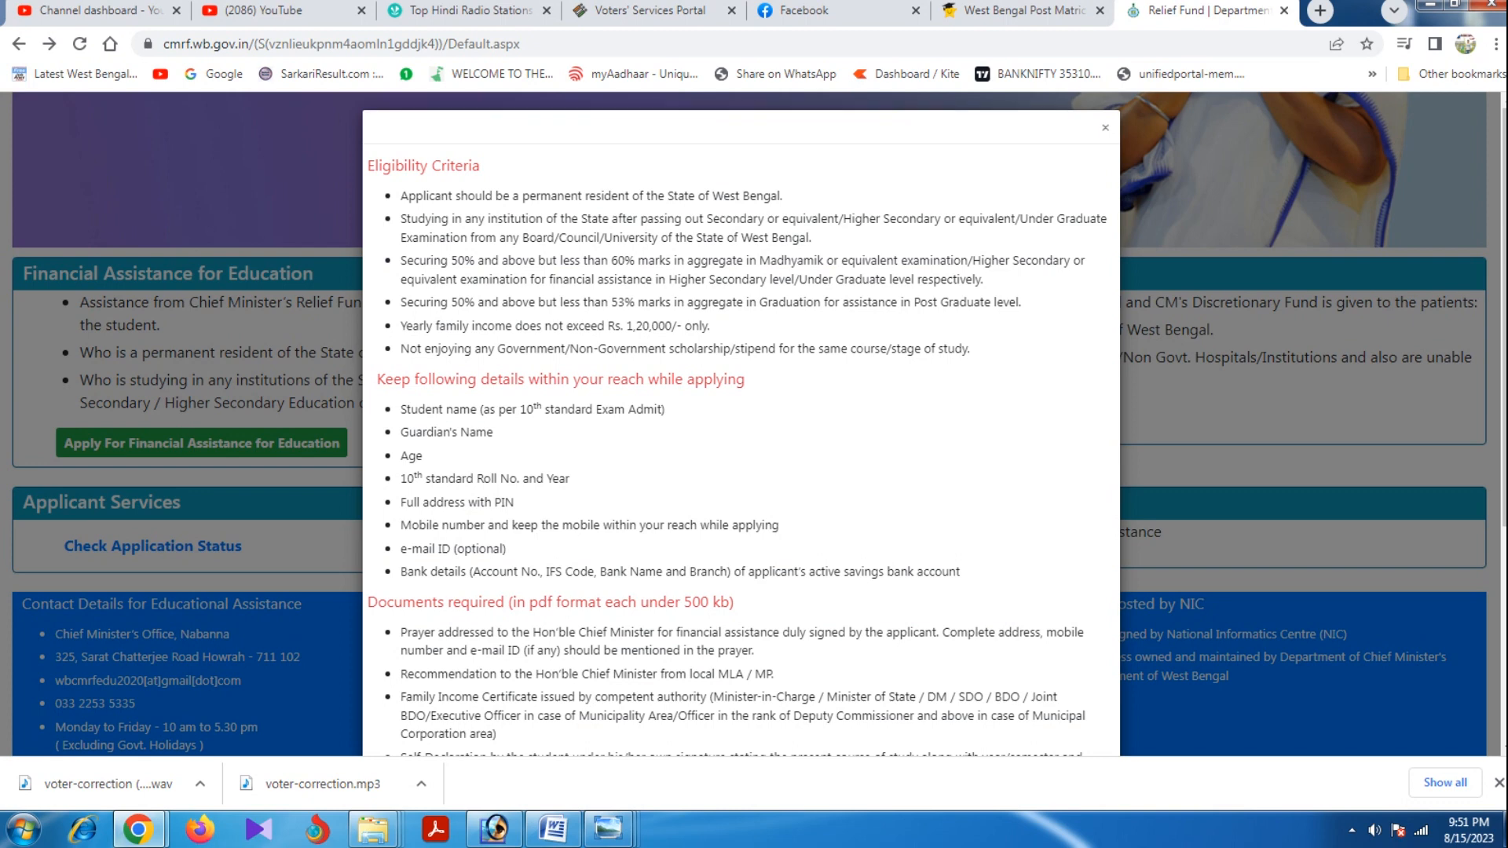
- Scroll through the Documents required list in the education assistance guidelines
scroll(740, 424, "down", 1)
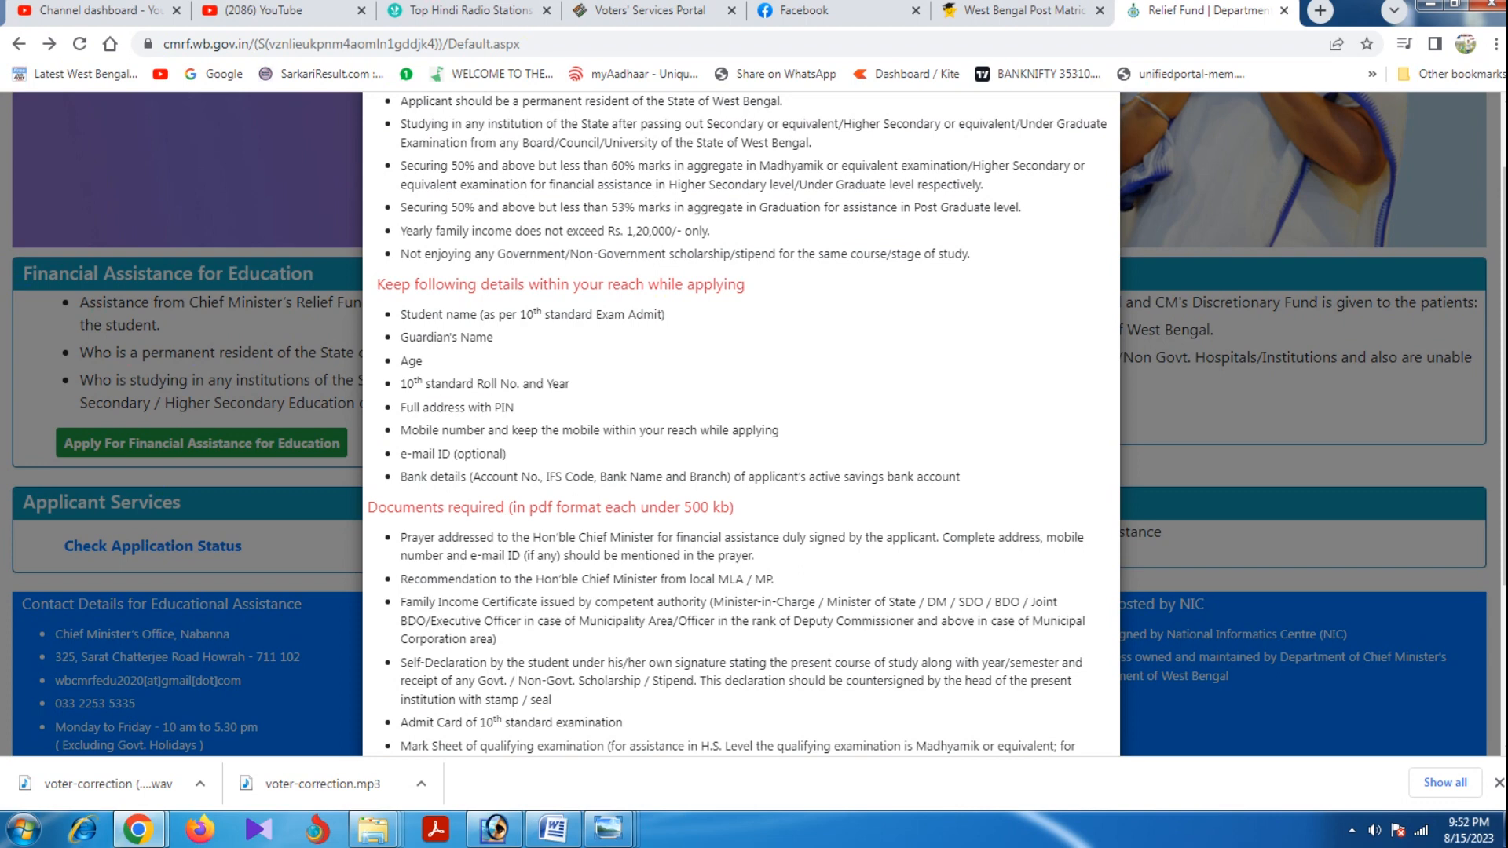
scroll(740, 424, "down", 2)
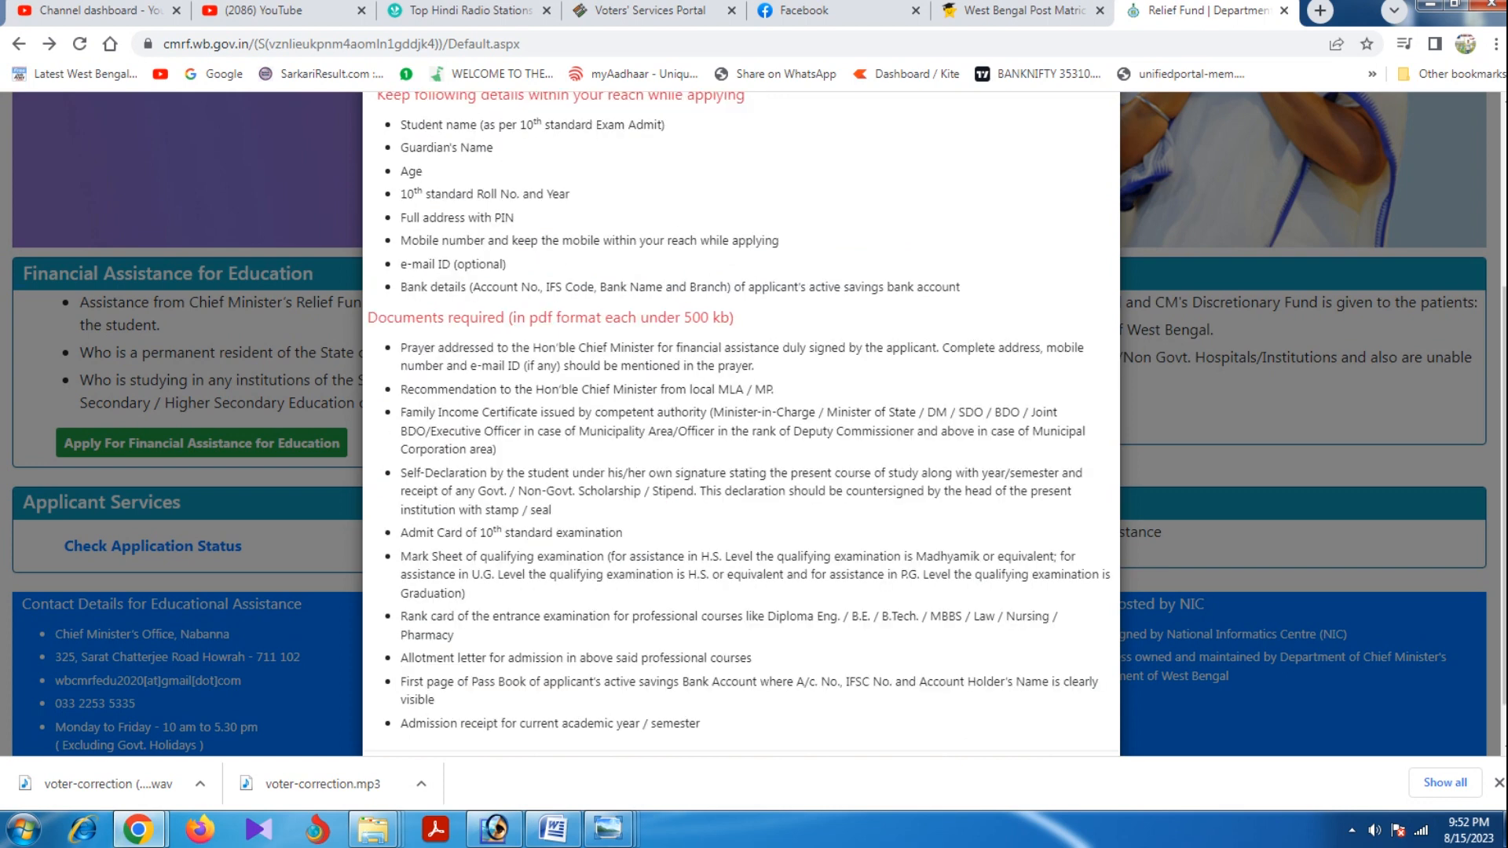
scroll(741, 424, "up", 3)
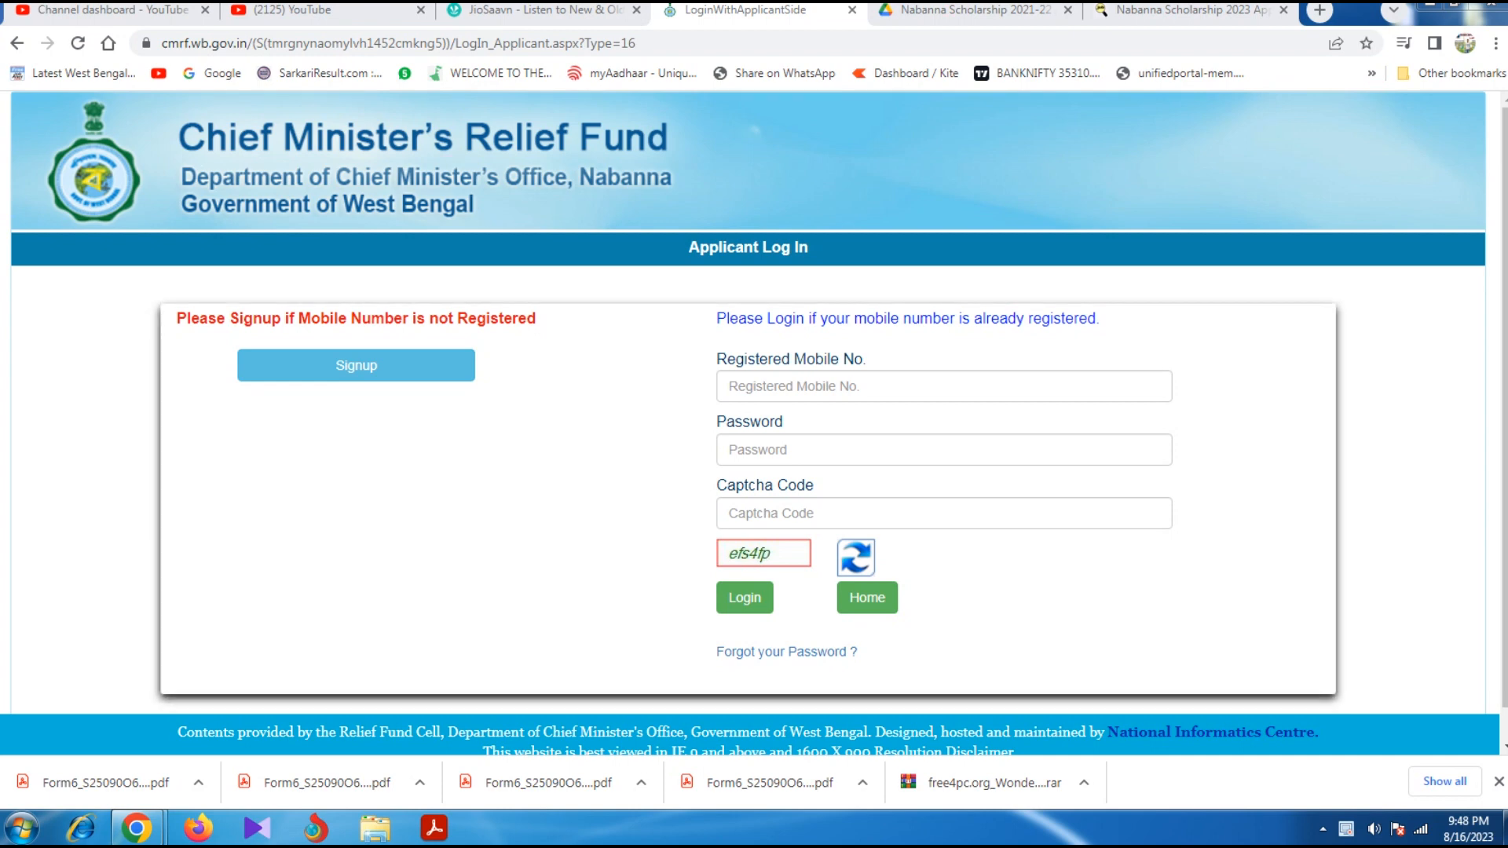
- Sign up by entering the applicant's mobile number and verifying it with the received OTP
left_click(356, 365)
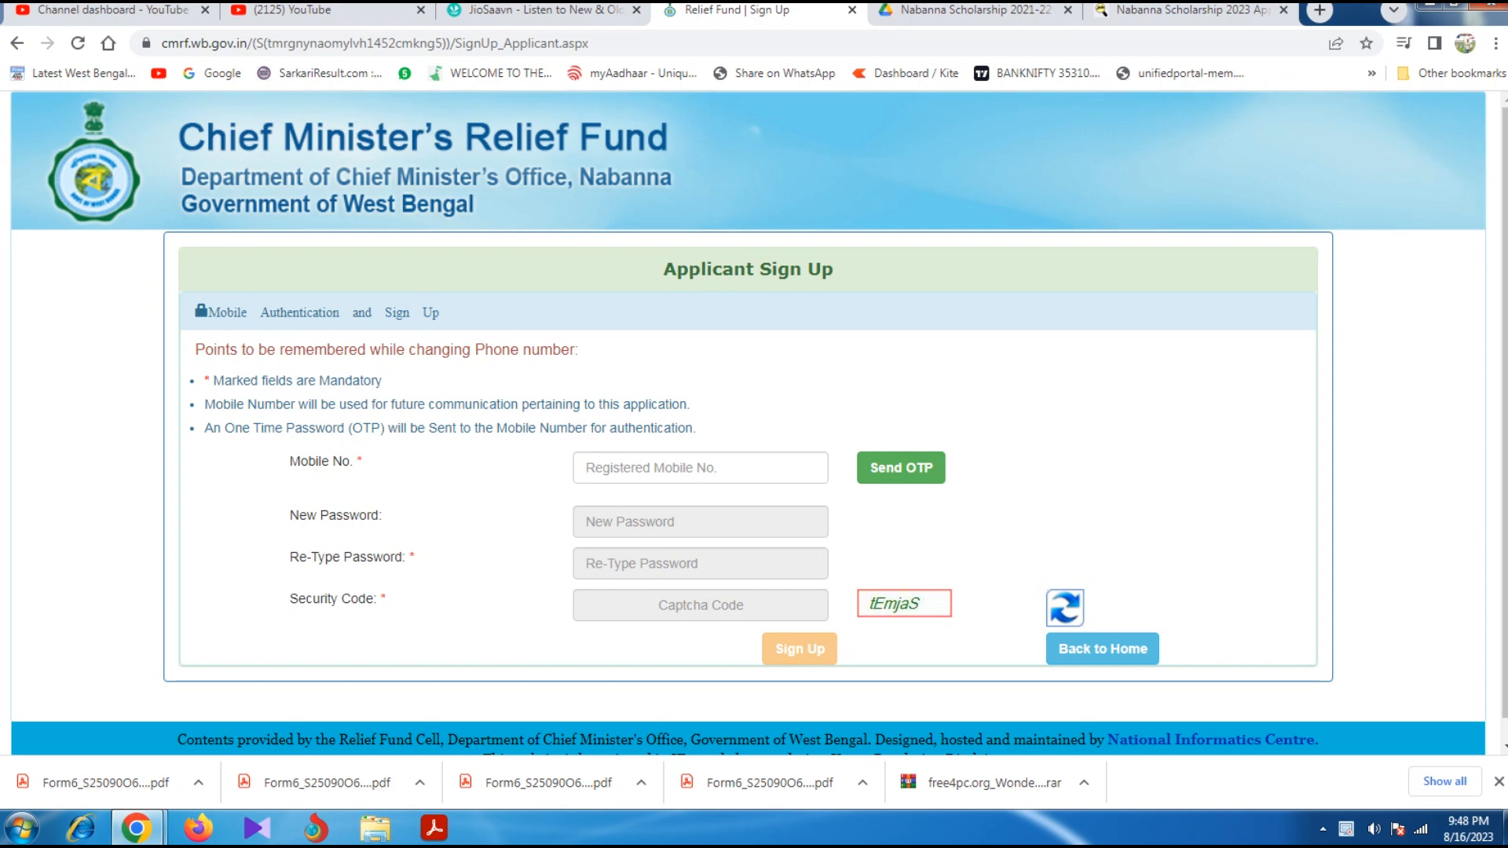
scroll(754, 420, "down", 1)
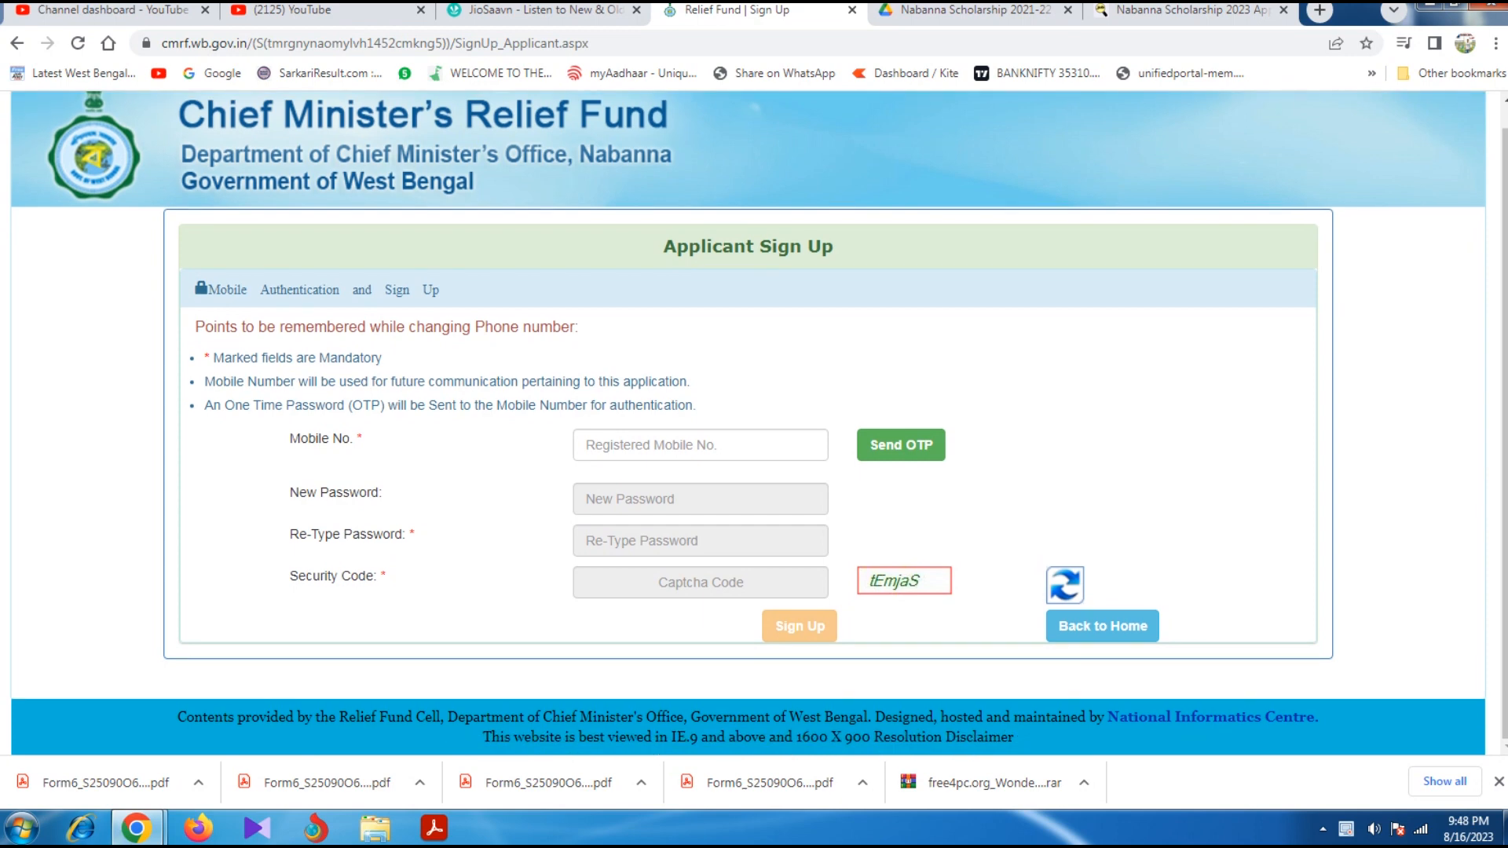
left_click(700, 444)
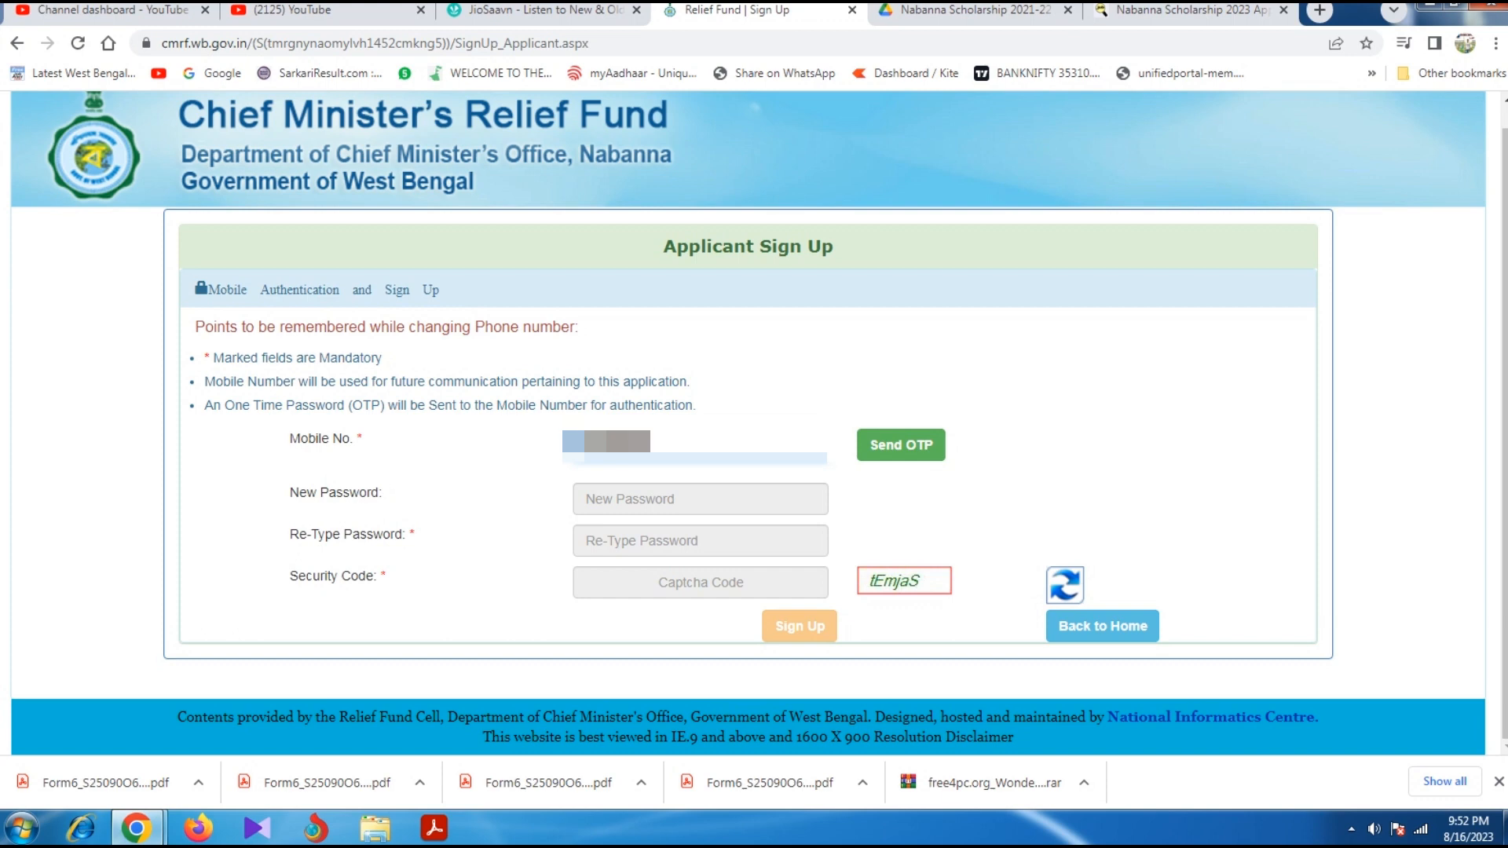
left_click(900, 445)
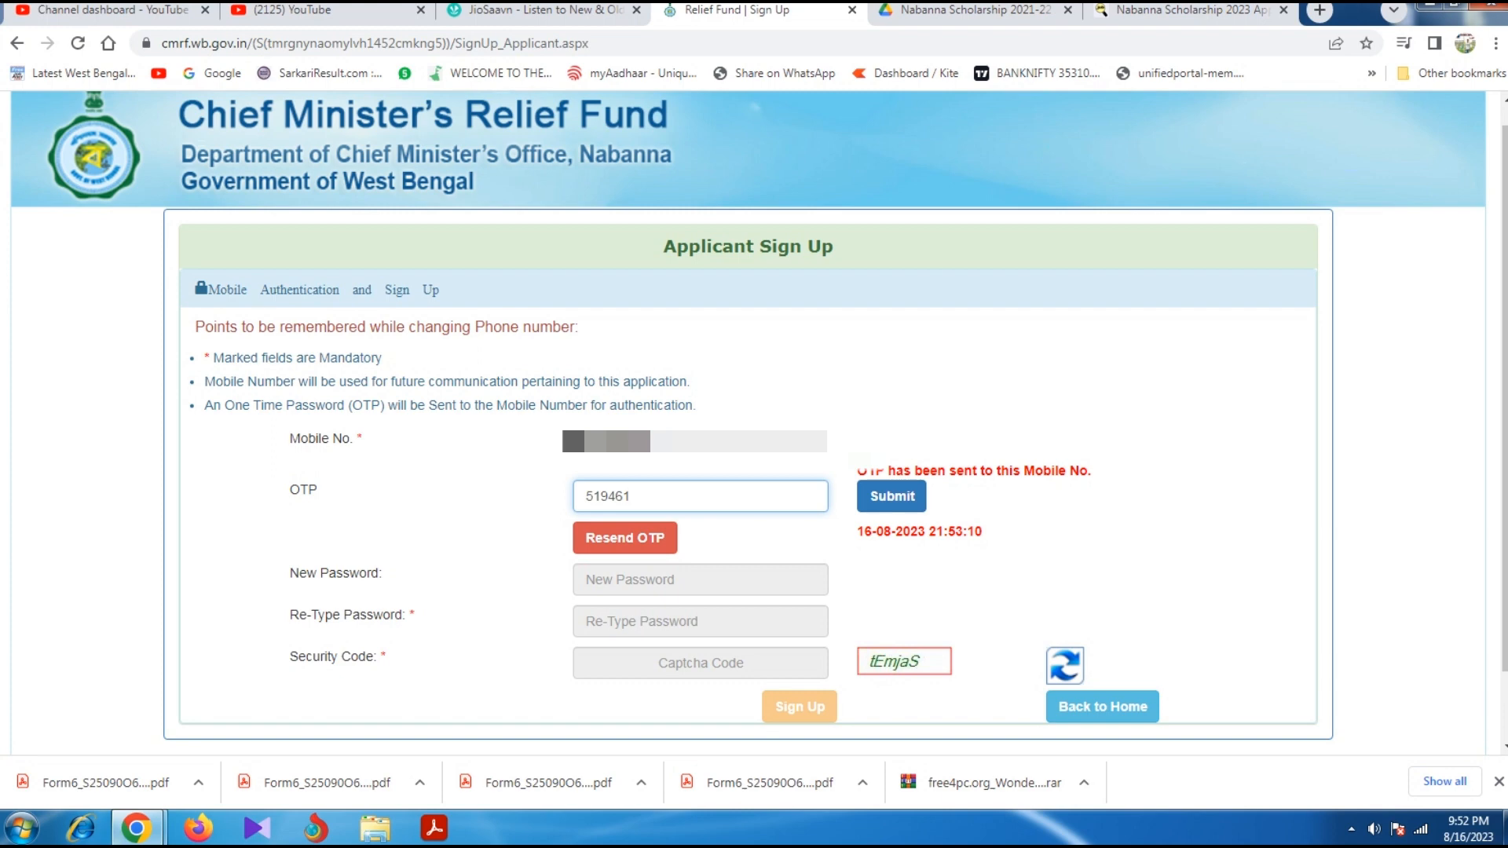
left_click(891, 495)
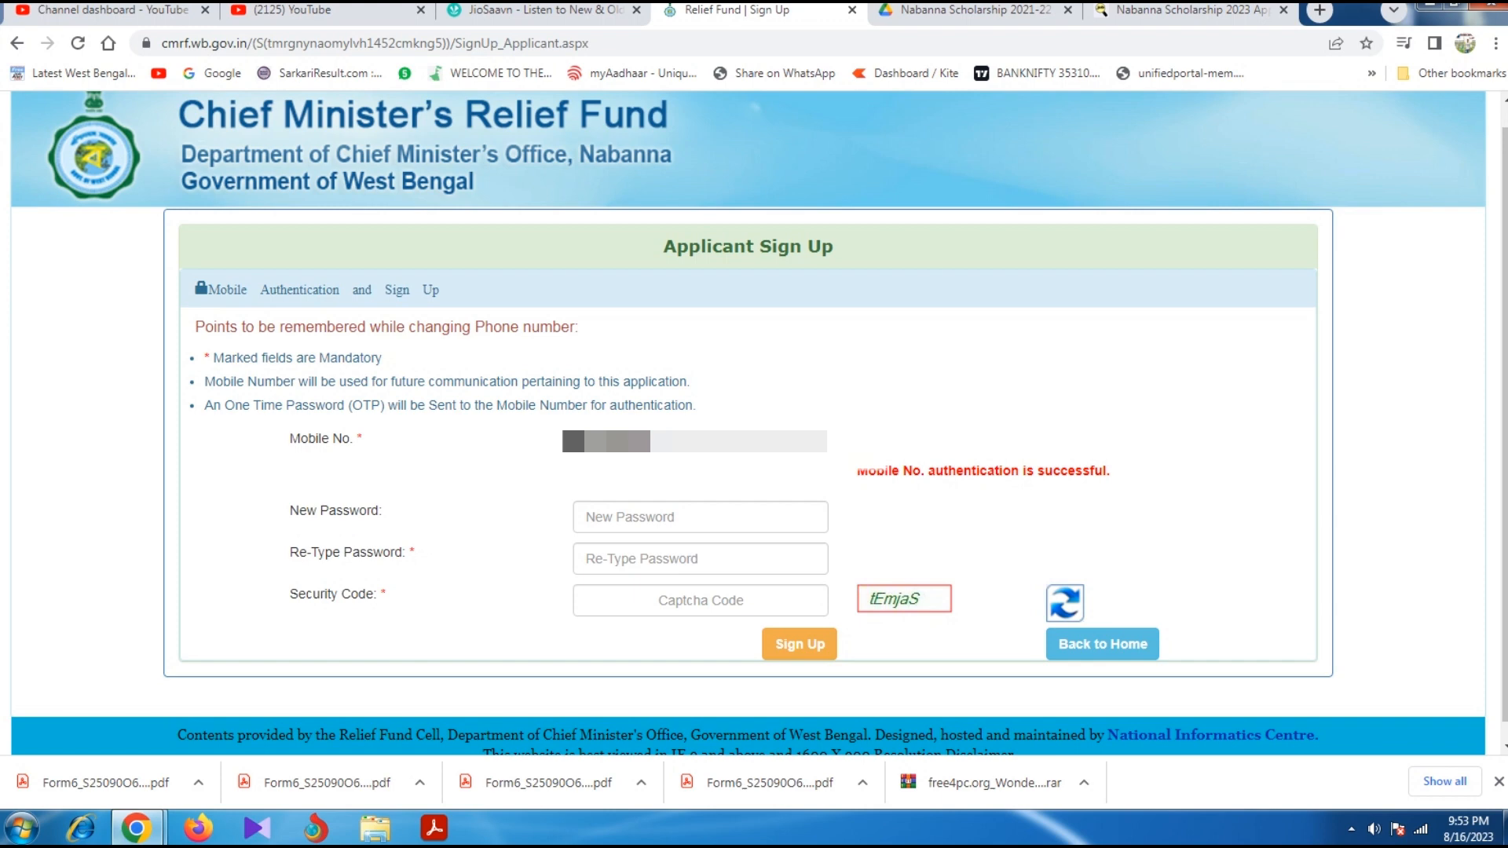
- Set and confirm the account password, complete sign-up, and return to Applicant Log In
left_click(687, 516)
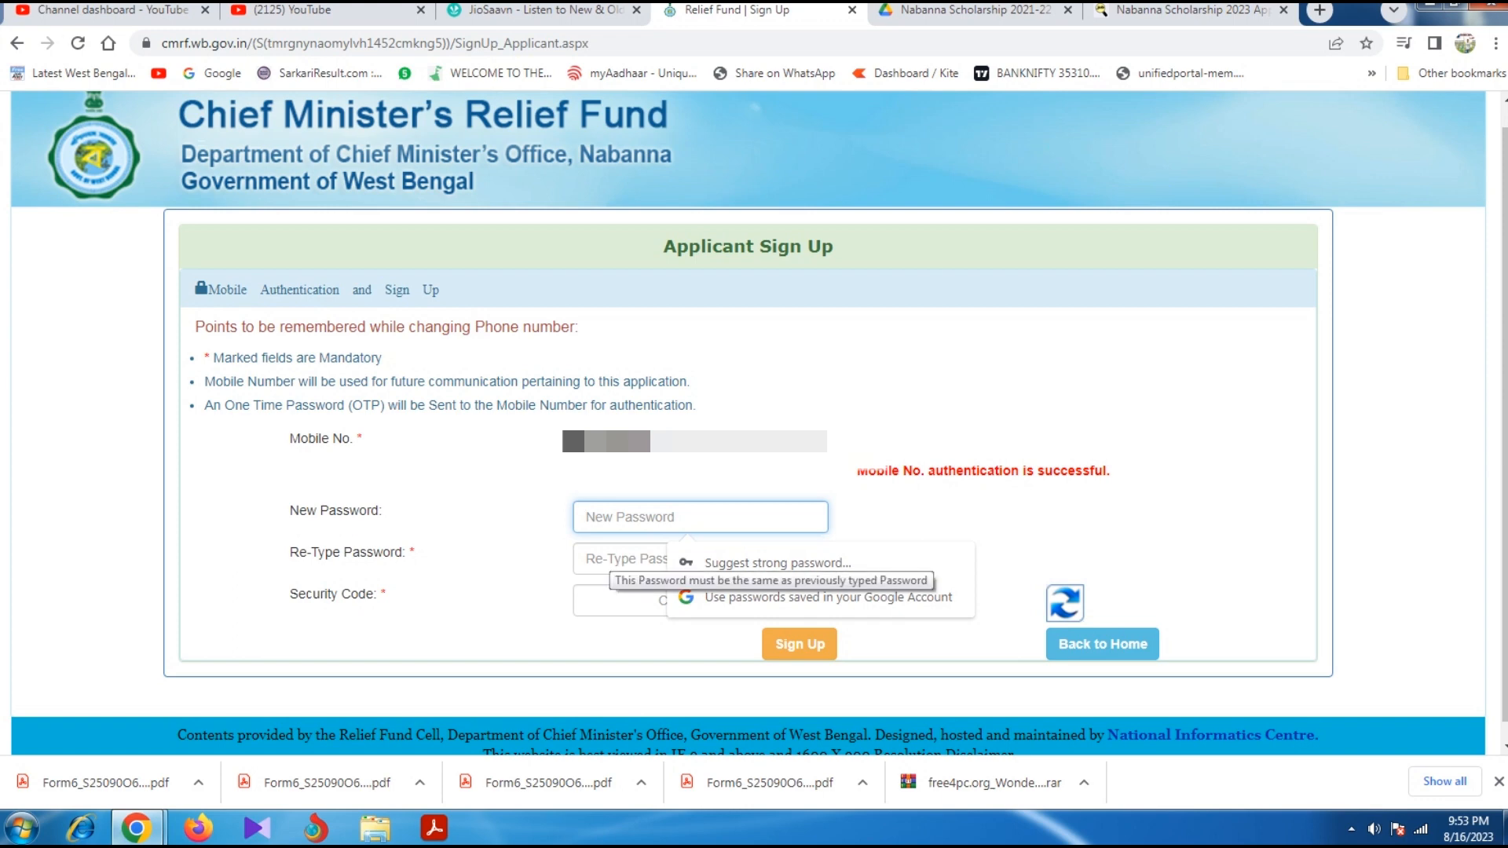
left_click(620, 558)
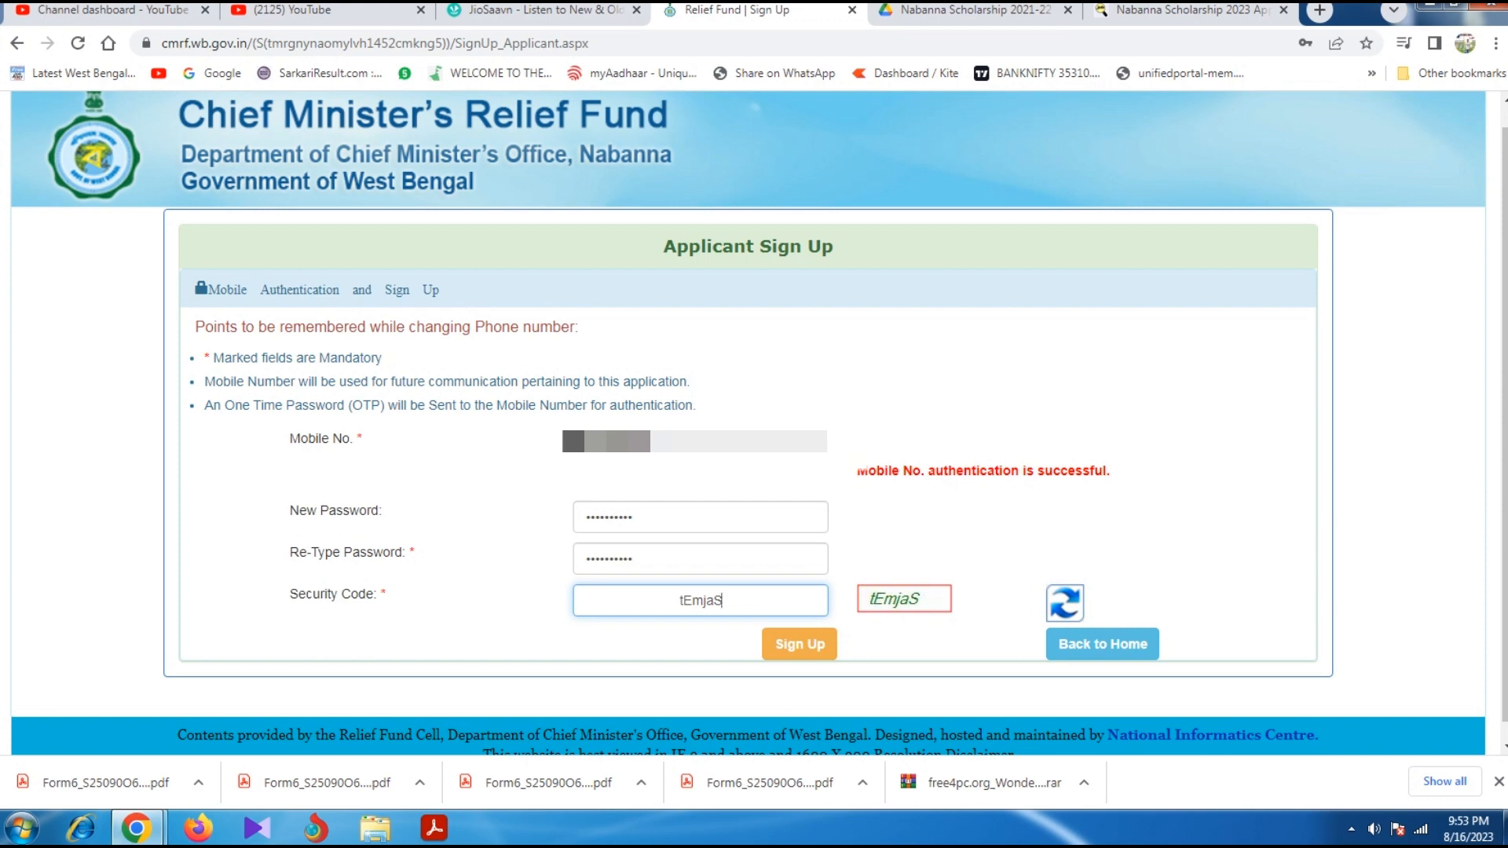
left_click(798, 644)
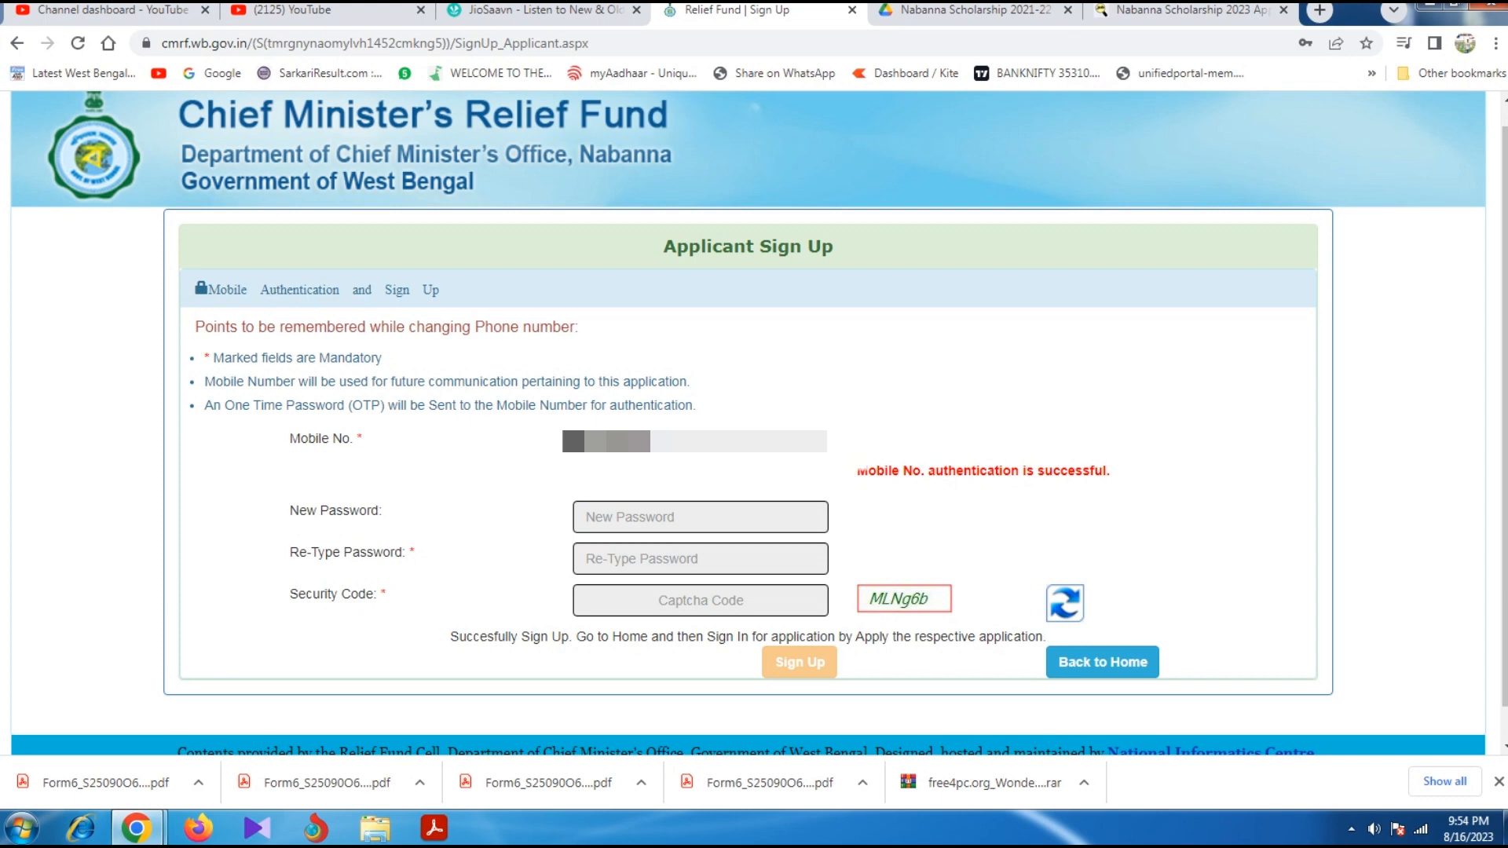
left_click(1102, 662)
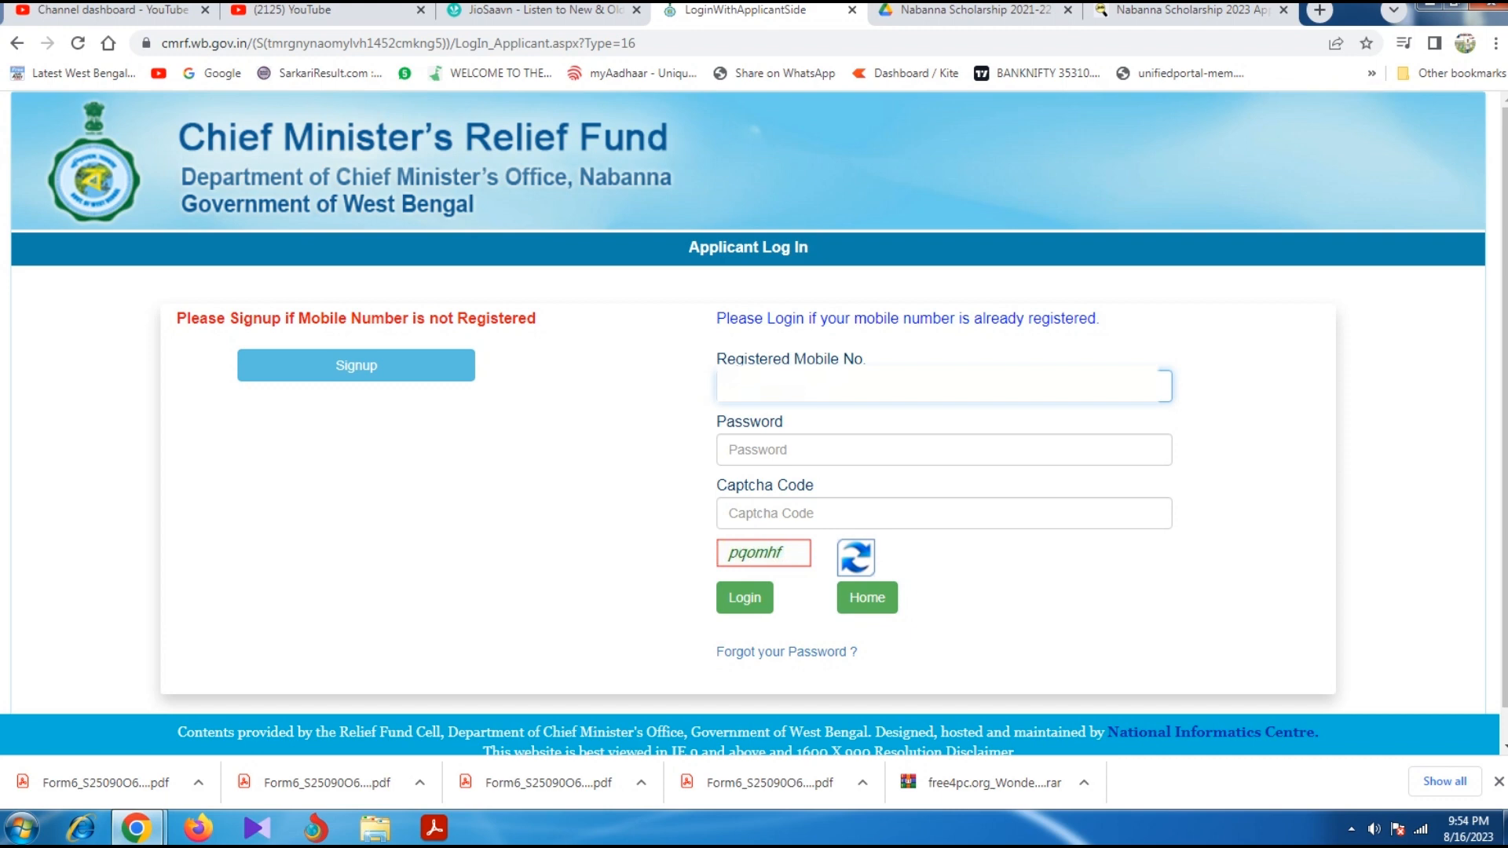
- Log in with the registered mobile number, account password and the displayed captcha code
left_click(785, 450)
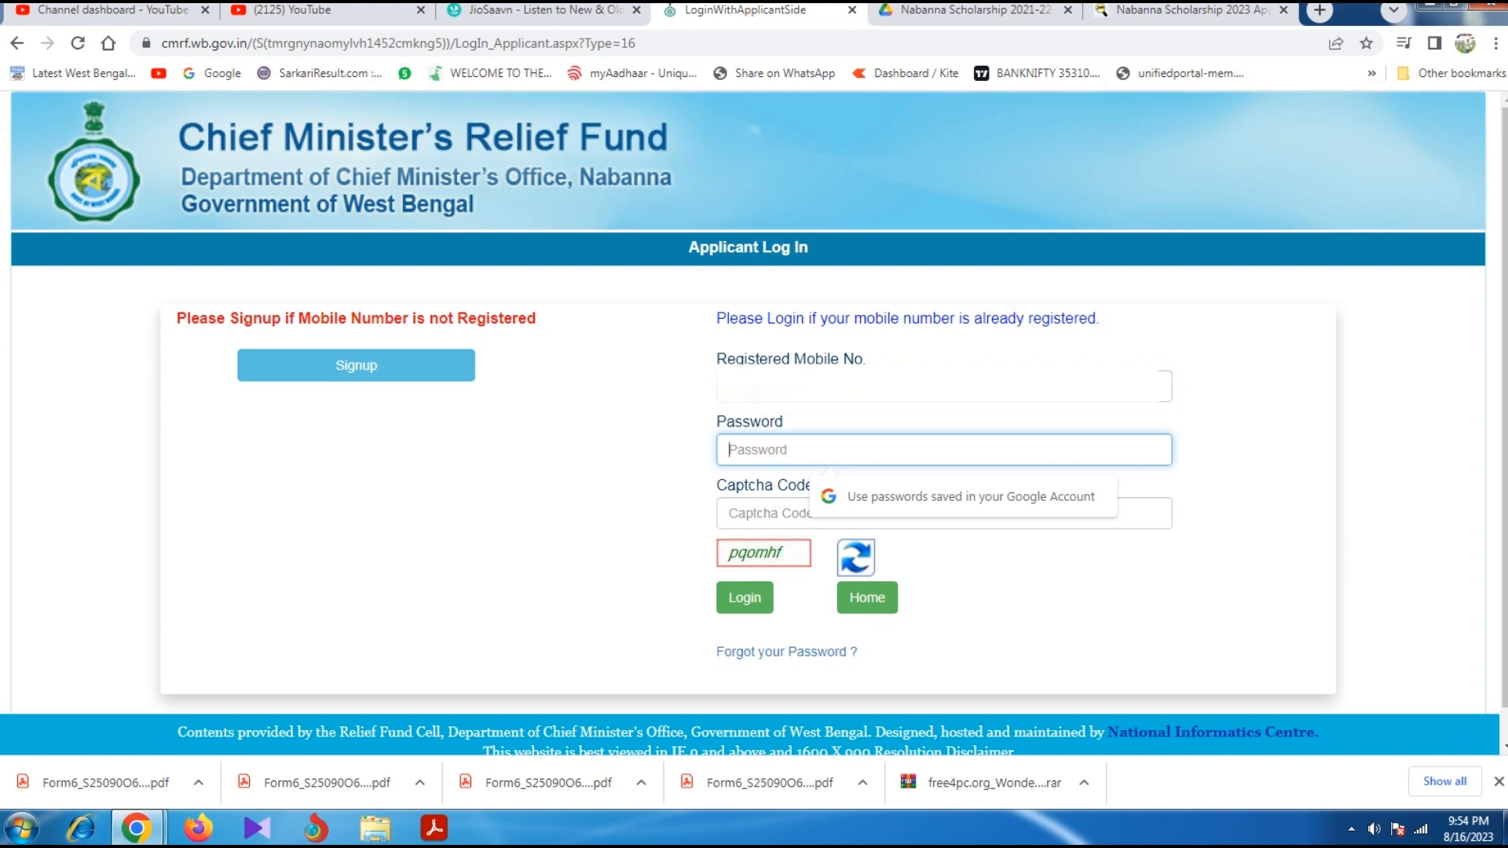
left_click(748, 512)
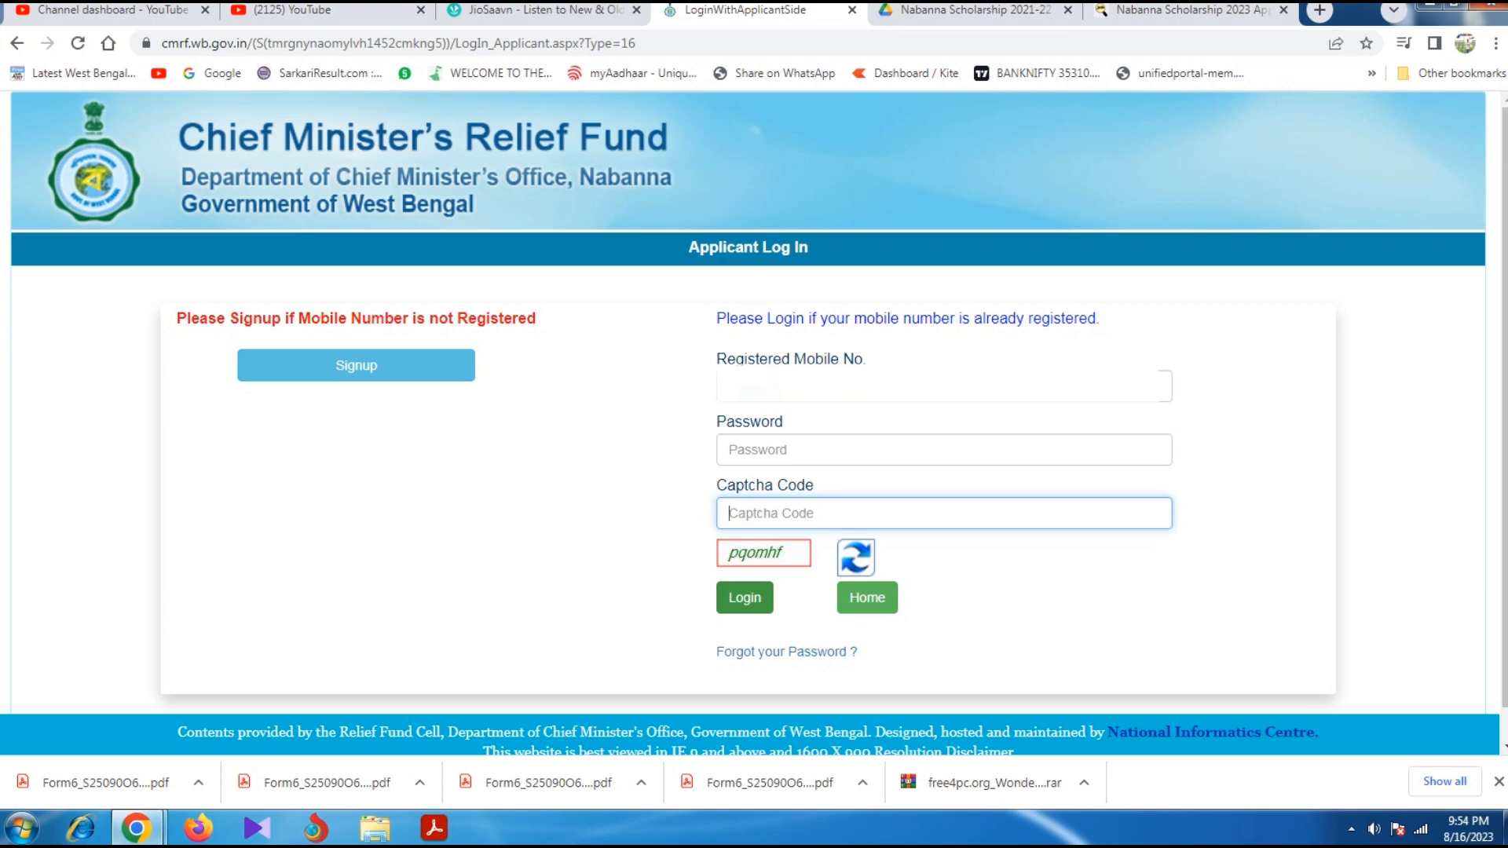
type("pqomhf")
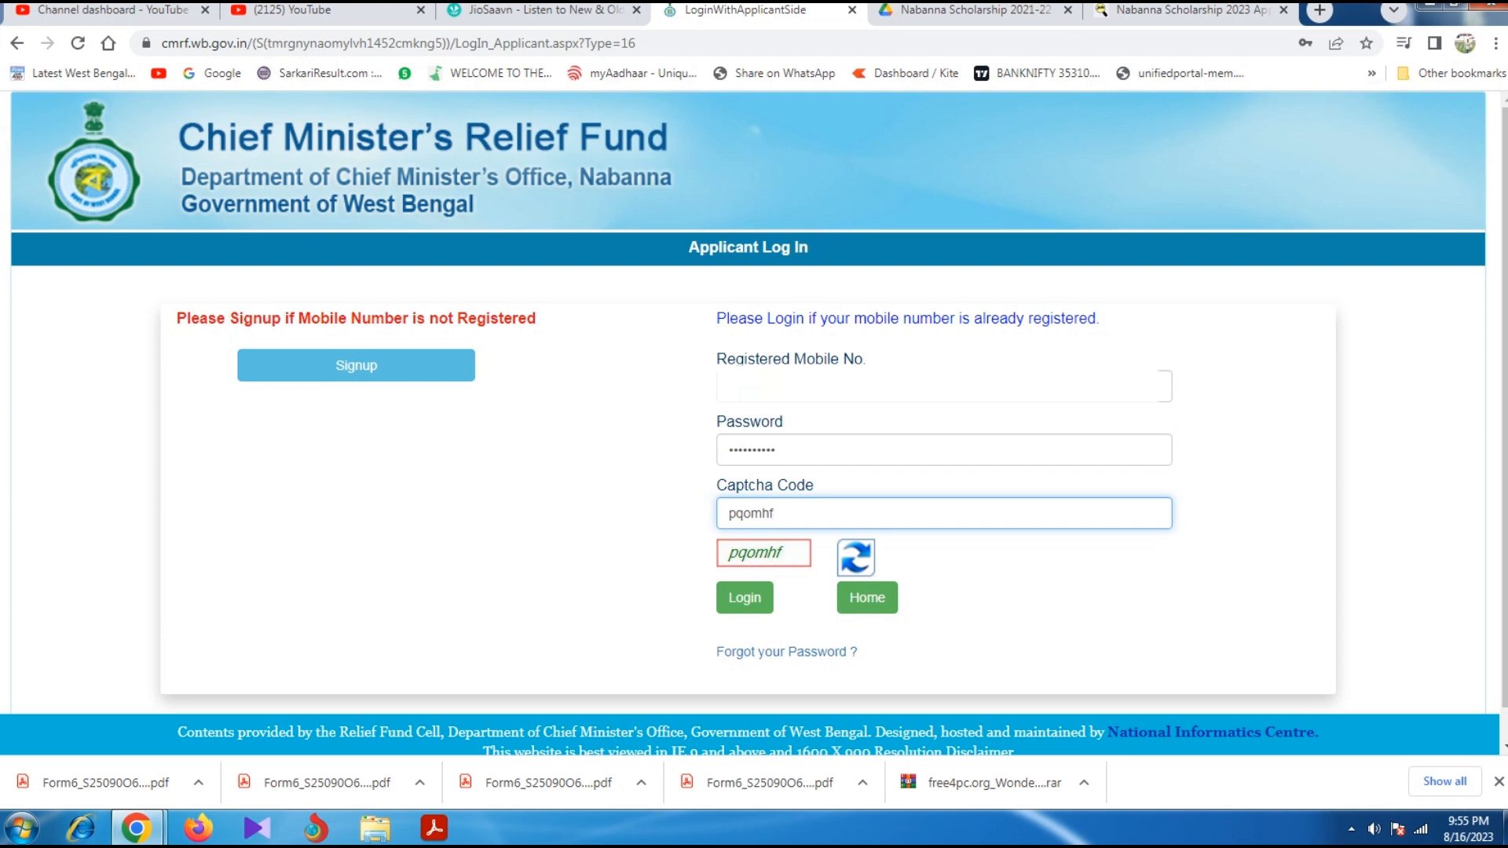
left_click(744, 597)
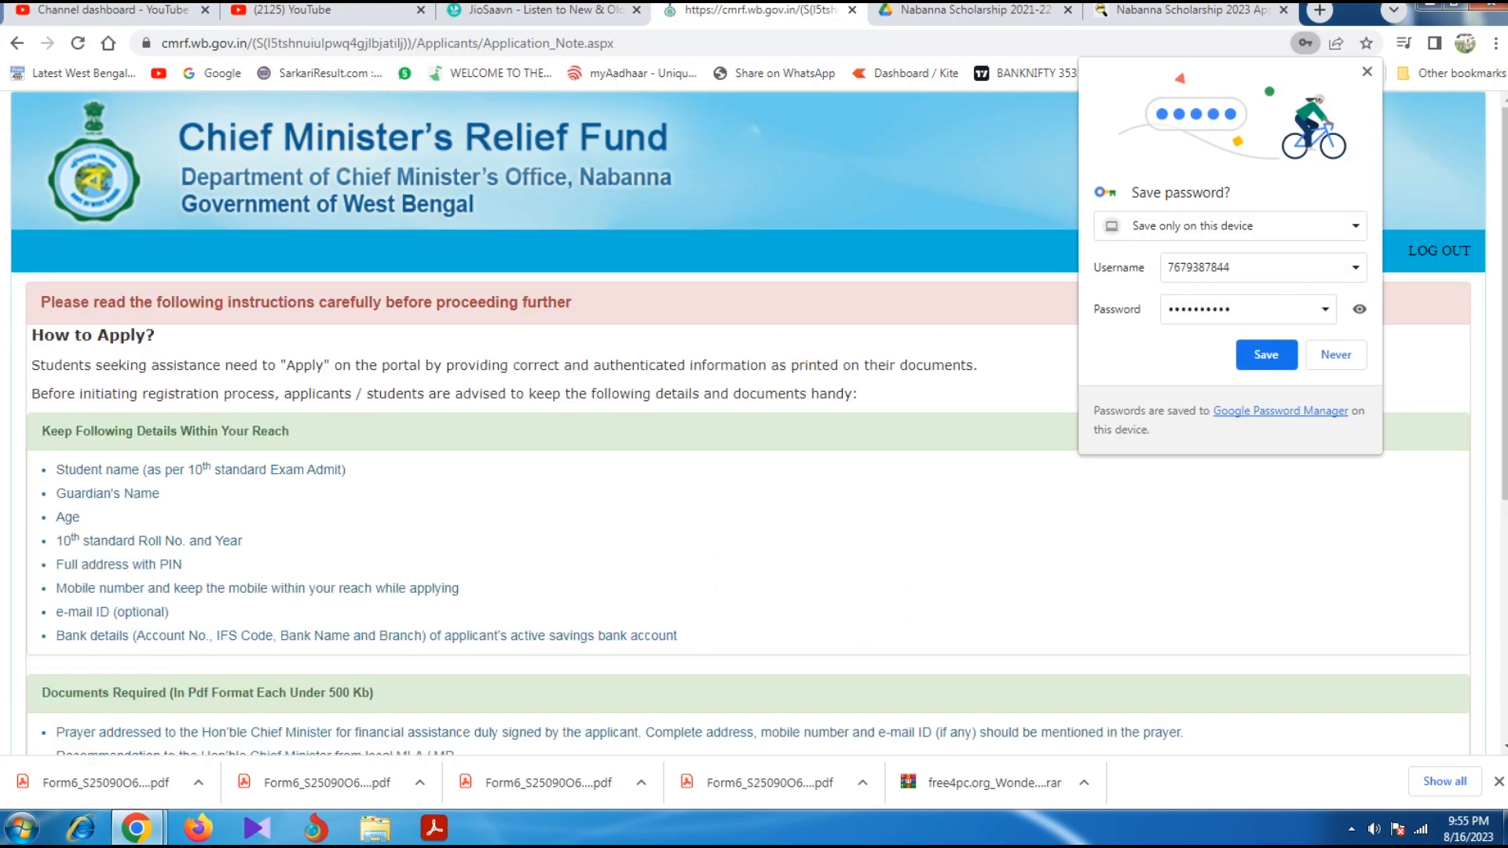
- Dismiss the save-password prompt, tick the guidelines acknowledgement, and start the application with Apply Now
key("Escape")
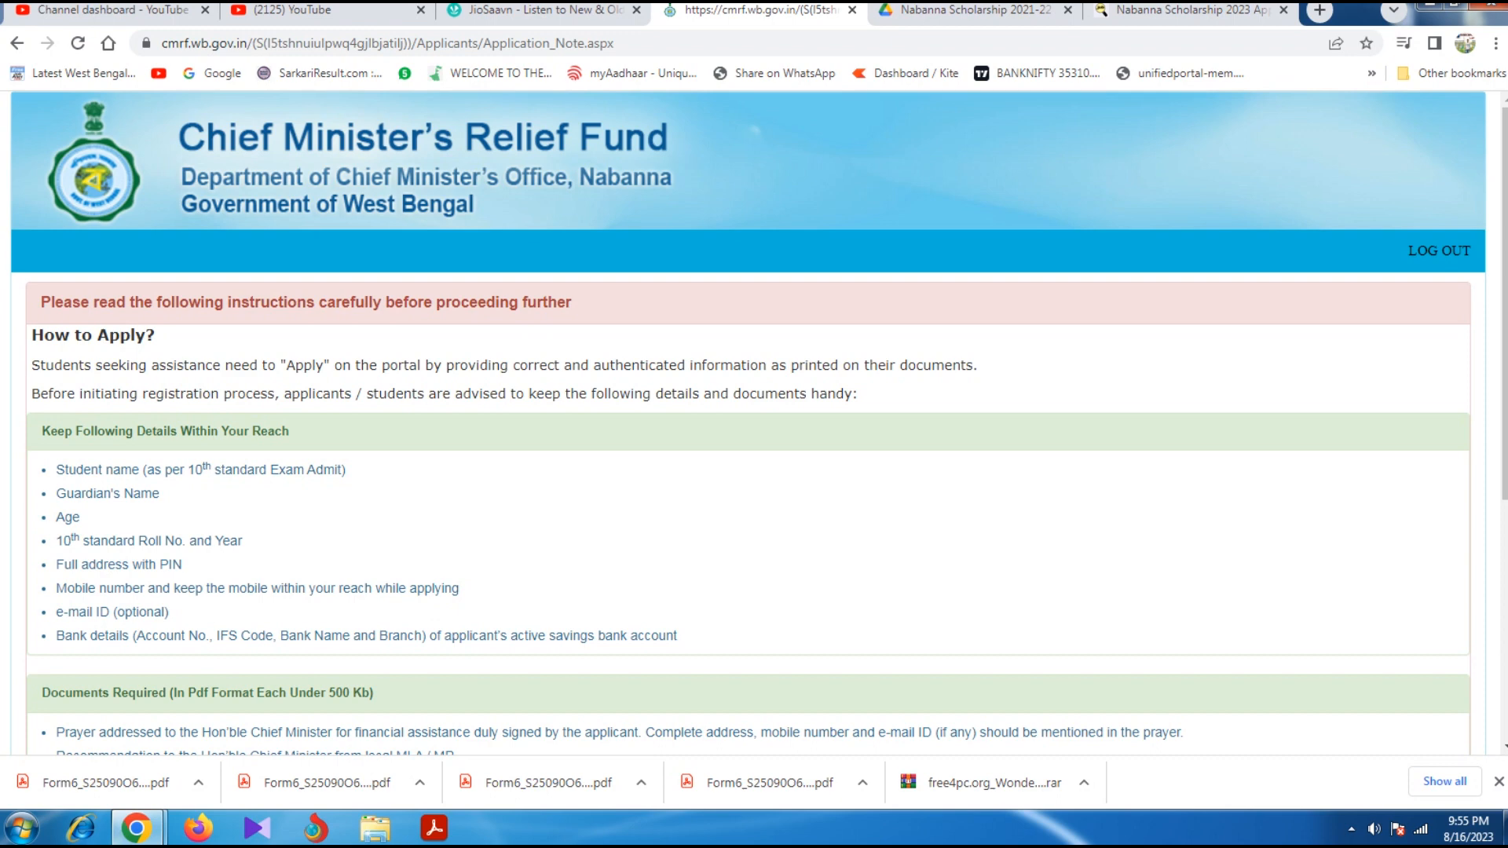
scroll(754, 424, "down", 1)
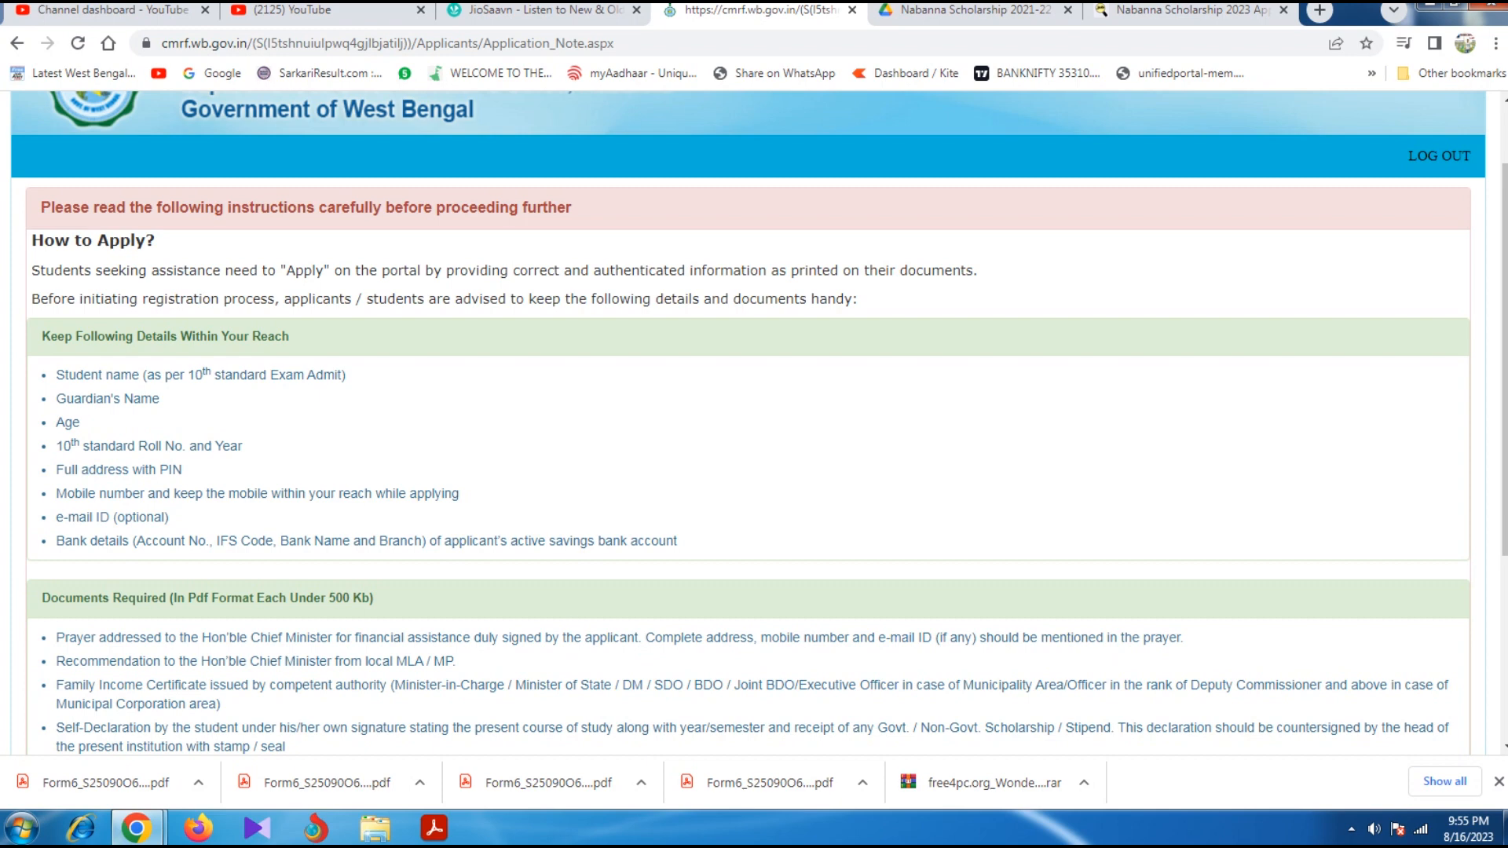
scroll(754, 424, "down", 4)
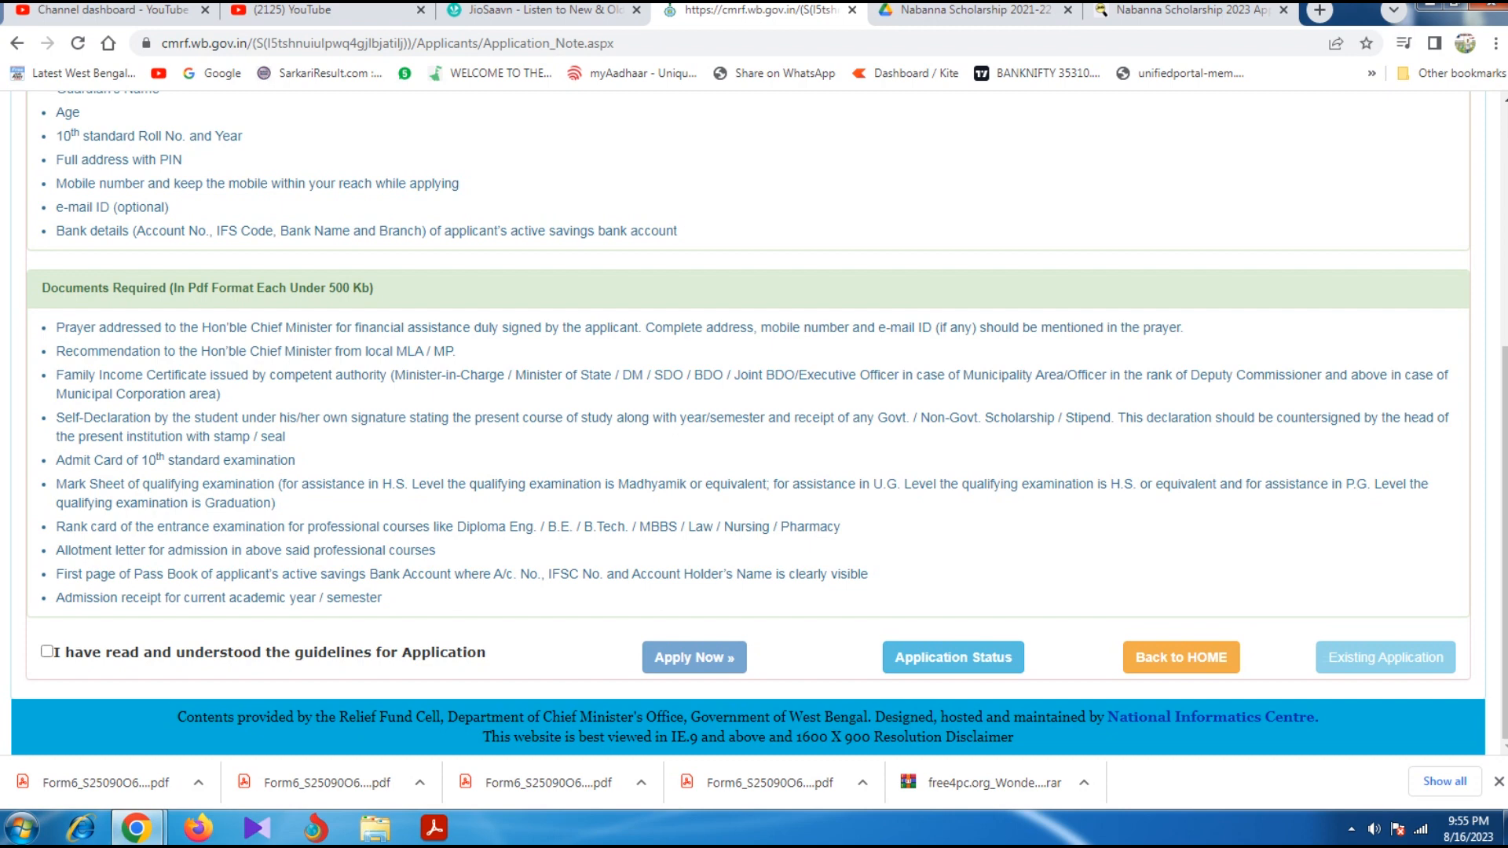
left_click(47, 651)
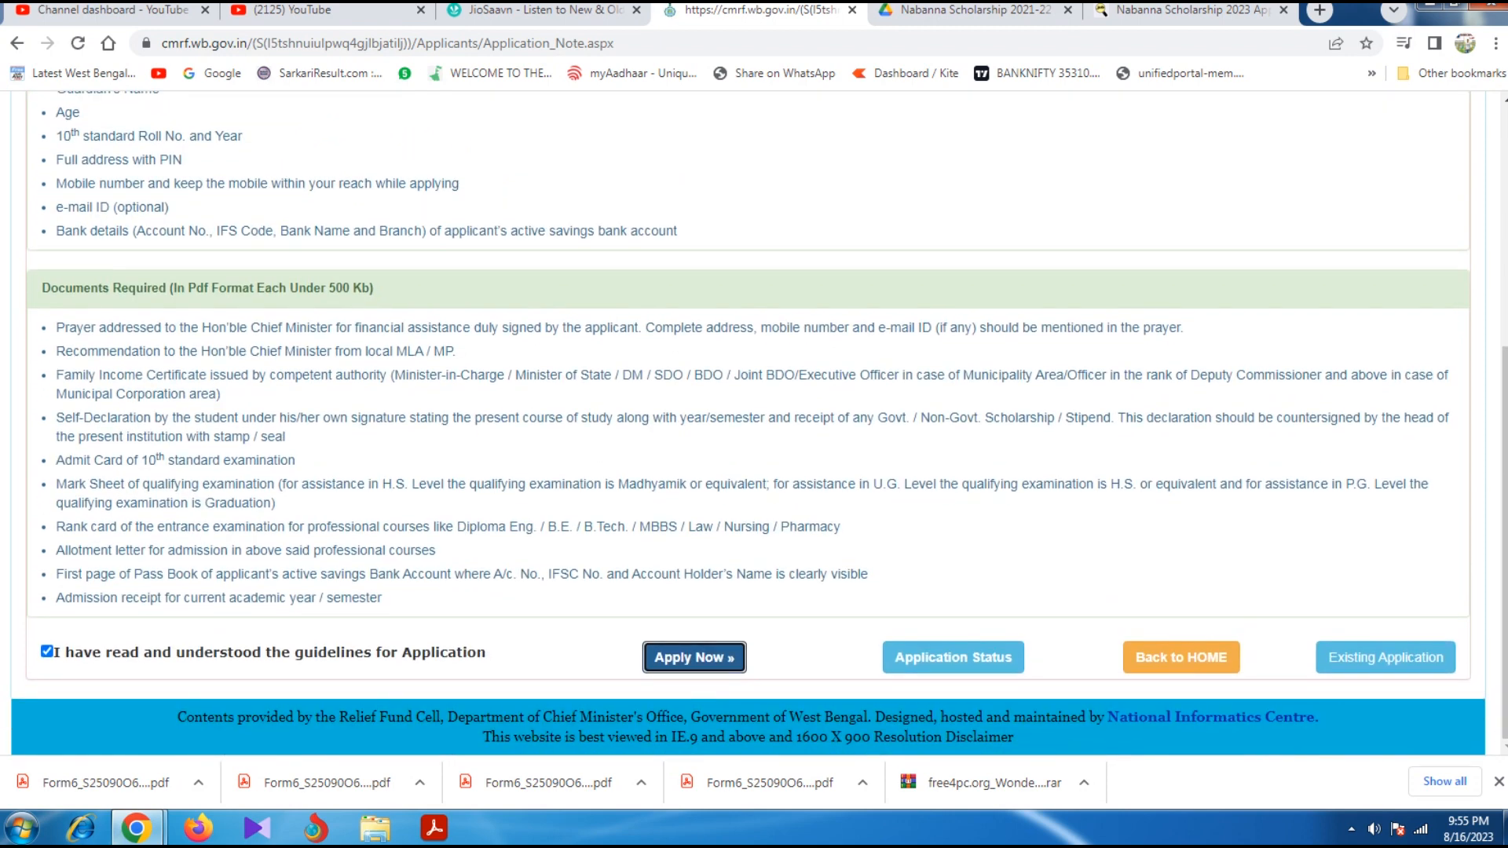
key("Return")
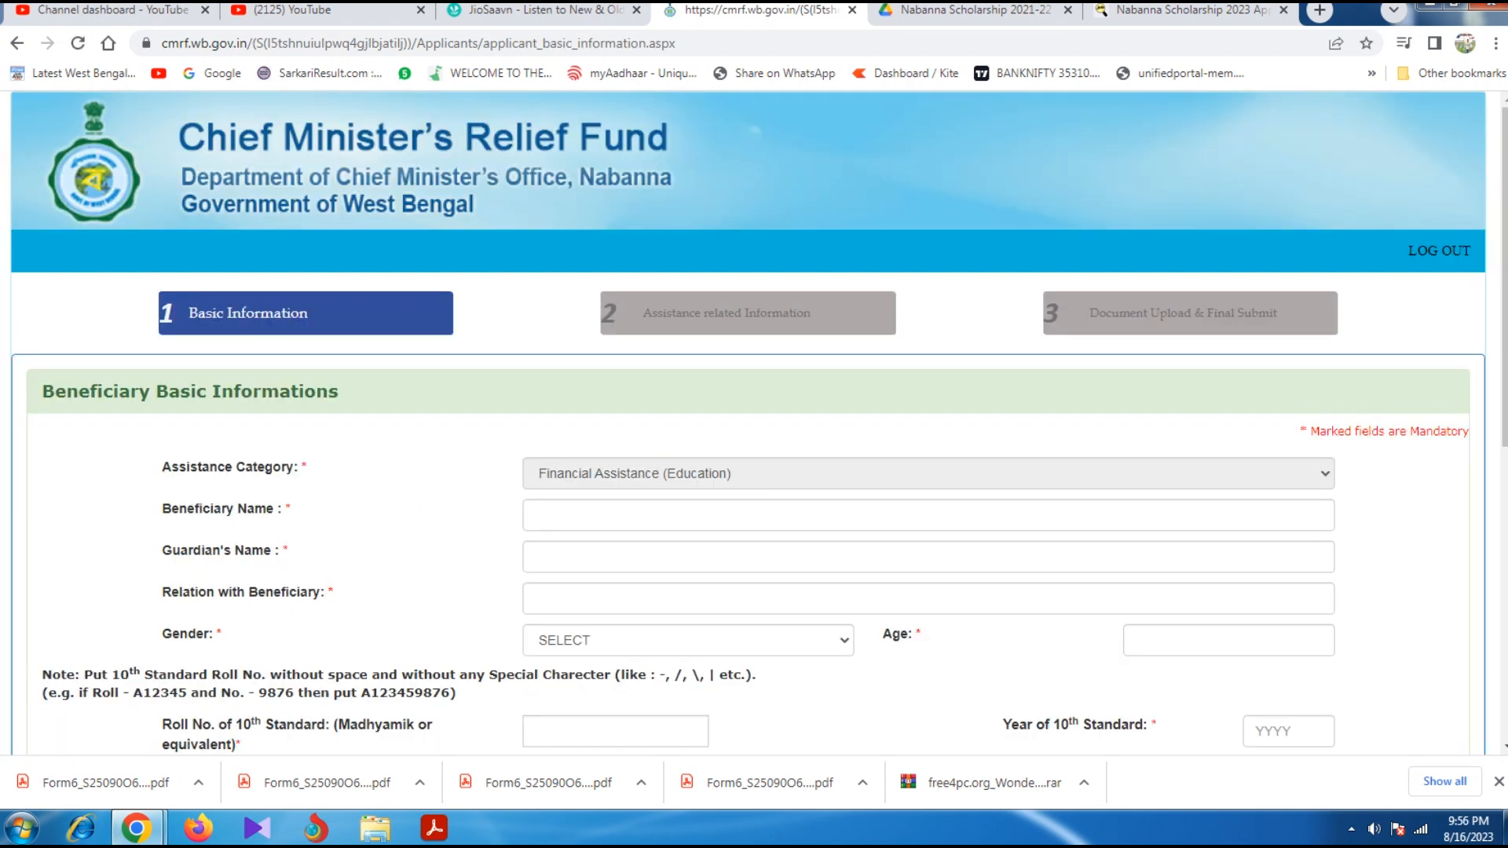
scroll(747, 421, "down", 1)
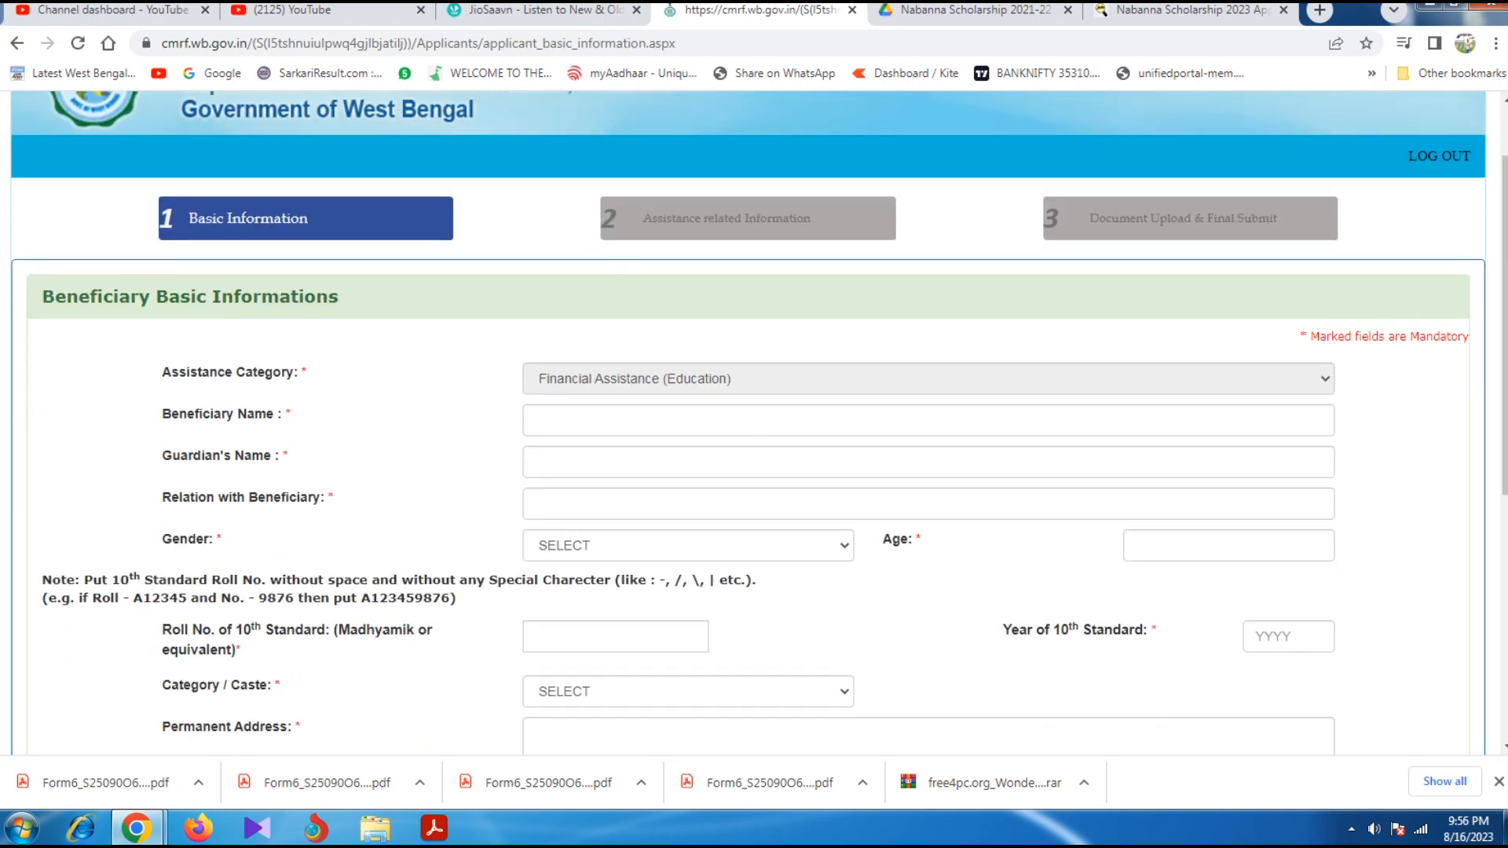
scroll(759, 422, "down", 1)
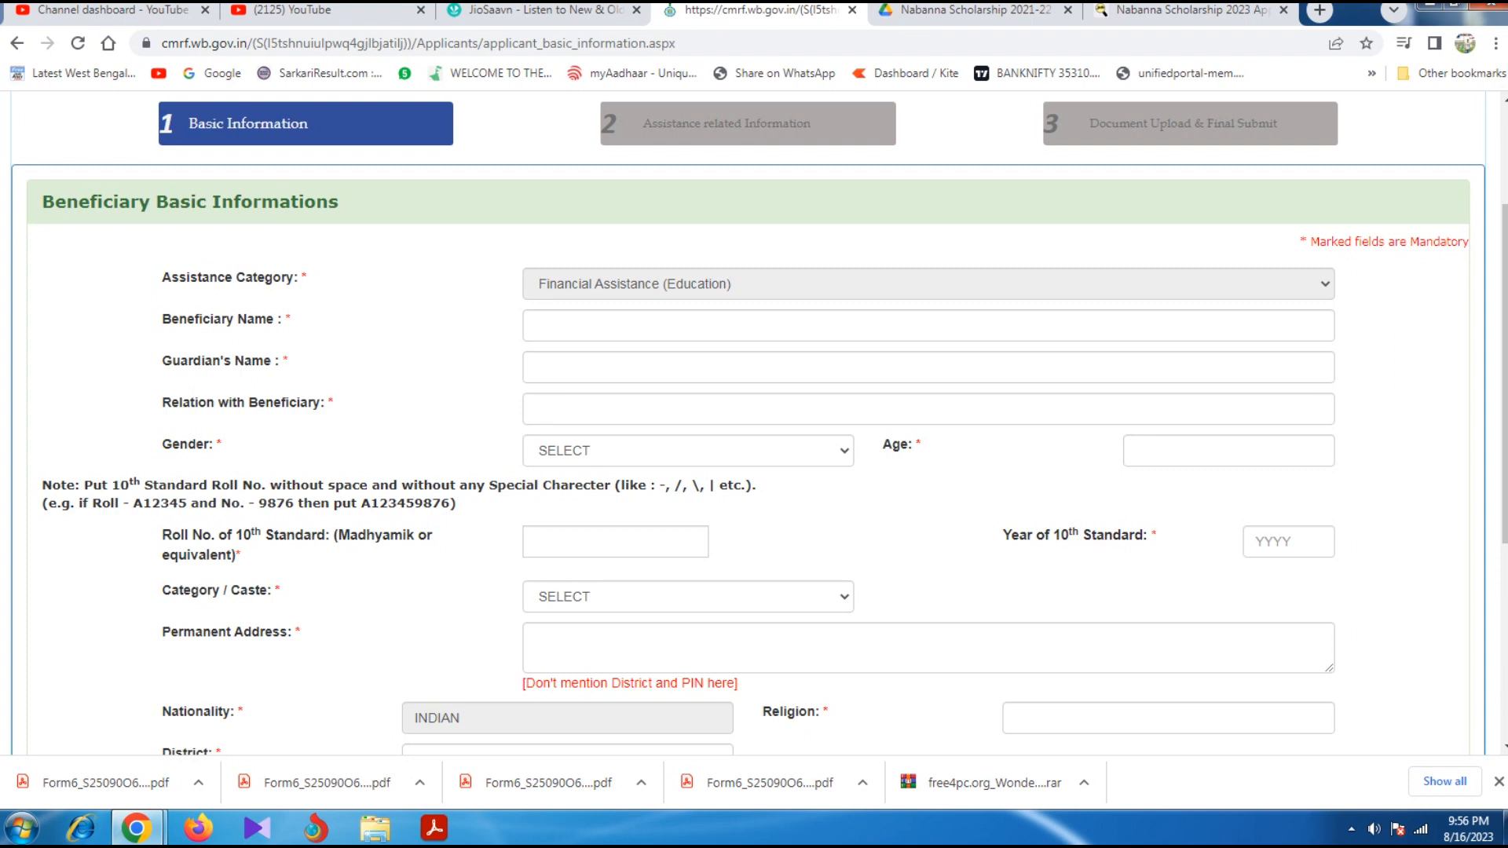
left_click(536, 325)
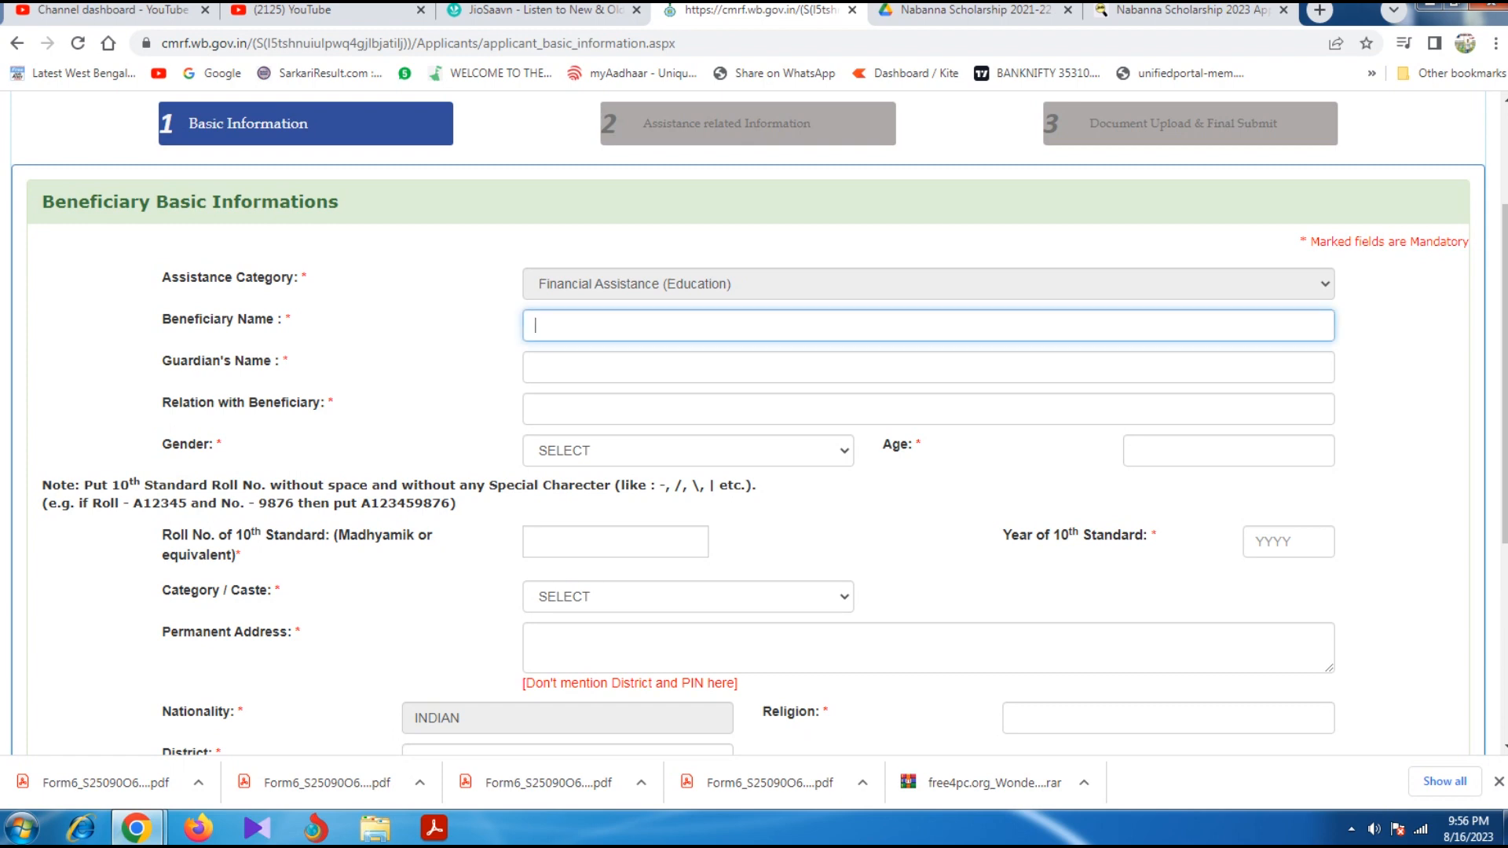
left_click(536, 367)
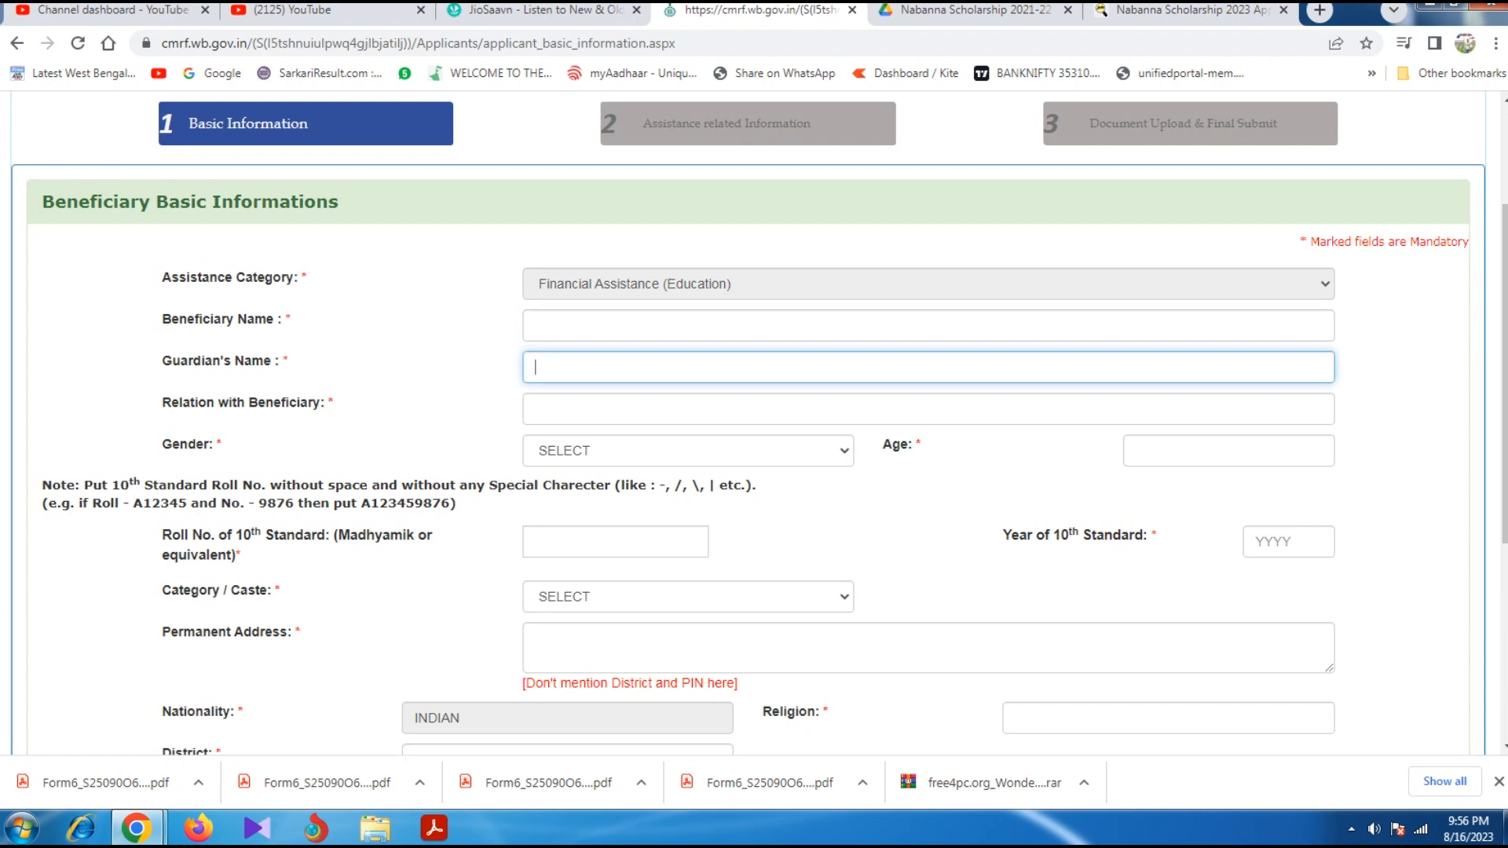
scroll(759, 423, "down", 1)
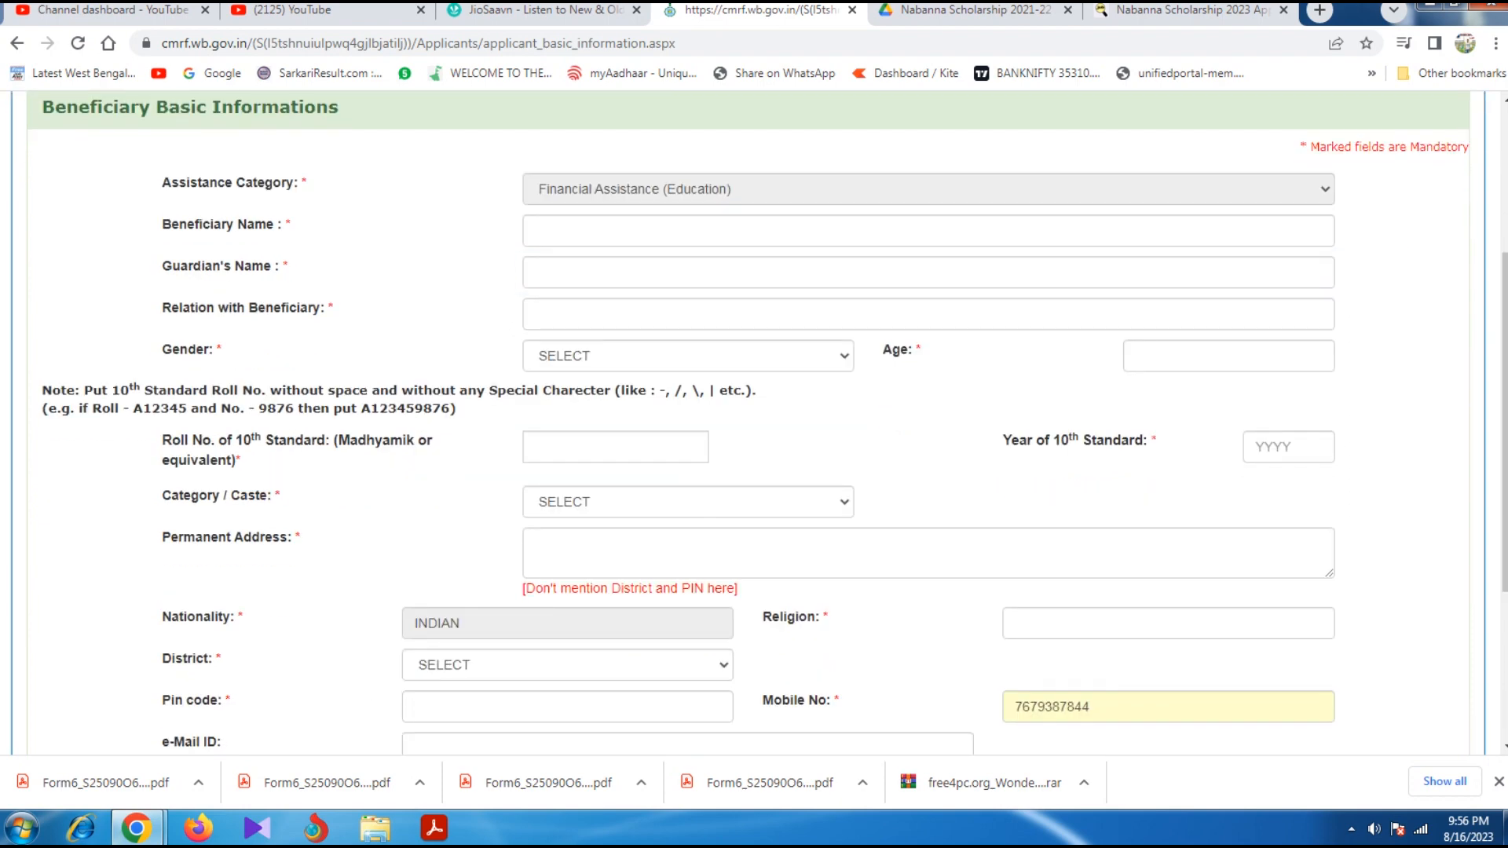
scroll(759, 422, "down", 1)
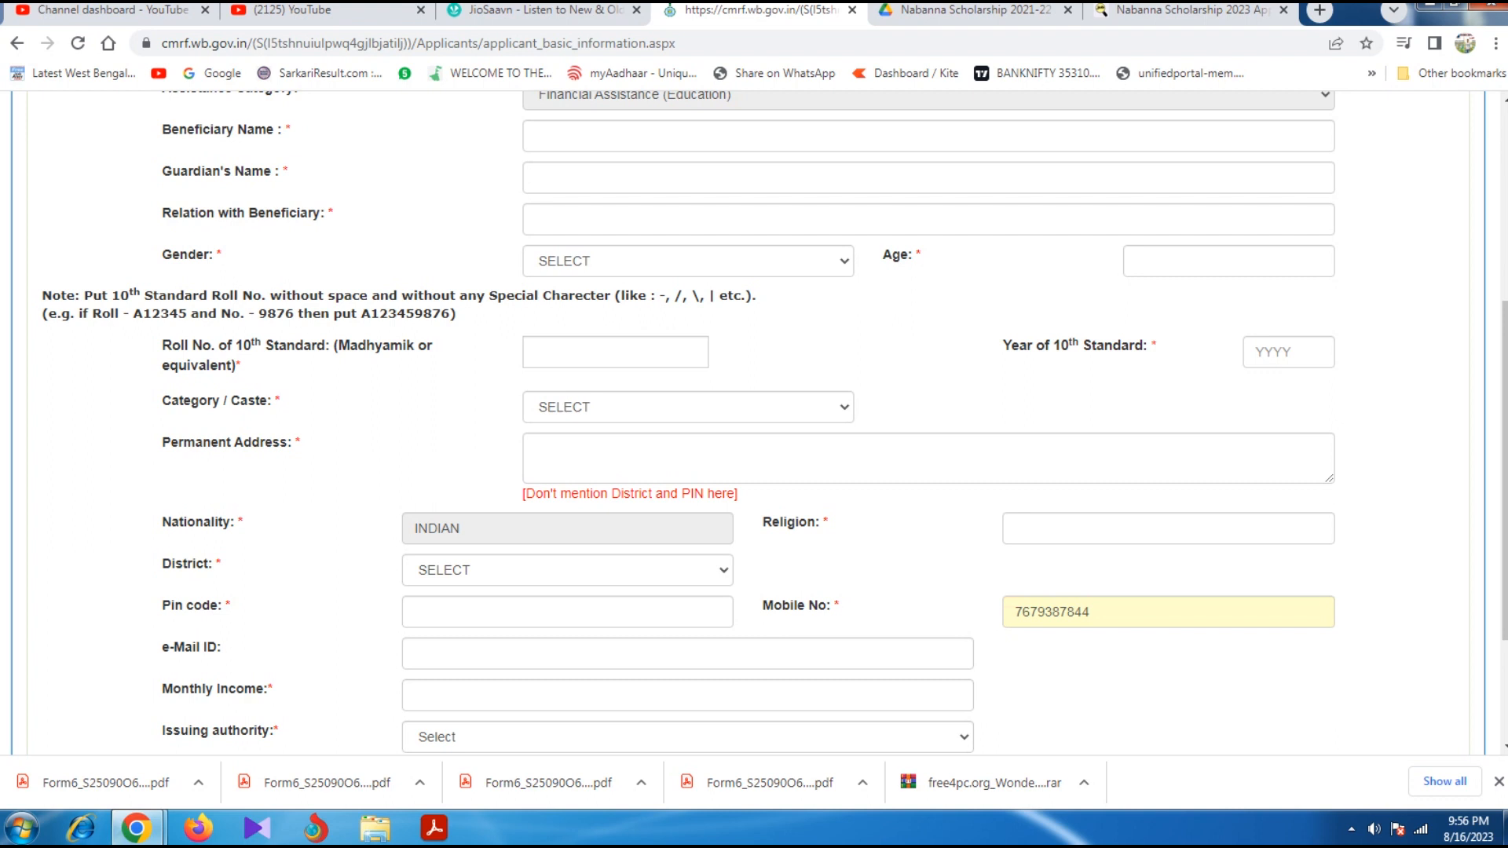
- Move between Guardian's Name and Relation fields, then set the beneficiary's gender to Male
left_click(536, 219)
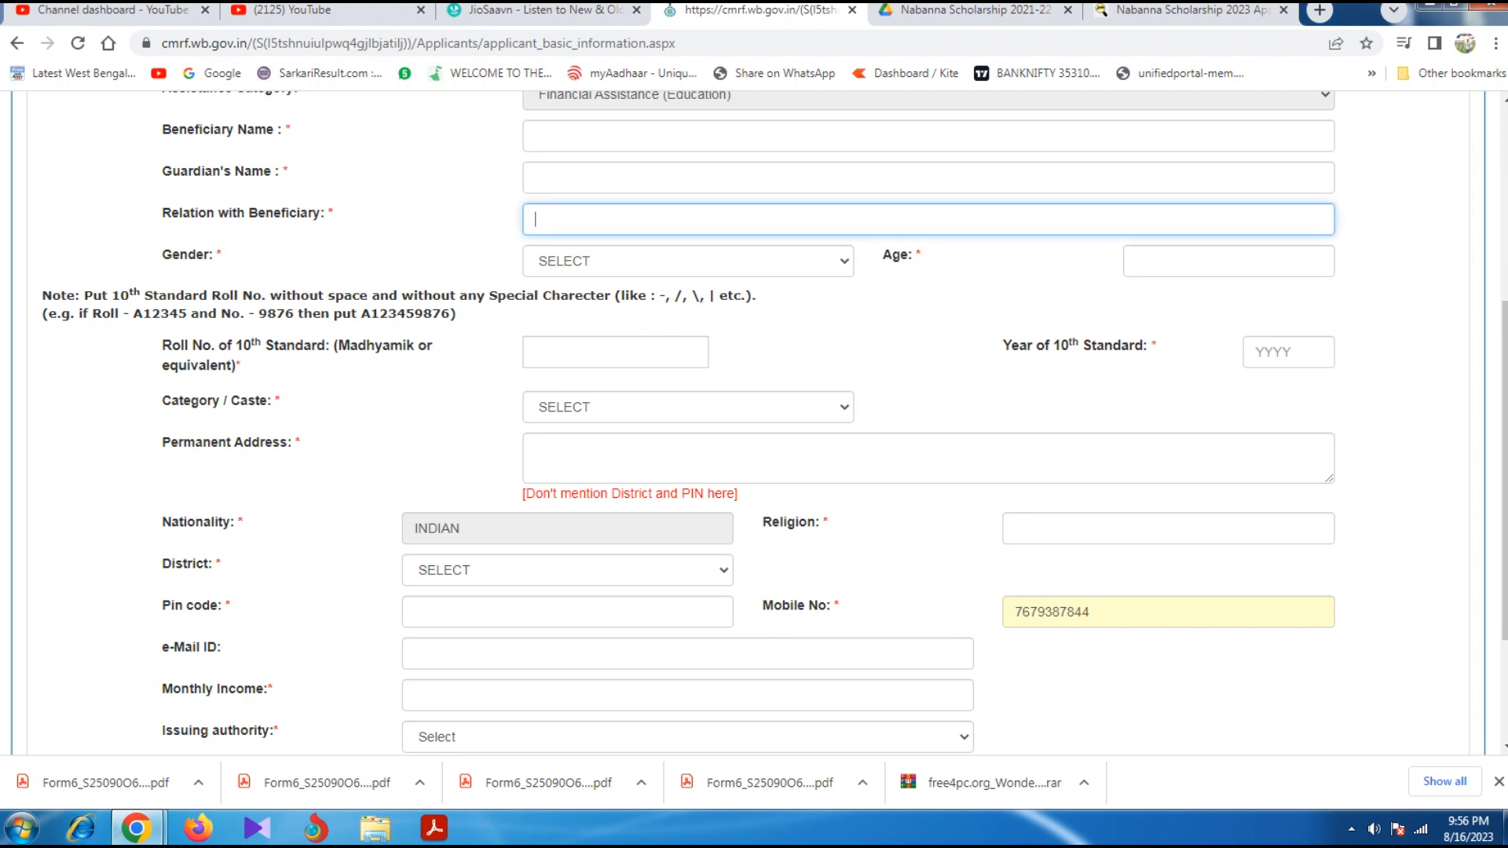
left_click(536, 178)
left_click(535, 219)
left_click(535, 178)
left_click(535, 220)
left_click(687, 260)
left_click(565, 322)
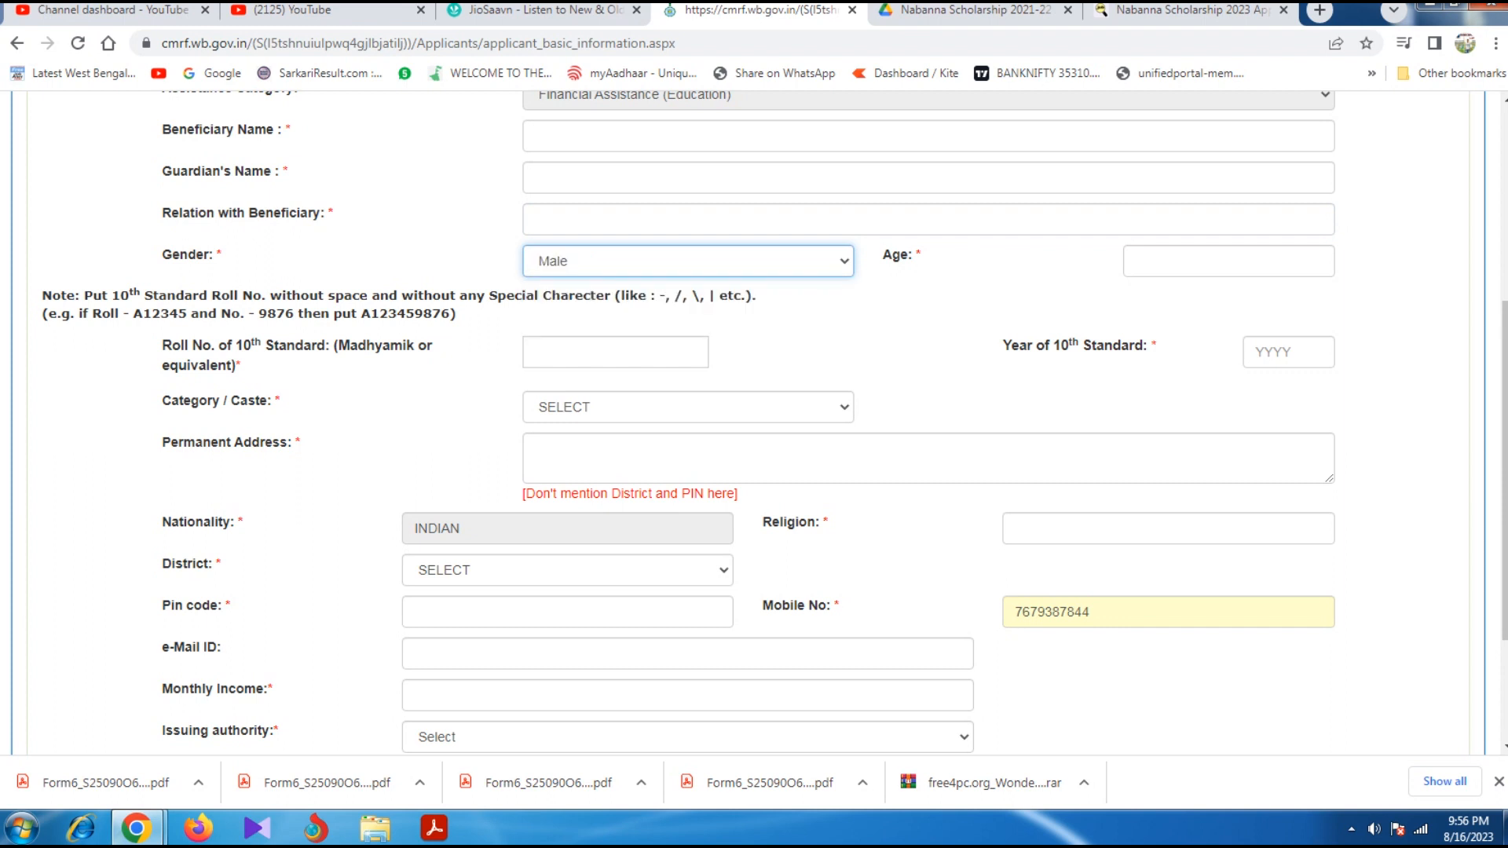
- Pass the Age, Roll No. and Year fields, choose General as Category / Caste, and begin the permanent address
key("Tab")
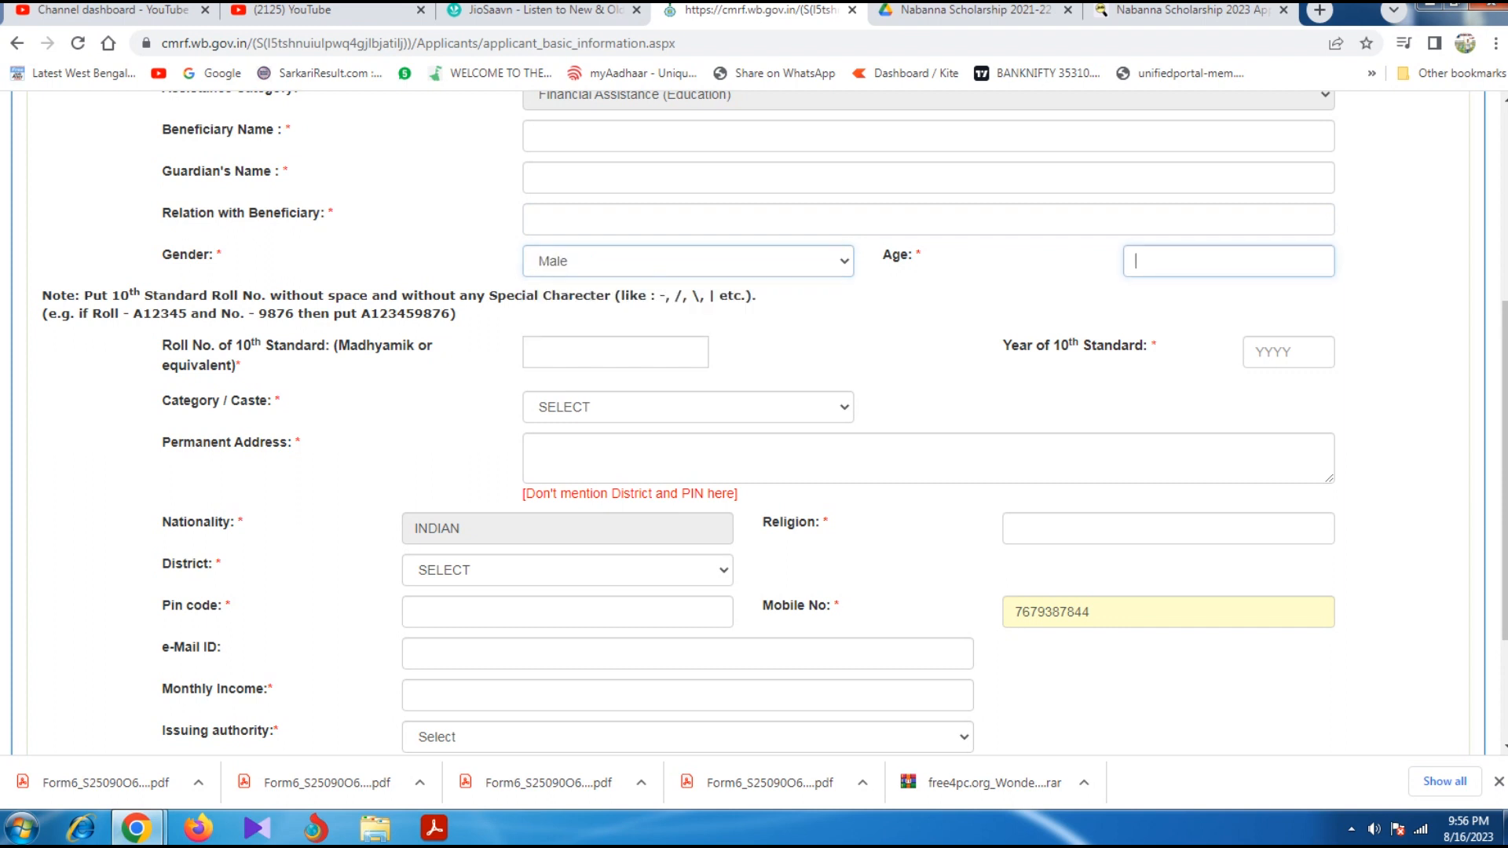
scroll(754, 424, "down", 1)
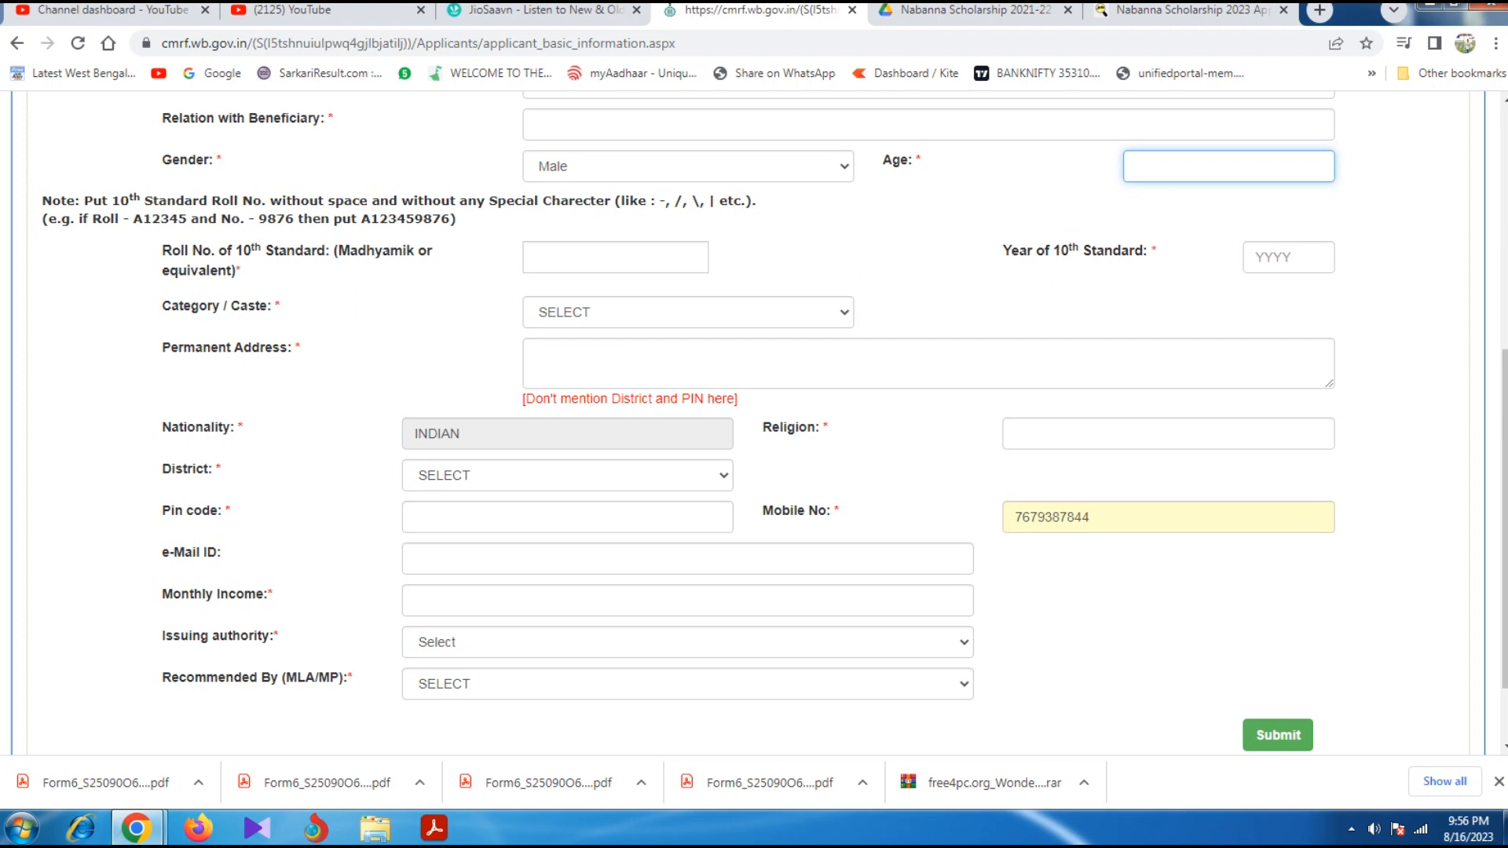
left_click(614, 257)
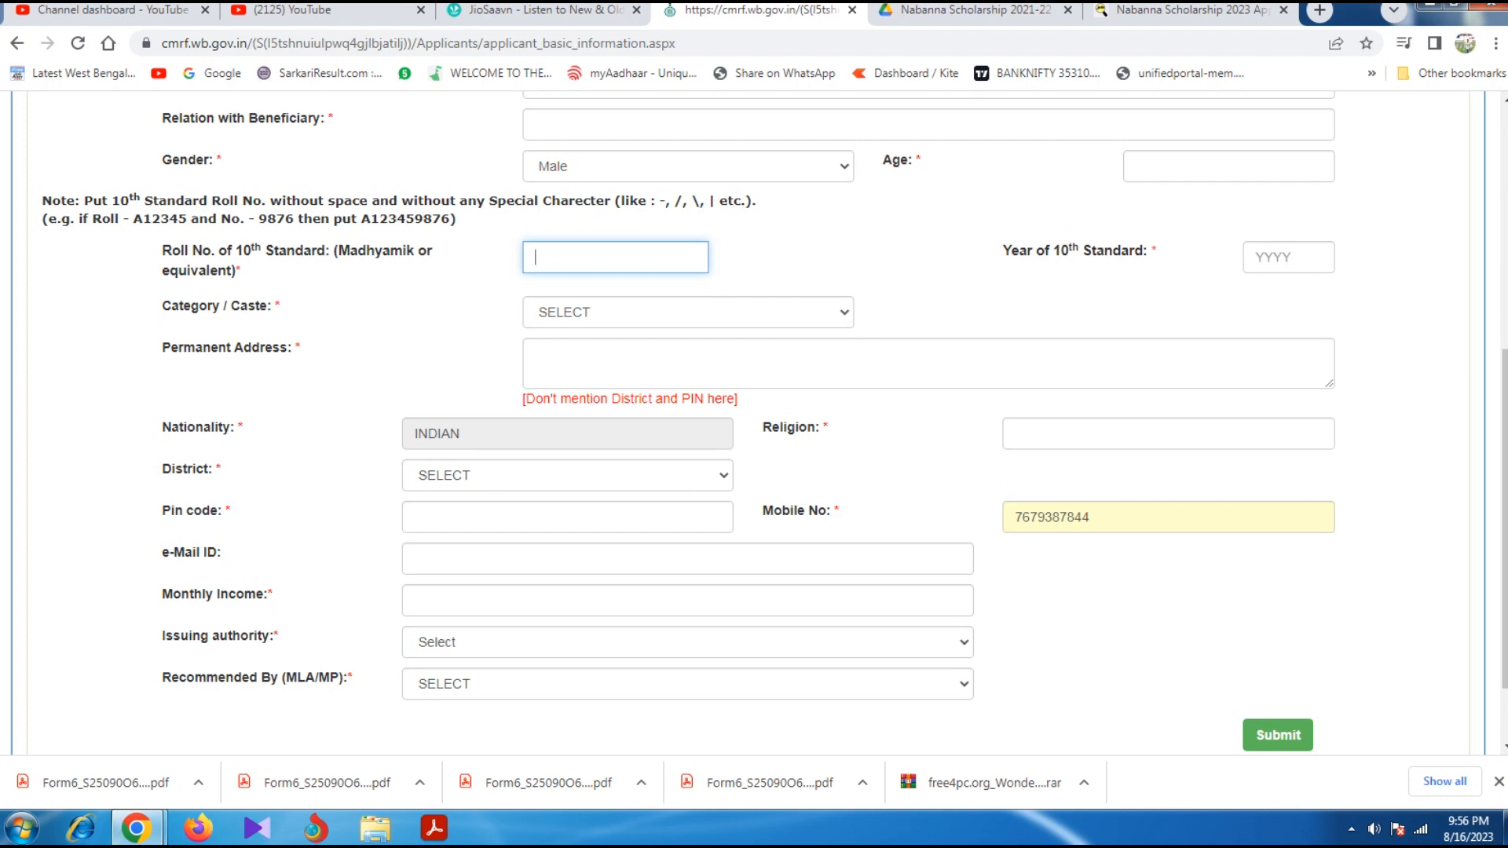
left_click(1288, 257)
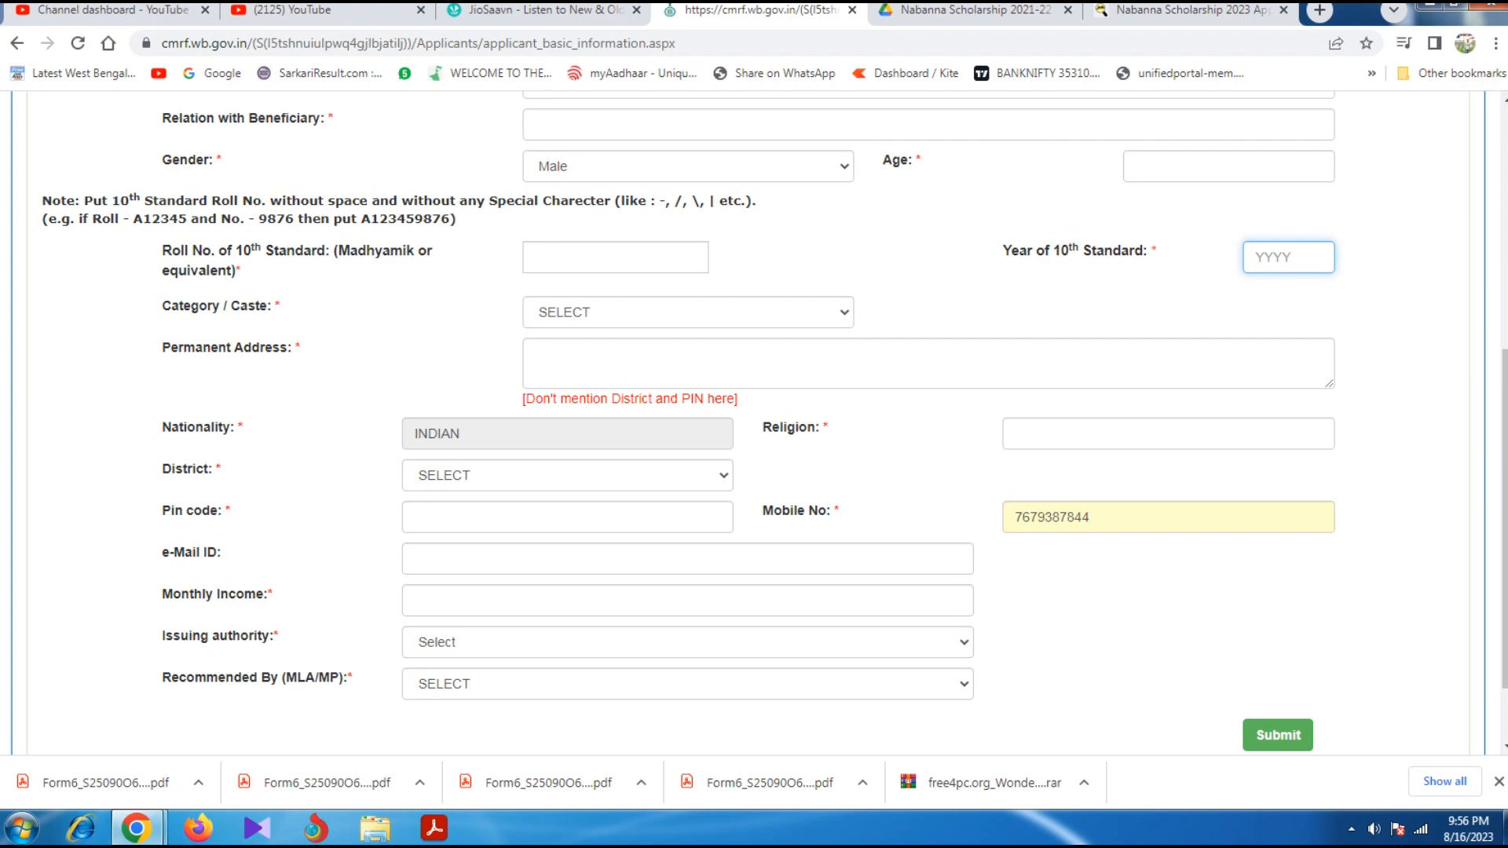
left_click(687, 312)
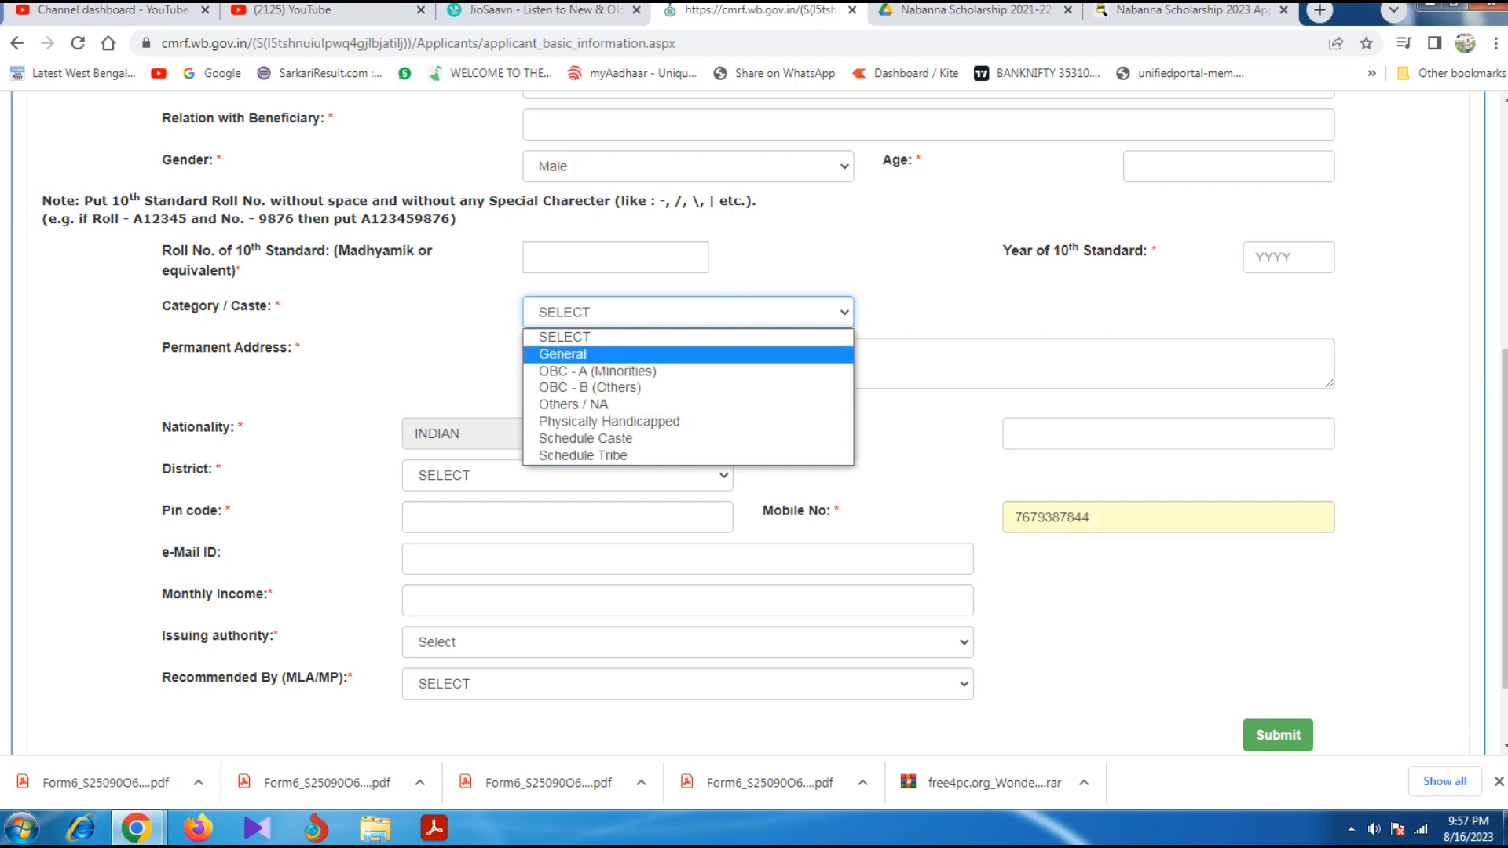
key("Return")
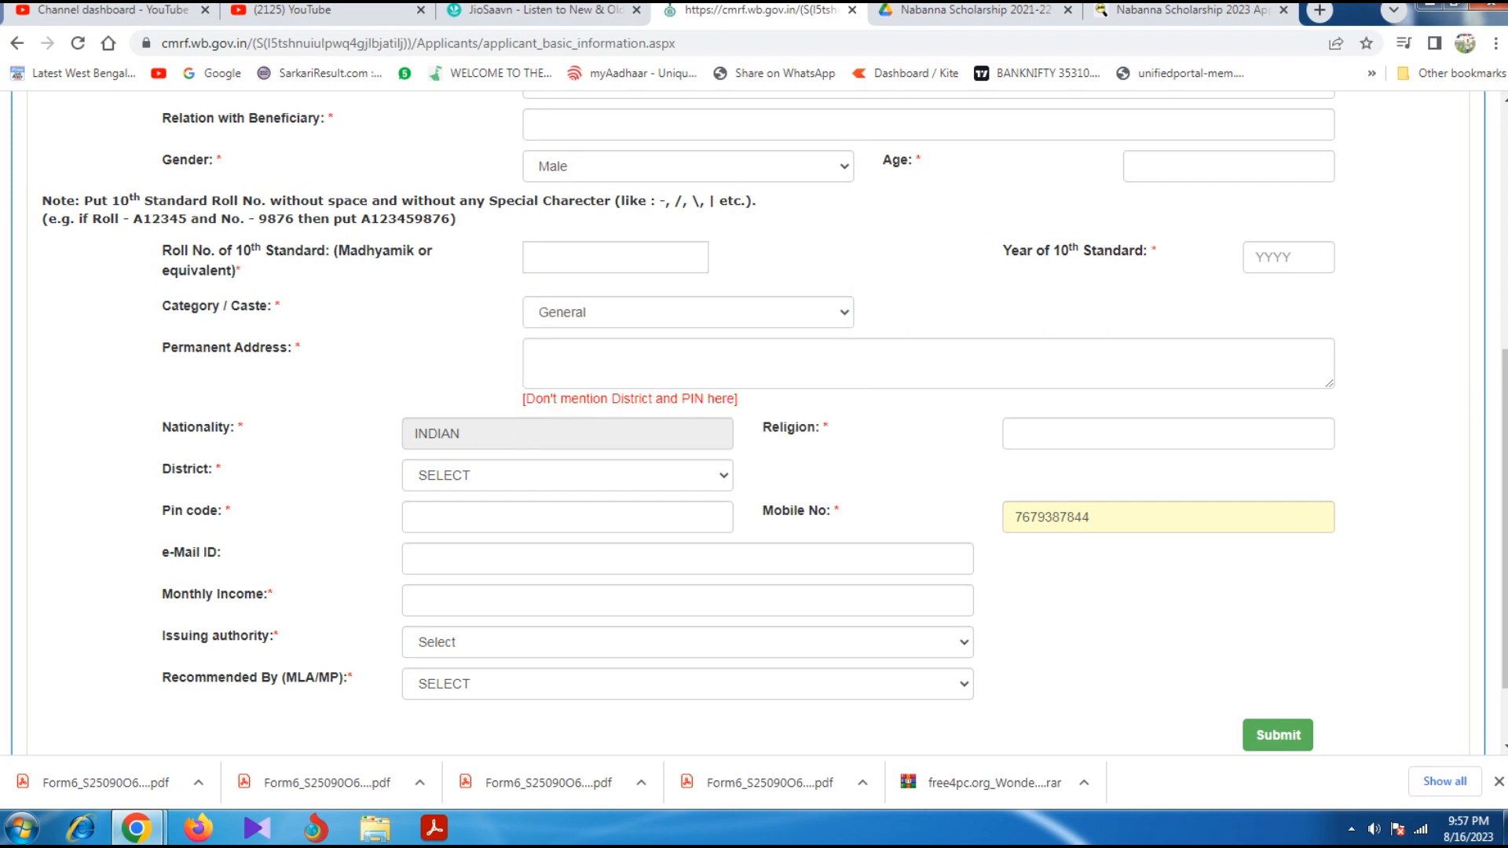
left_click(581, 369)
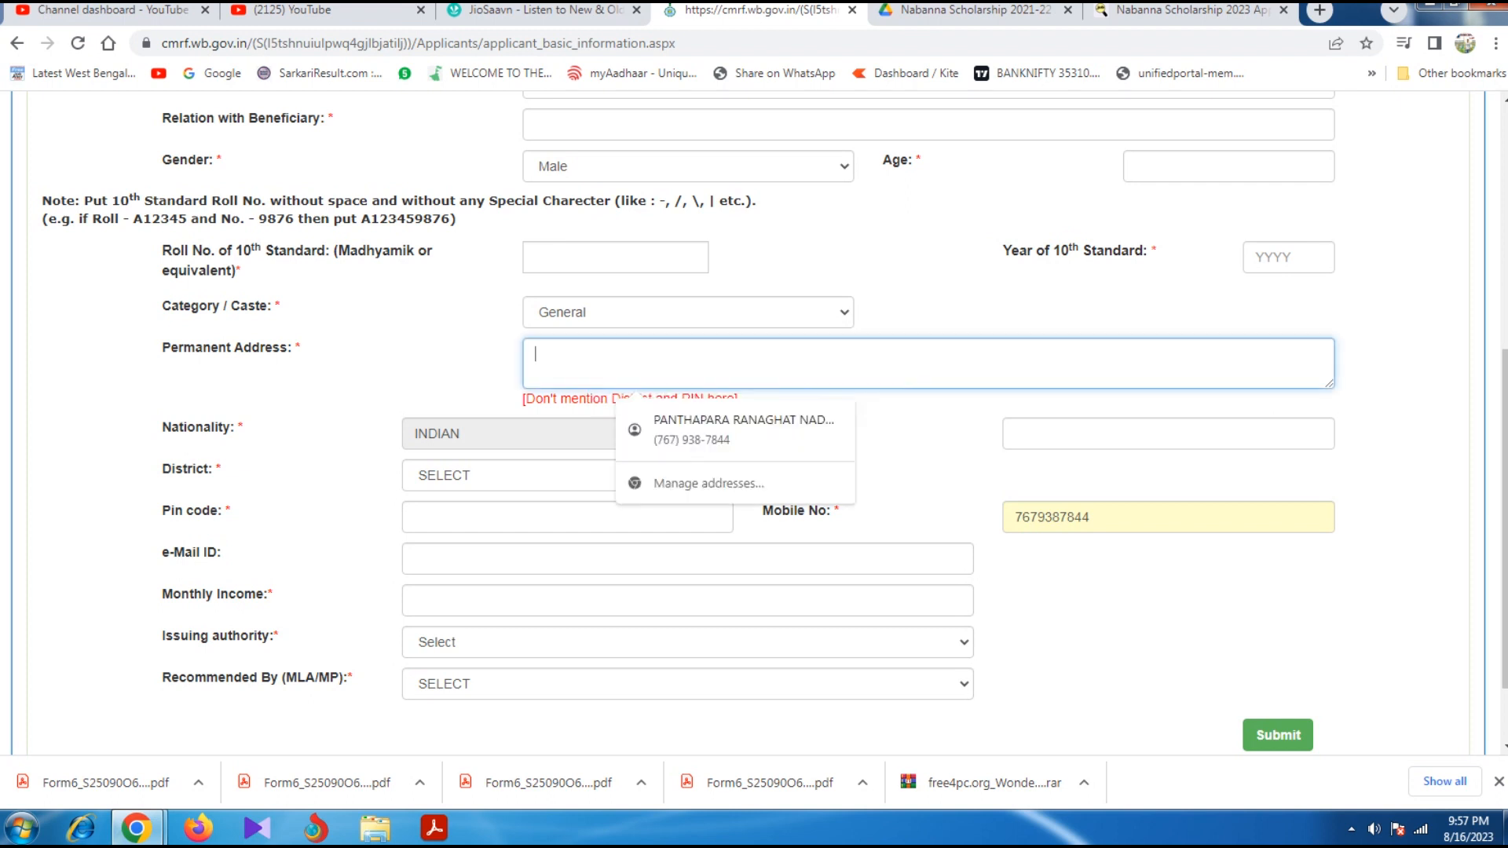
scroll(927, 361, "down", 2)
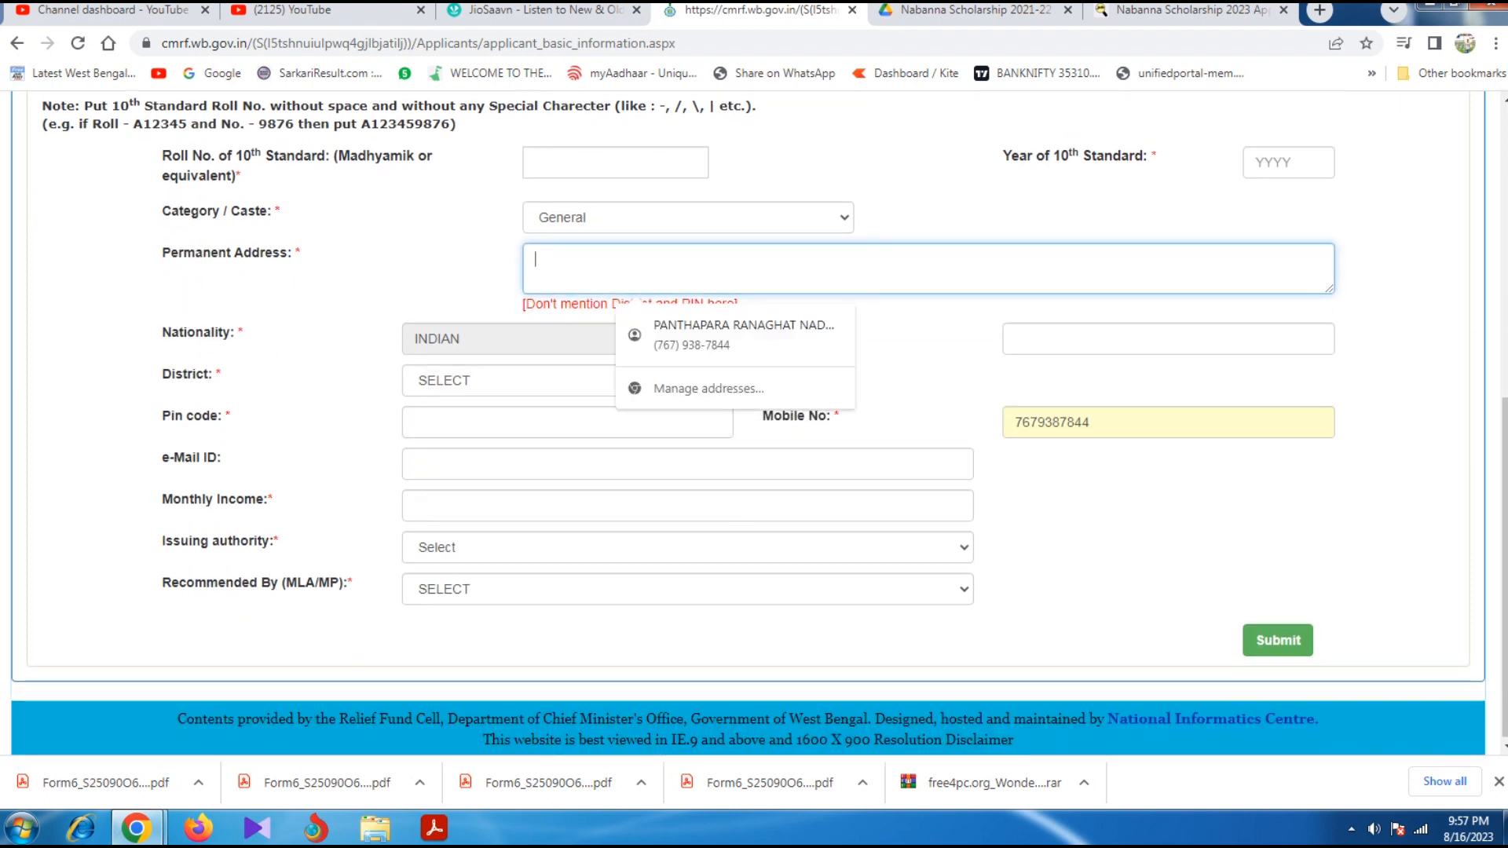
key("Tab")
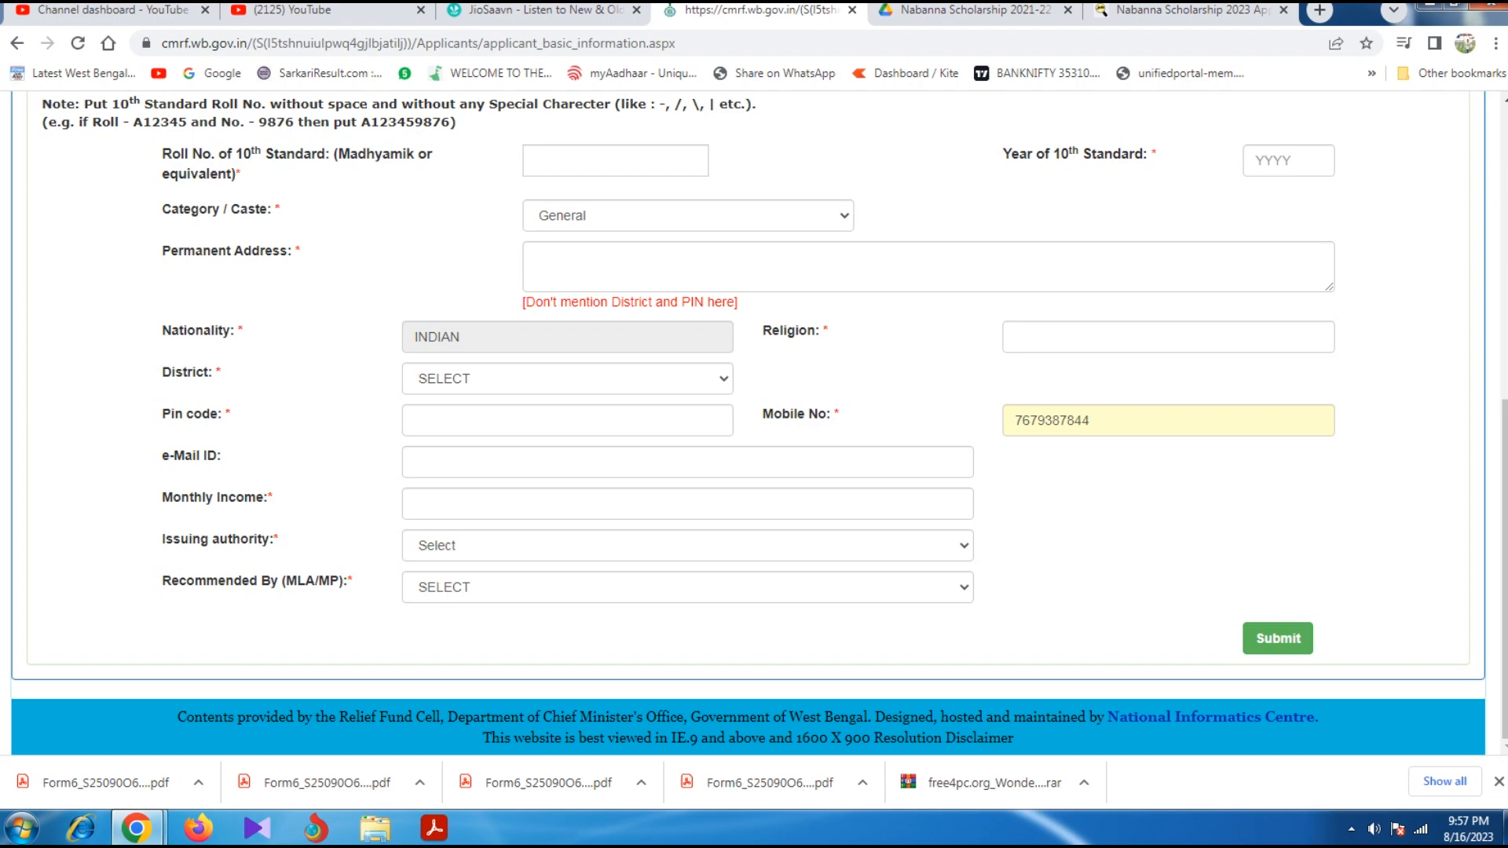
- Select NADIA as district, fill Religion with HINDU, and move through e-Mail ID and Monthly Income
left_click(567, 379)
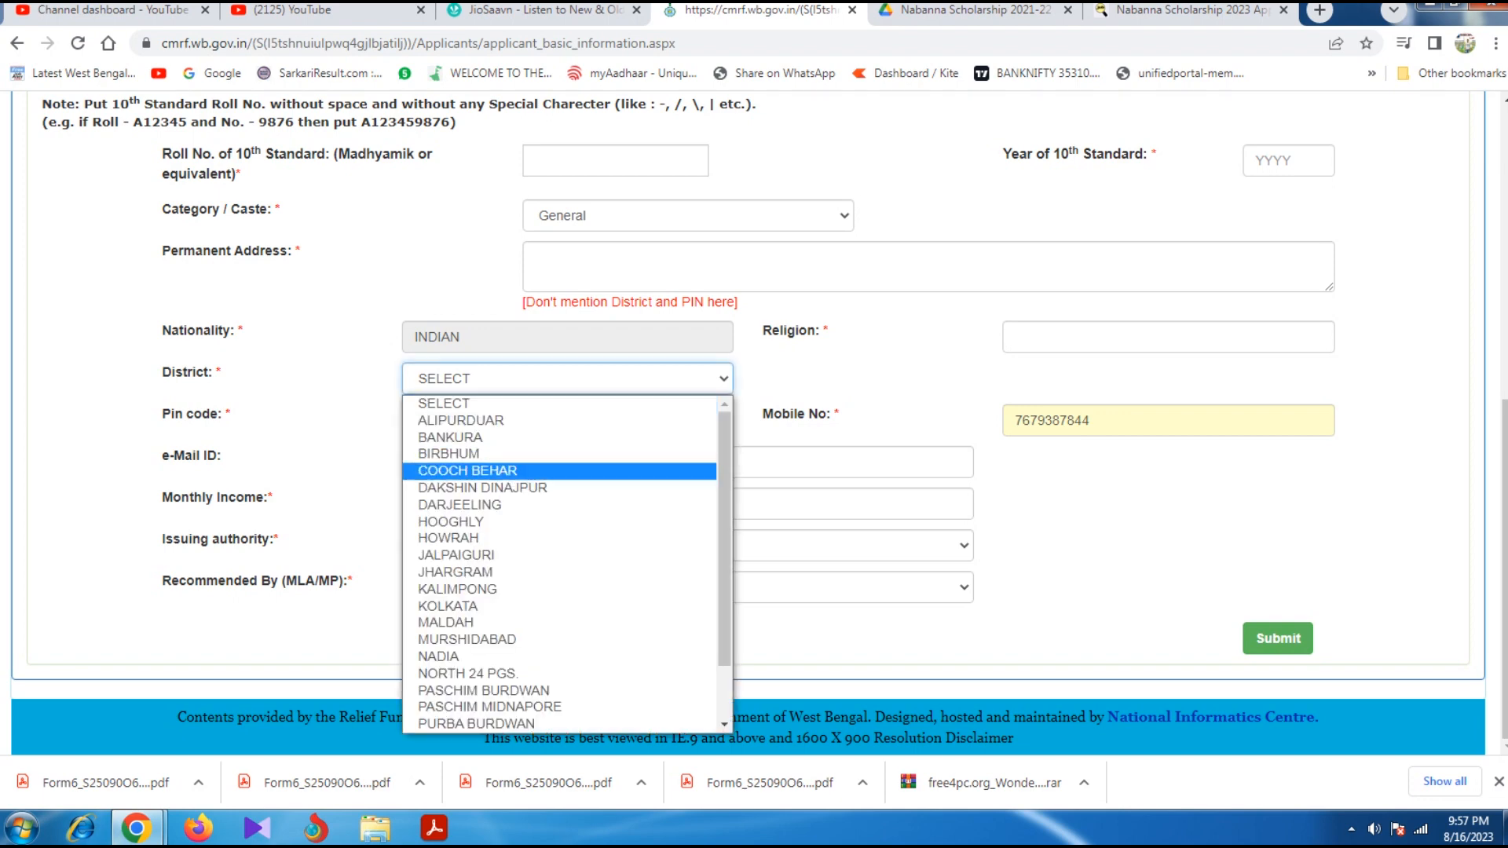
key("Return")
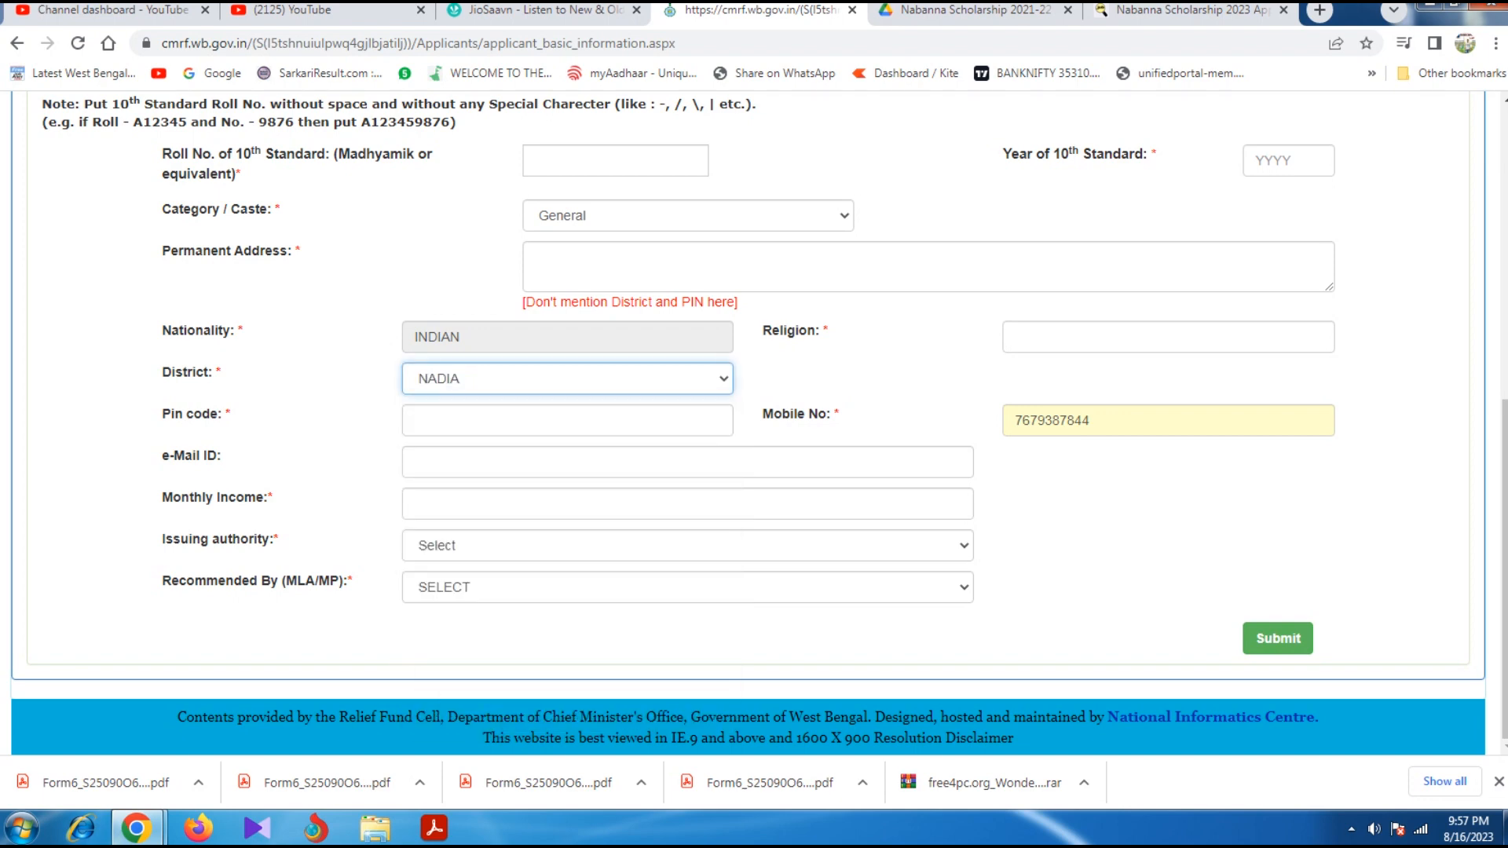
left_click(1167, 337)
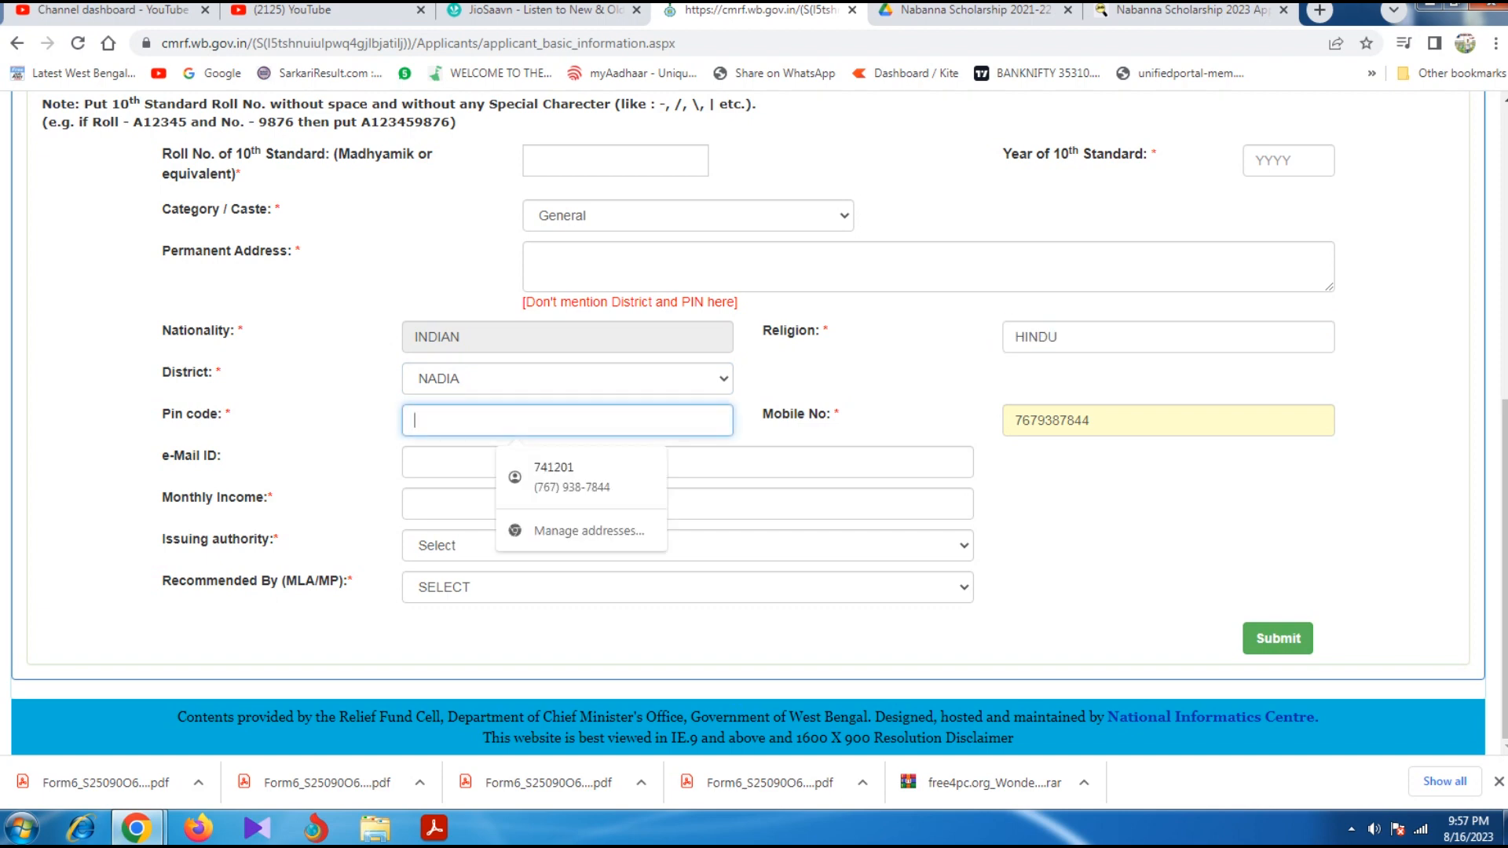
left_click(687, 462)
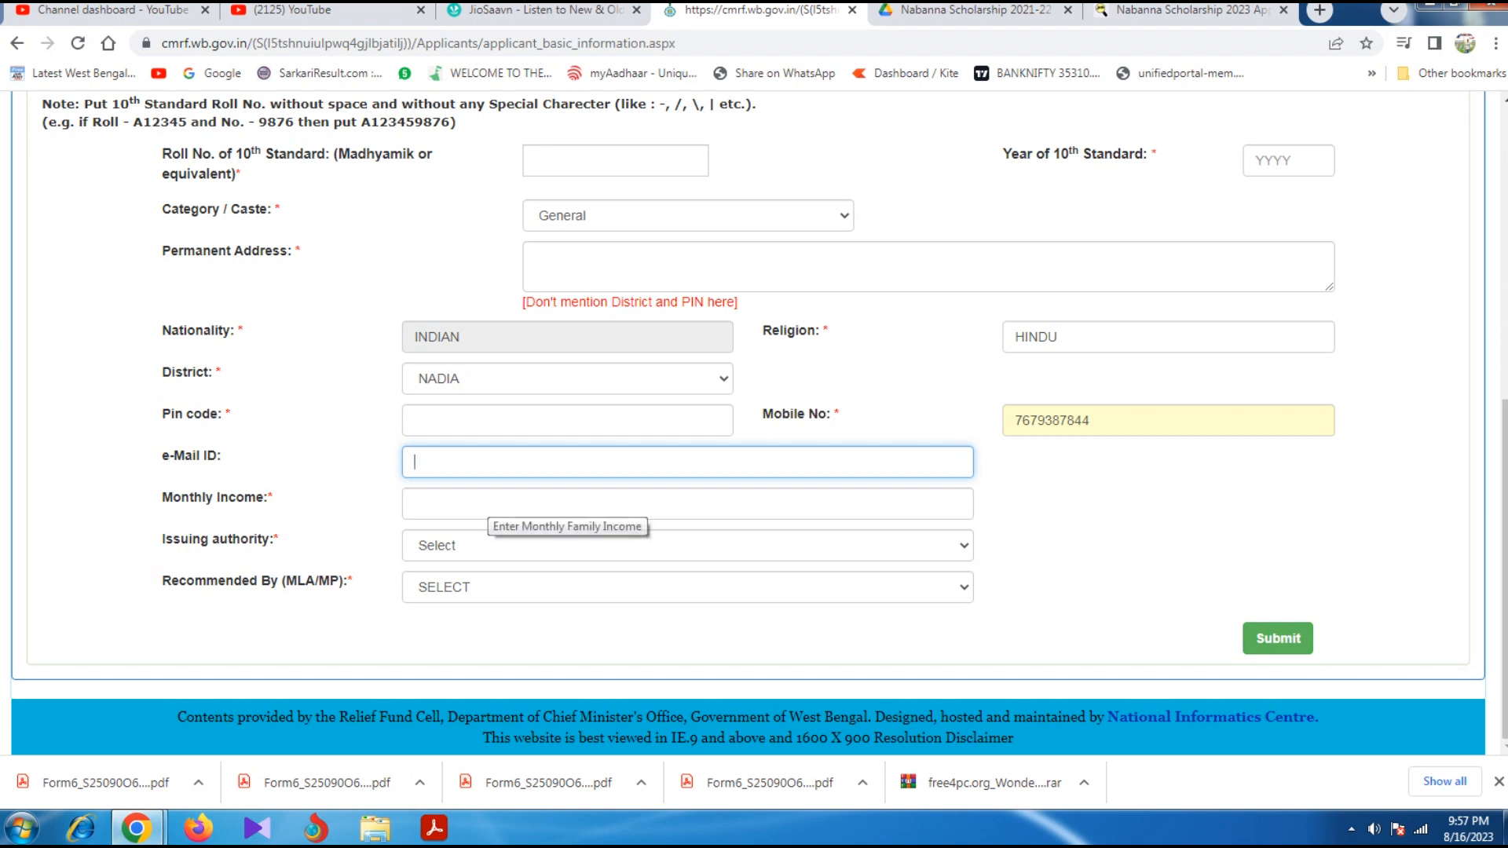
key("Tab")
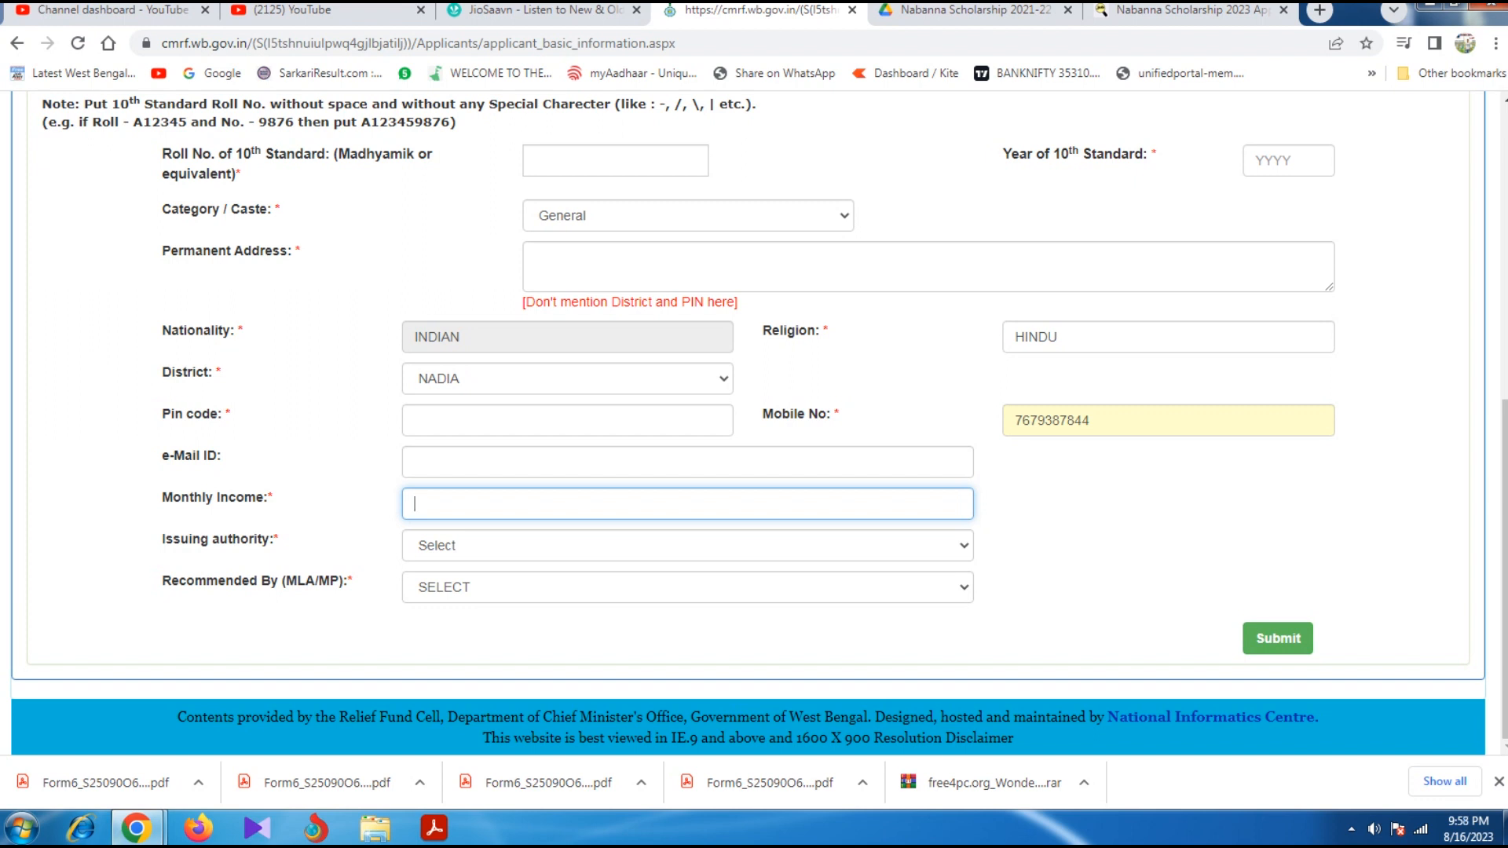
left_click(687, 546)
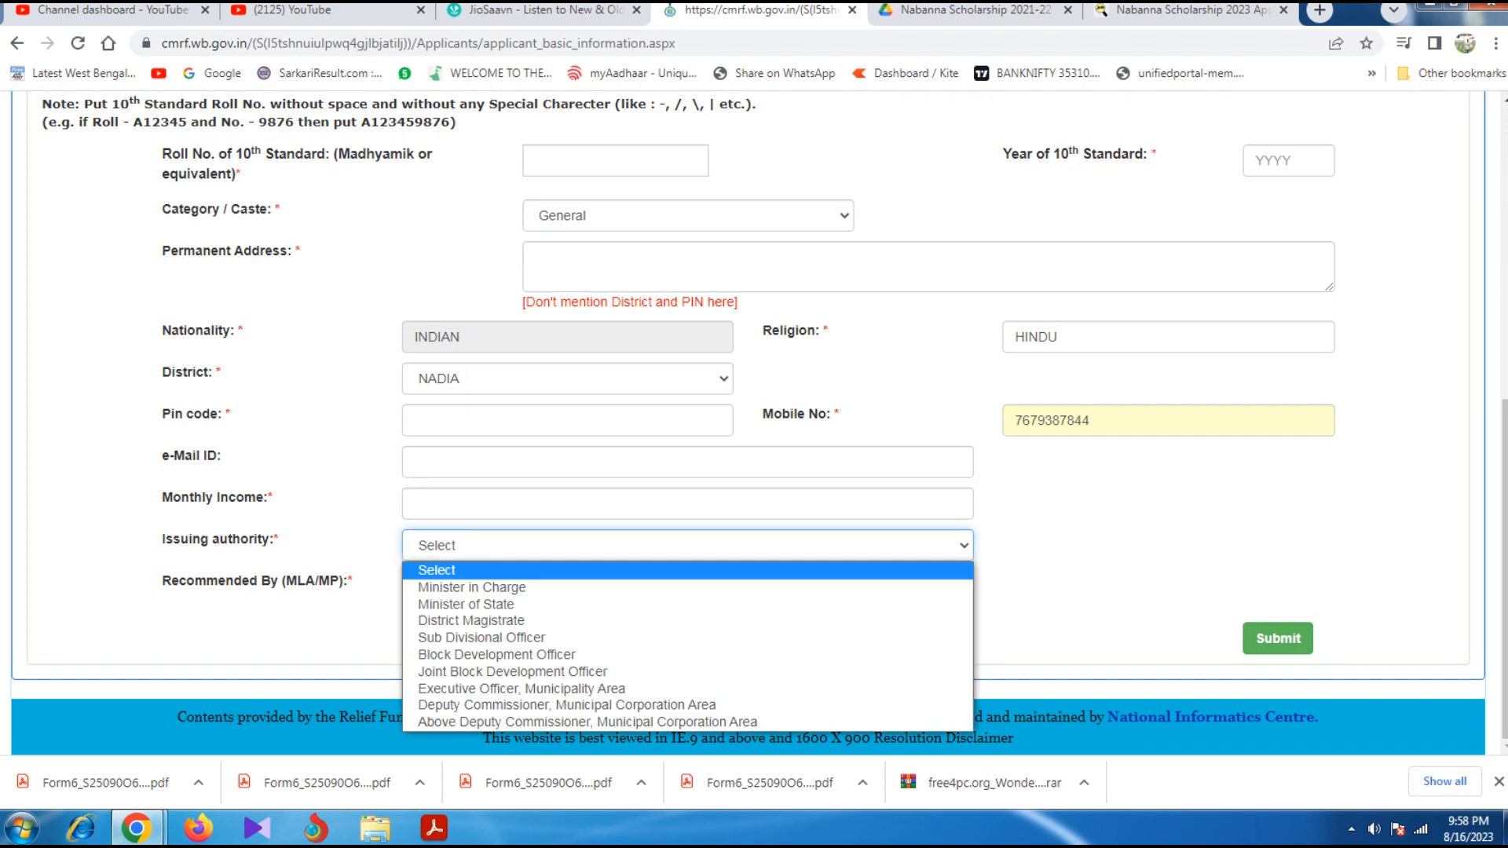
- Choose Block Development Officer as the issuing authority from the dropdown
key("Down")
key("Down")
key("Down")
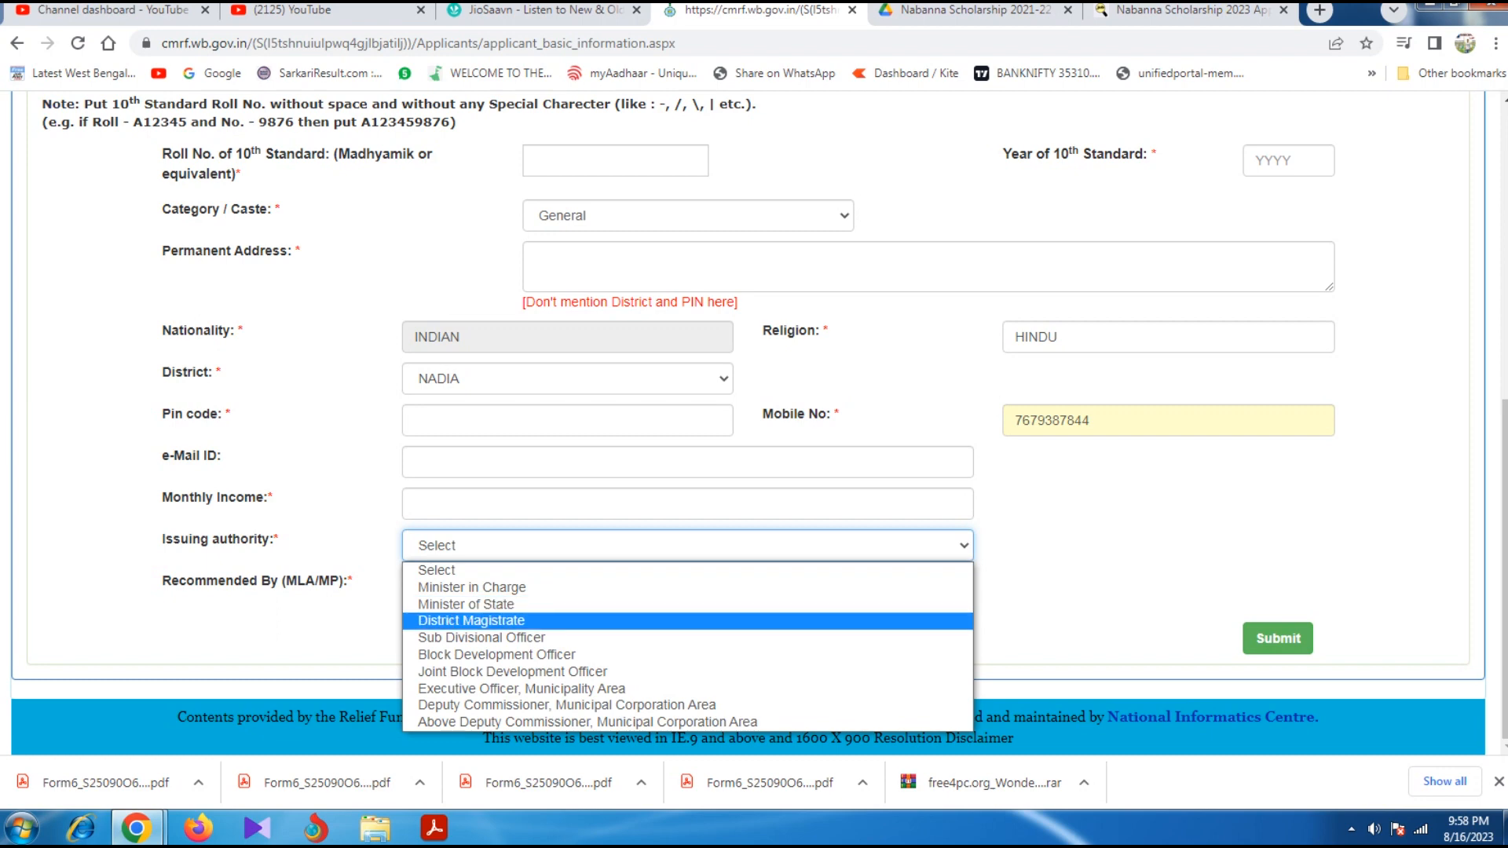
key("Down")
key("Down")
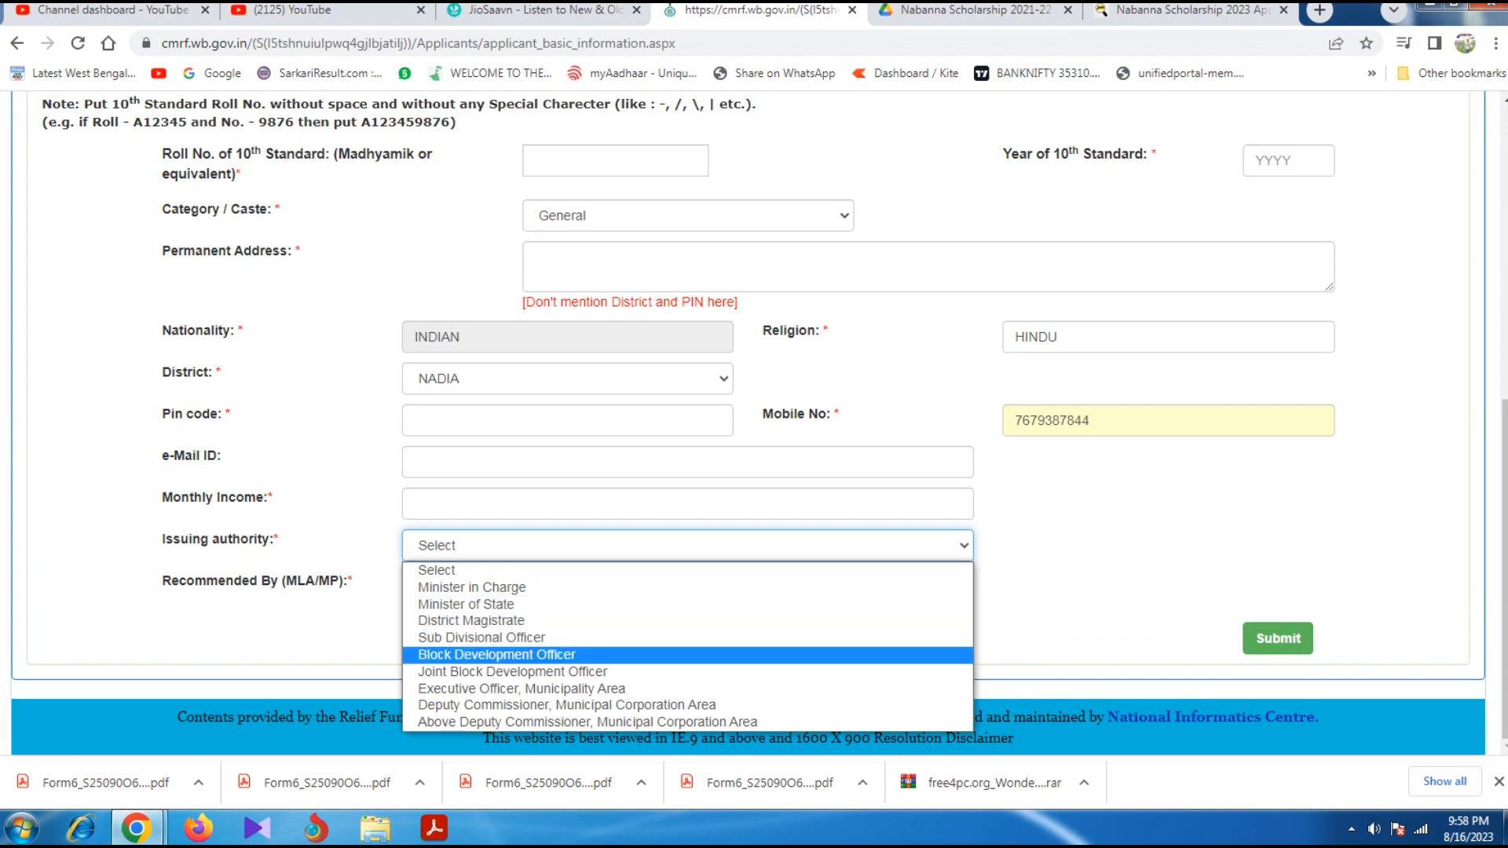
key("Down")
key("Down")
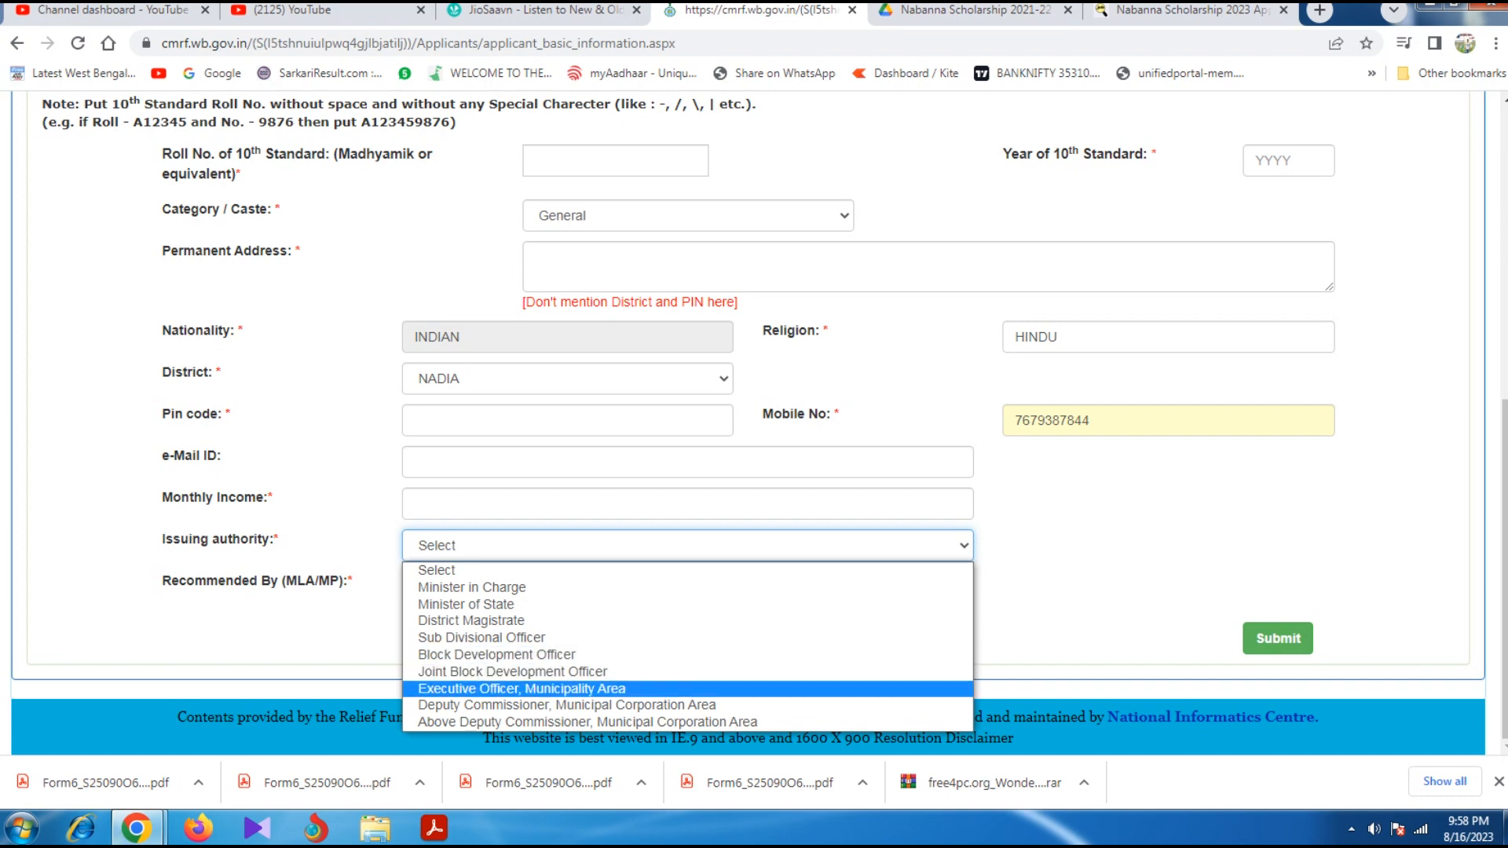
key("Up")
key("Up")
key("Return")
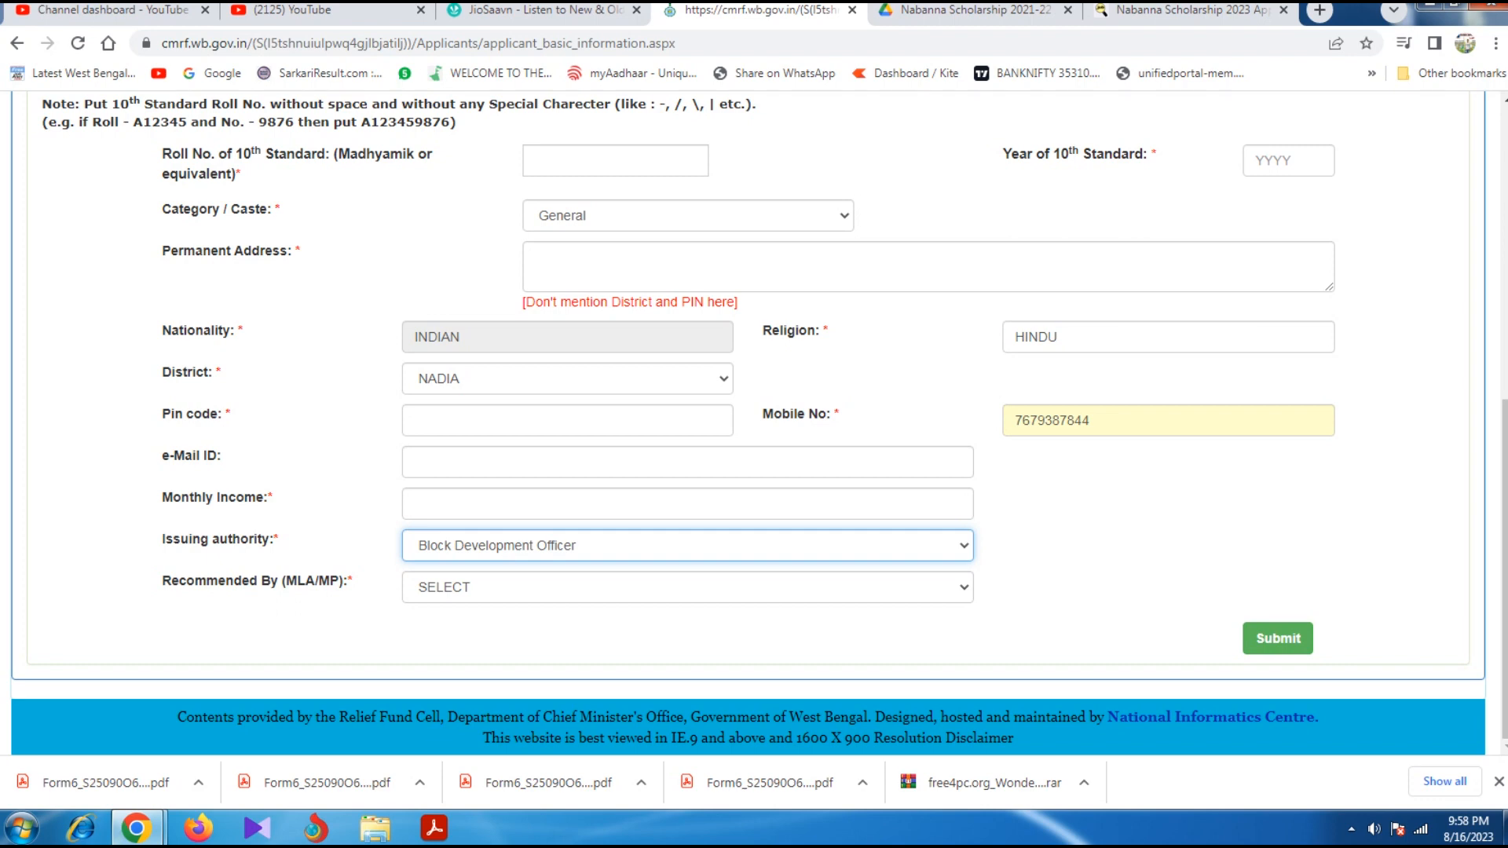
left_click(687, 587)
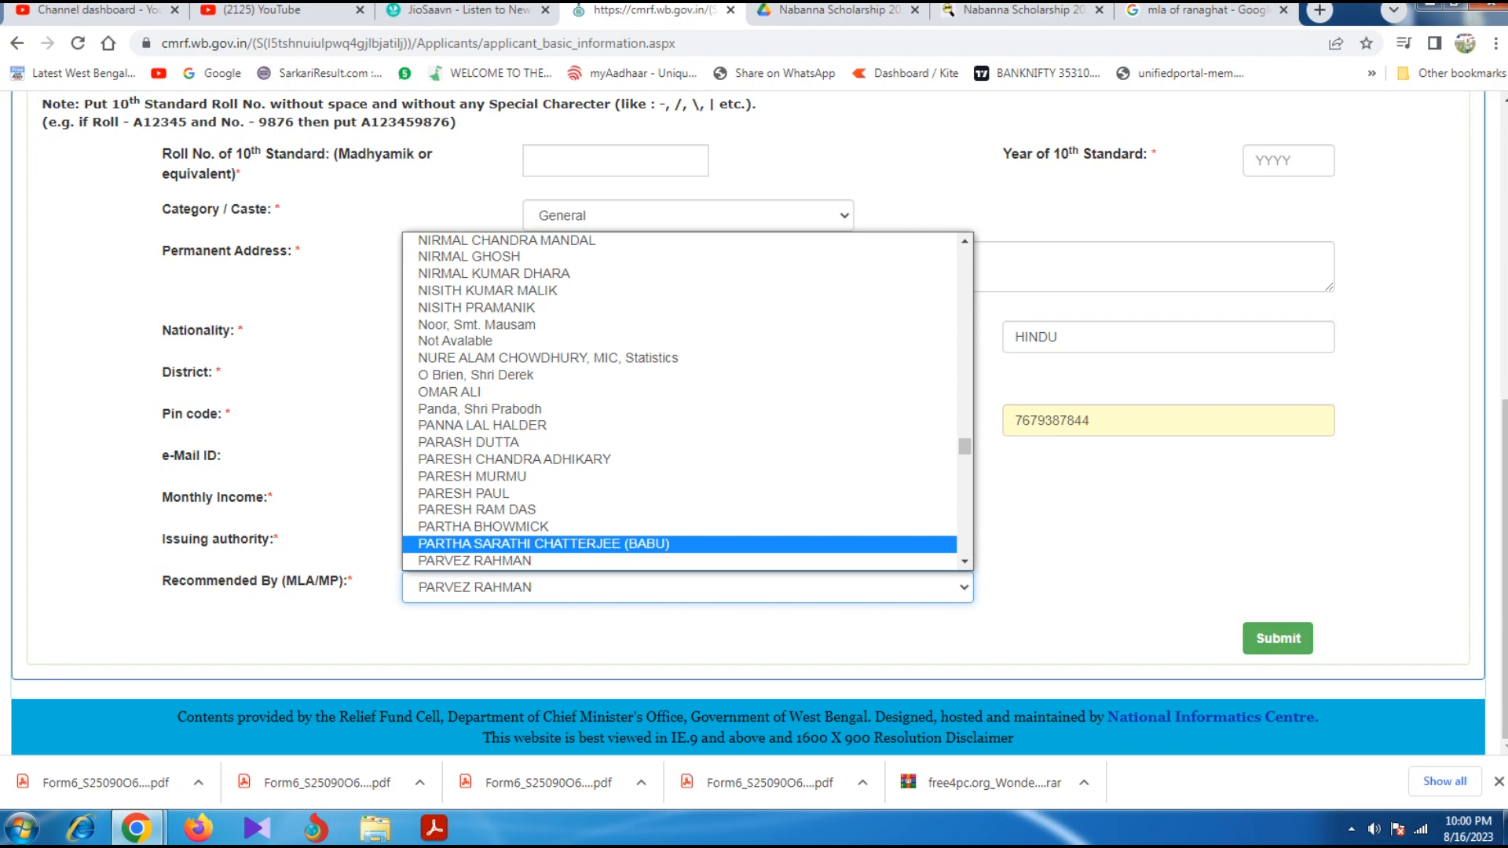
- Confirm the selected recommending MLA/MP so the application registration number appears
key("Return")
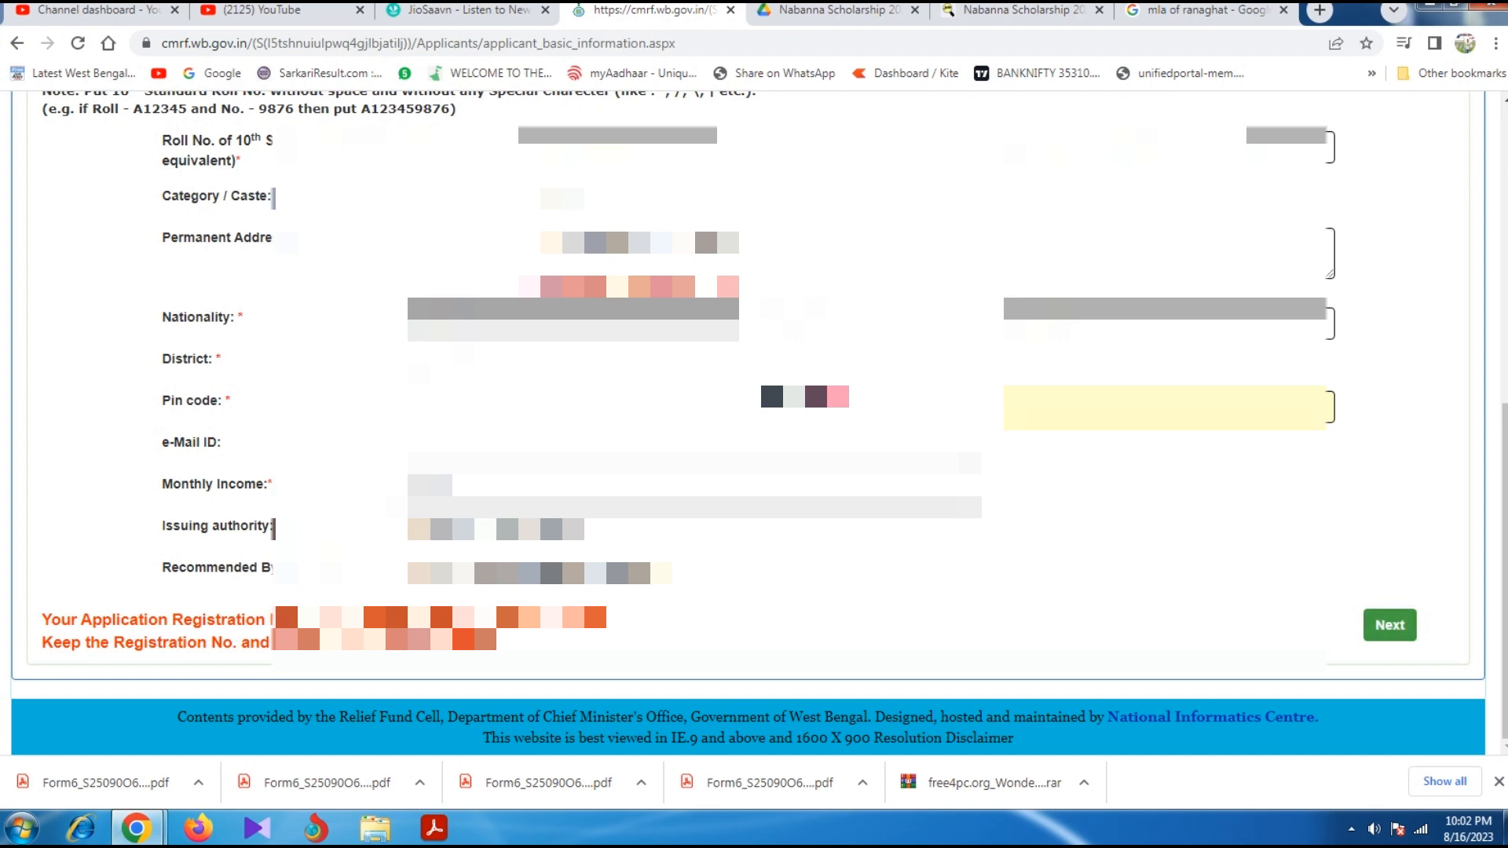
- Go to the education details page and answer No to the Kanyashree/stipend and other scholarship questions
left_click(1389, 624)
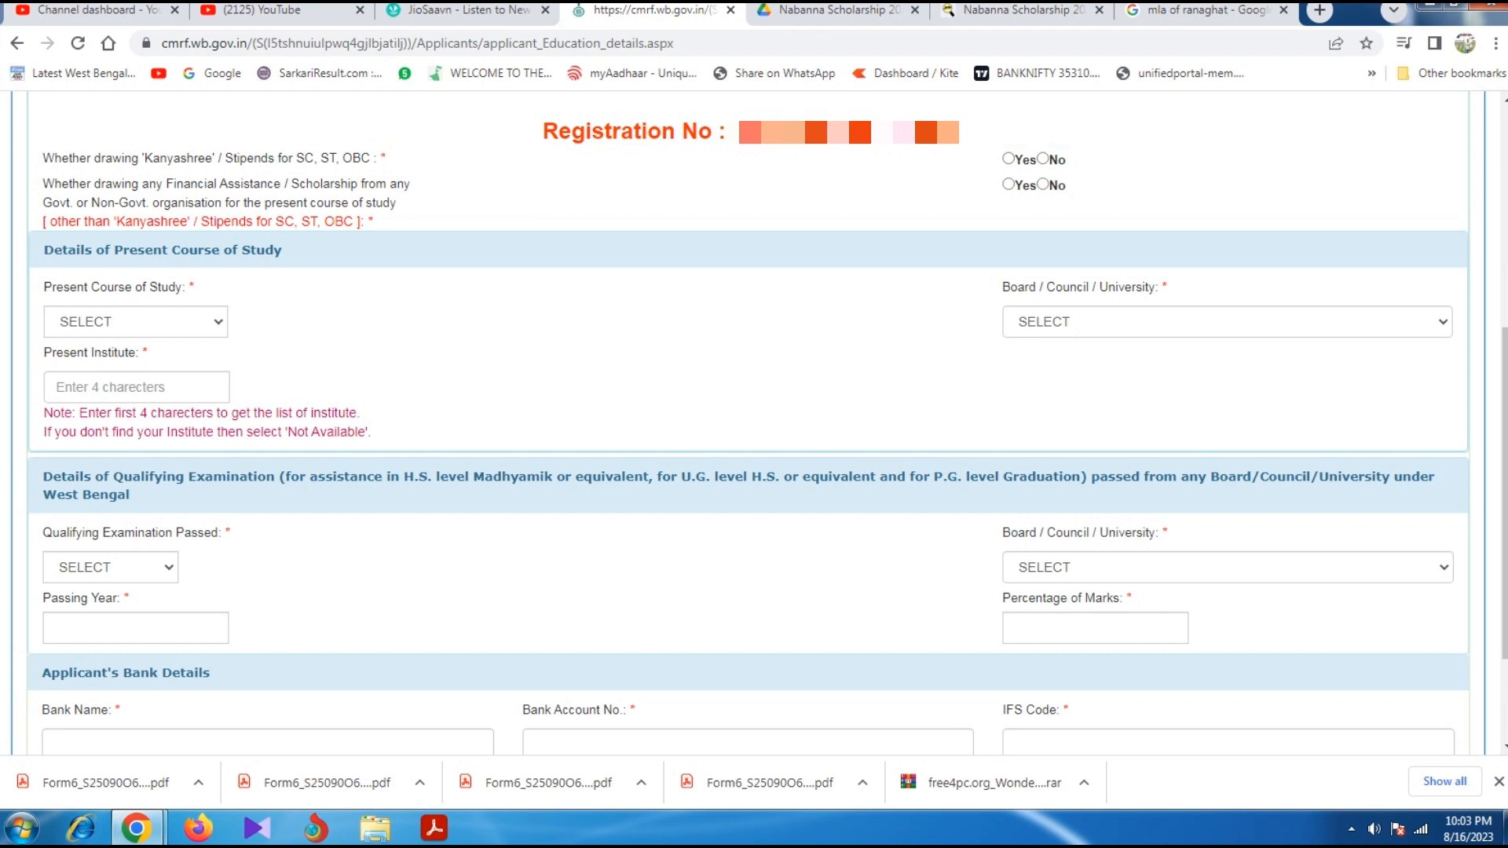
left_click(1043, 159)
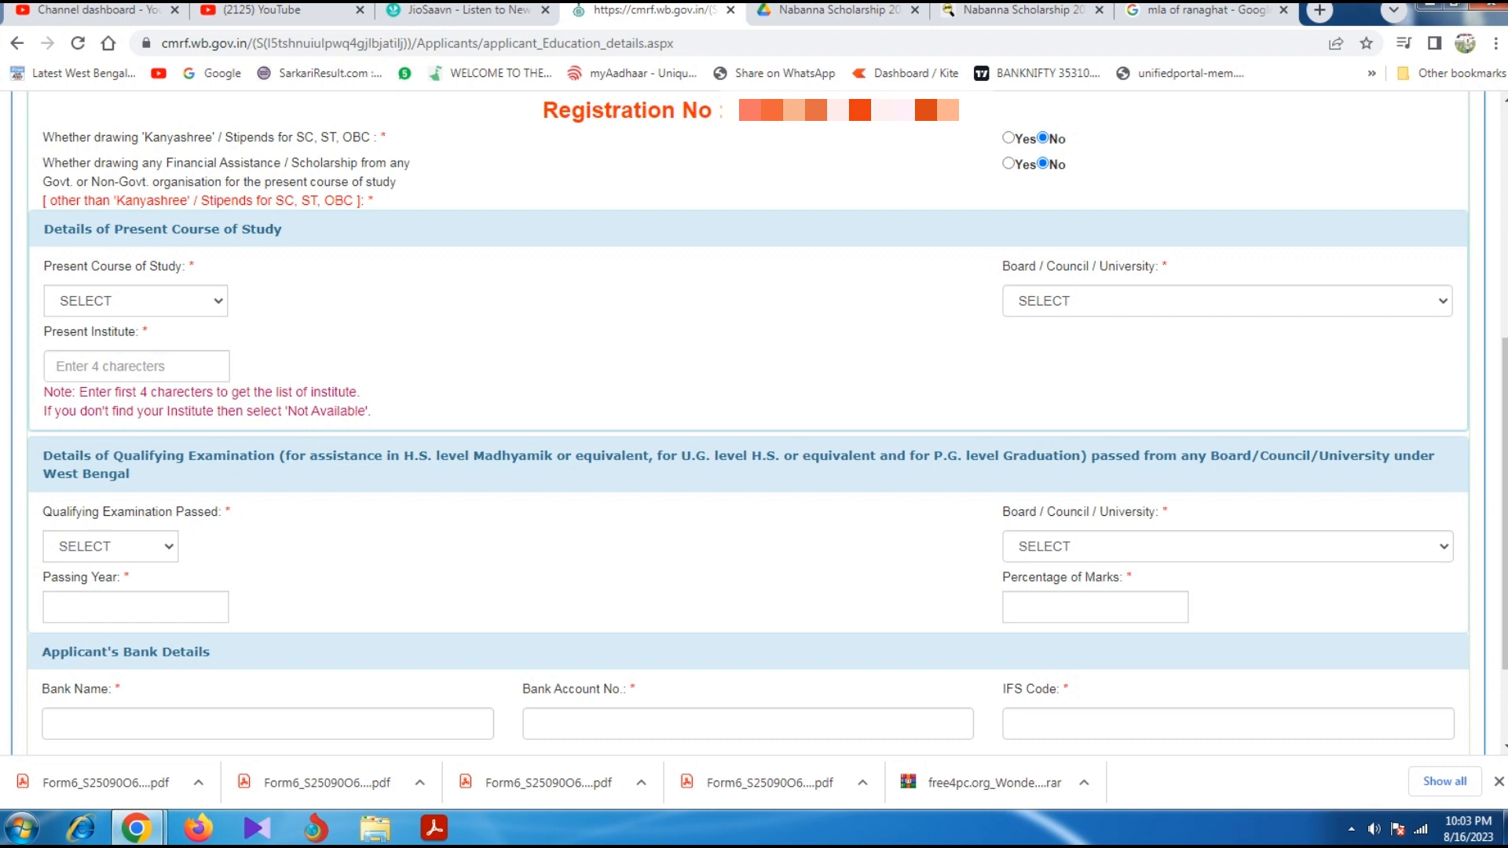
- Choose B.A. 1st Year and Kalyani University, and paste Chakdaha College as the present institute
left_click(135, 301)
key("Down")
key("Down")
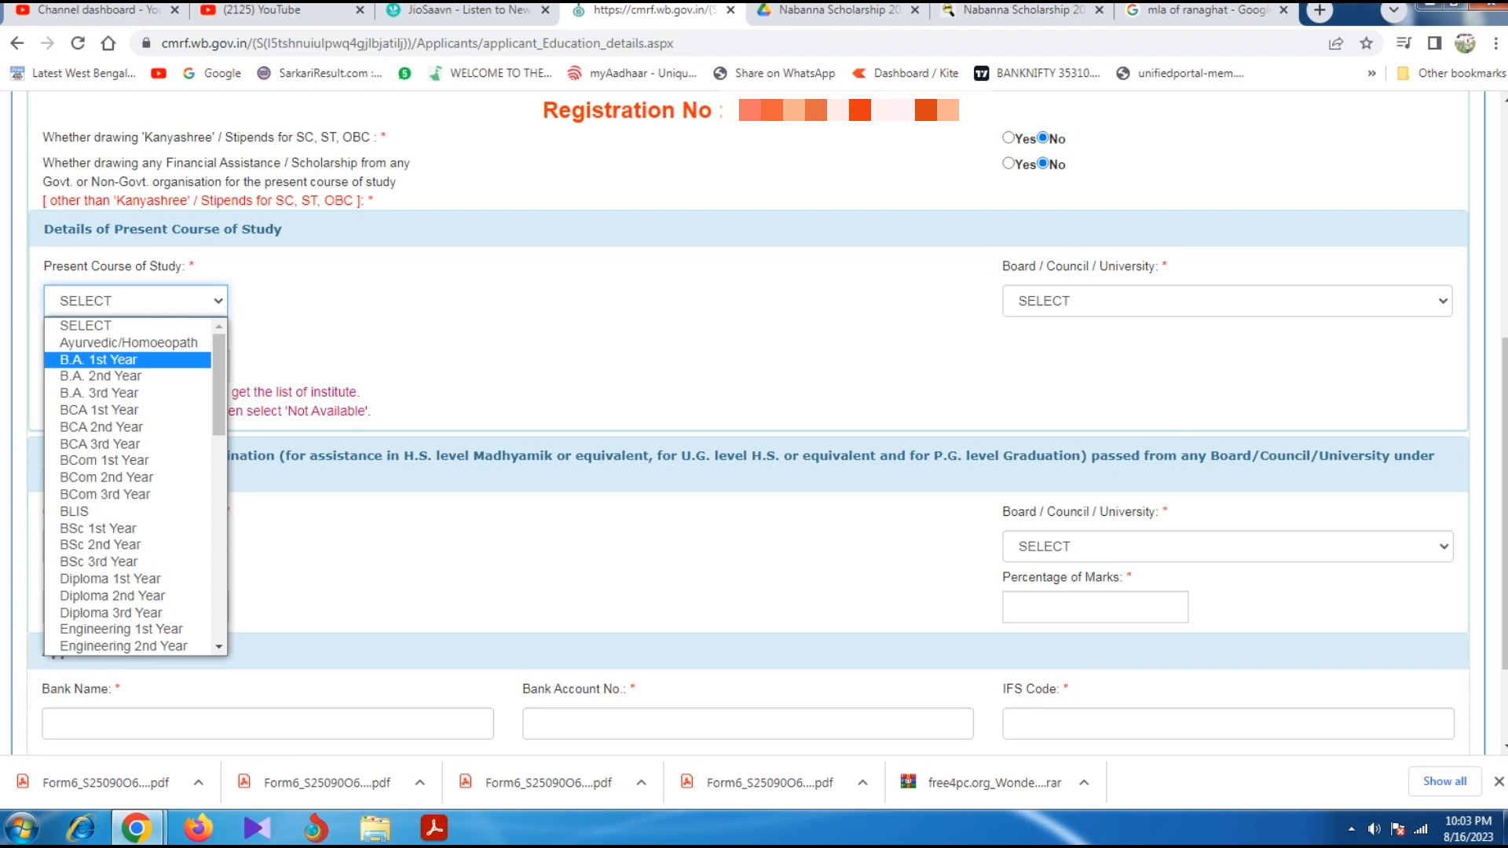
scroll(135, 487, "down", 5)
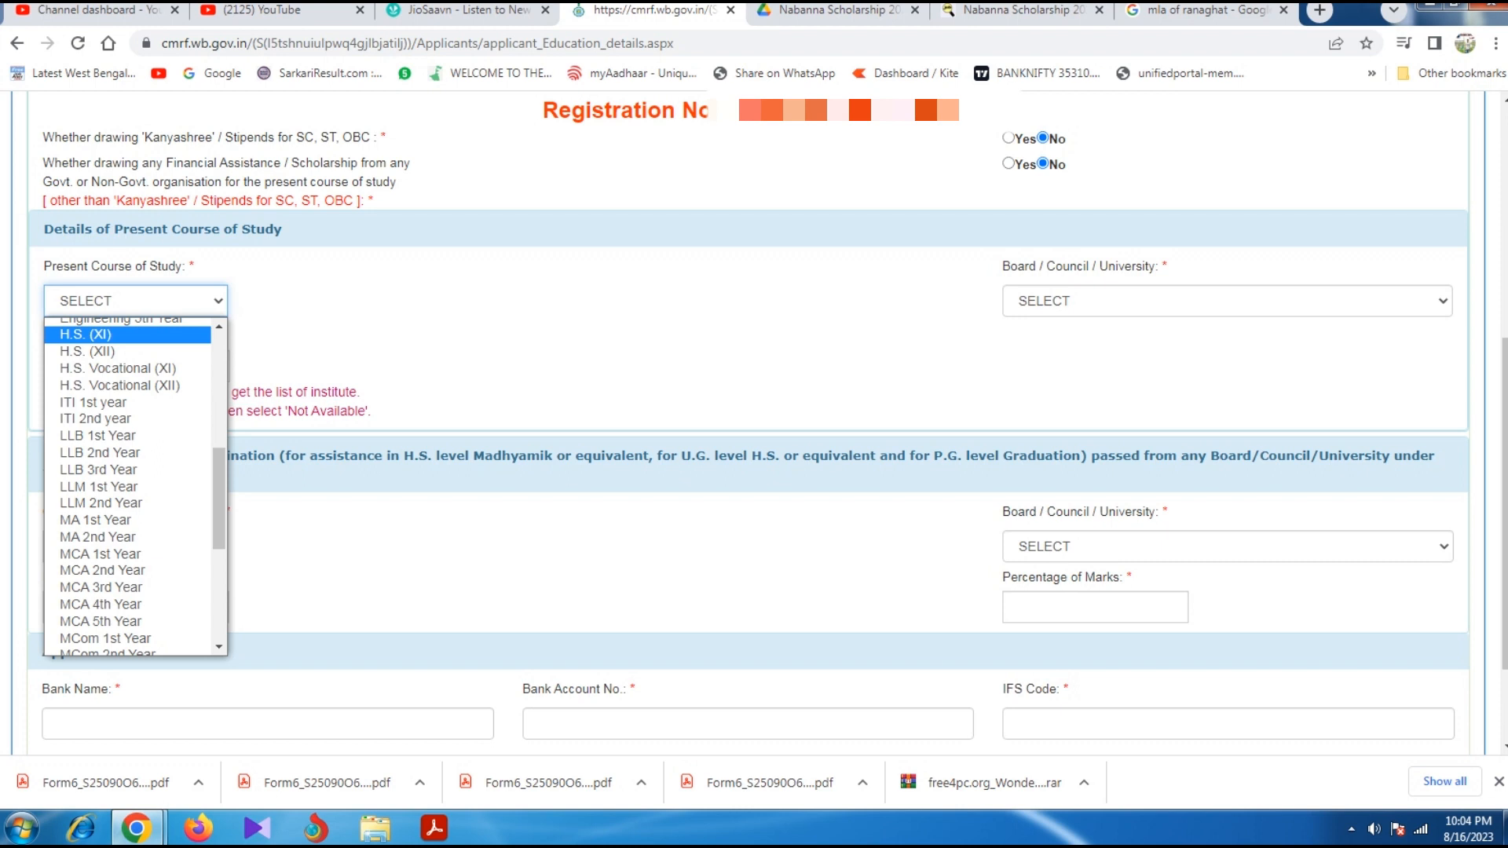
scroll(135, 487, "up", 7)
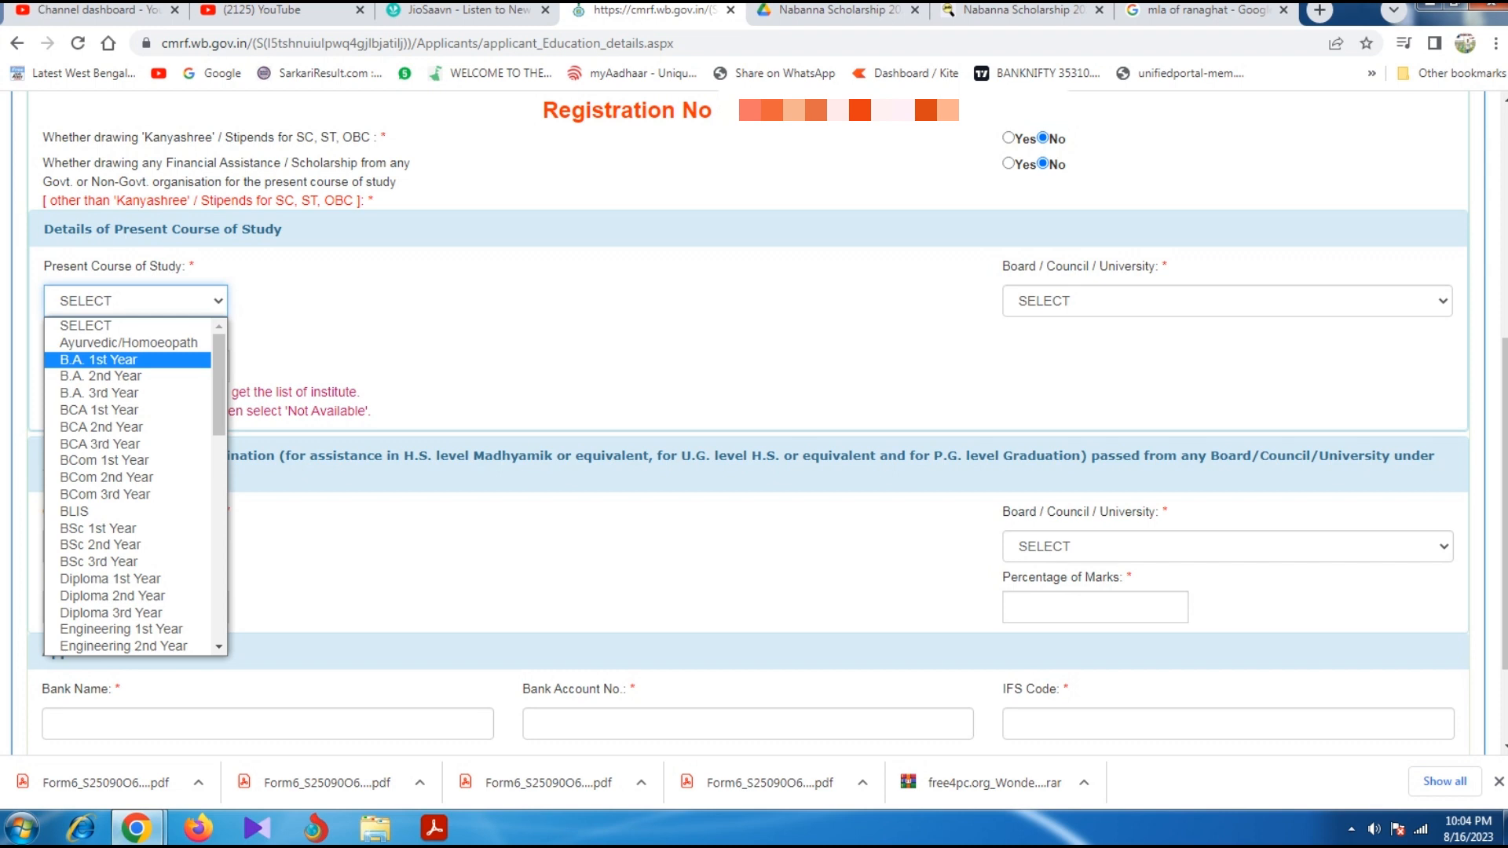
key("Return")
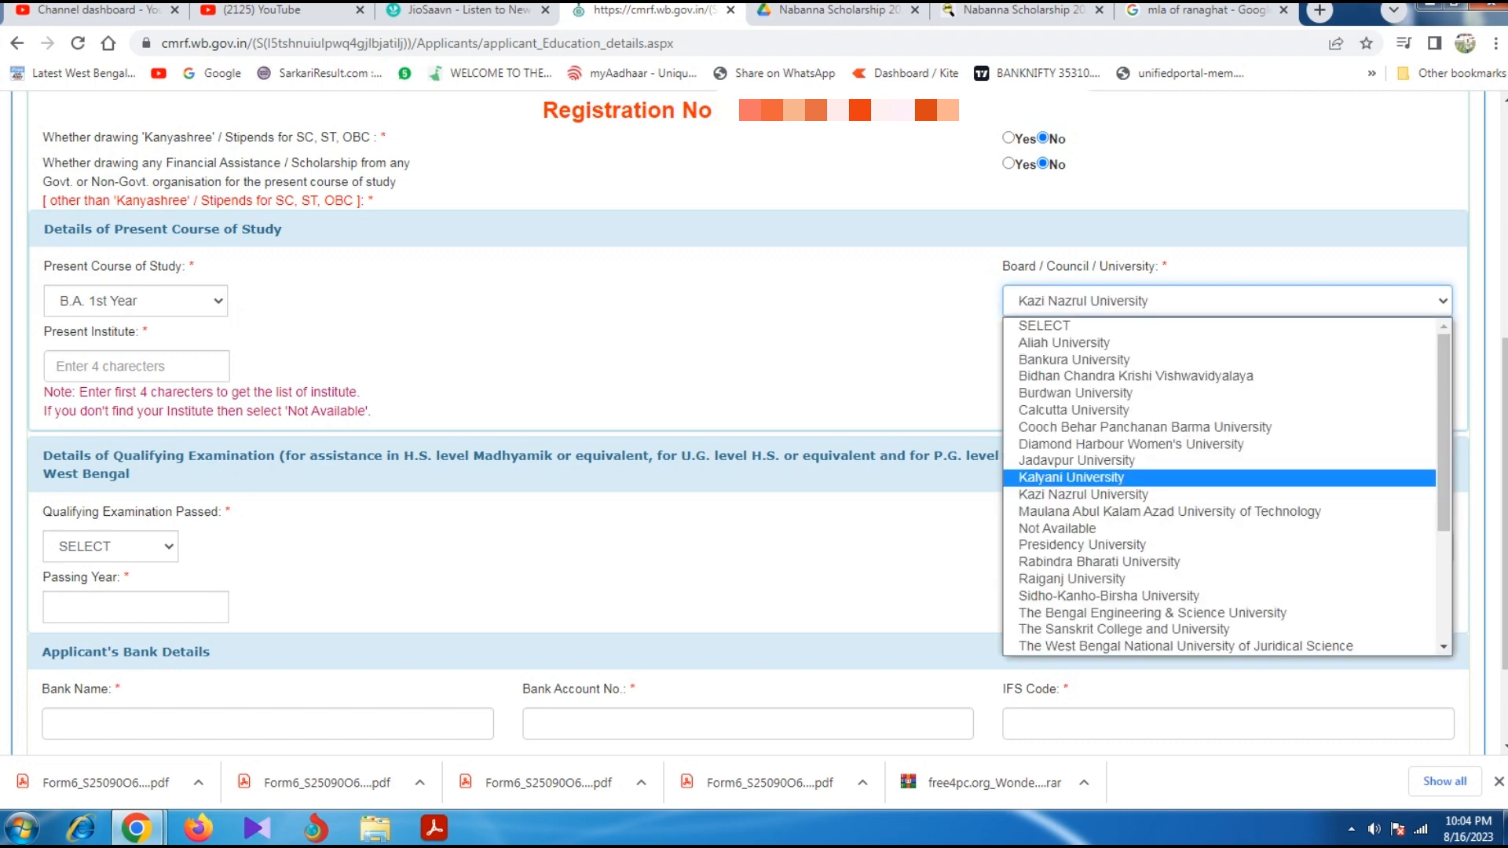
key("Return")
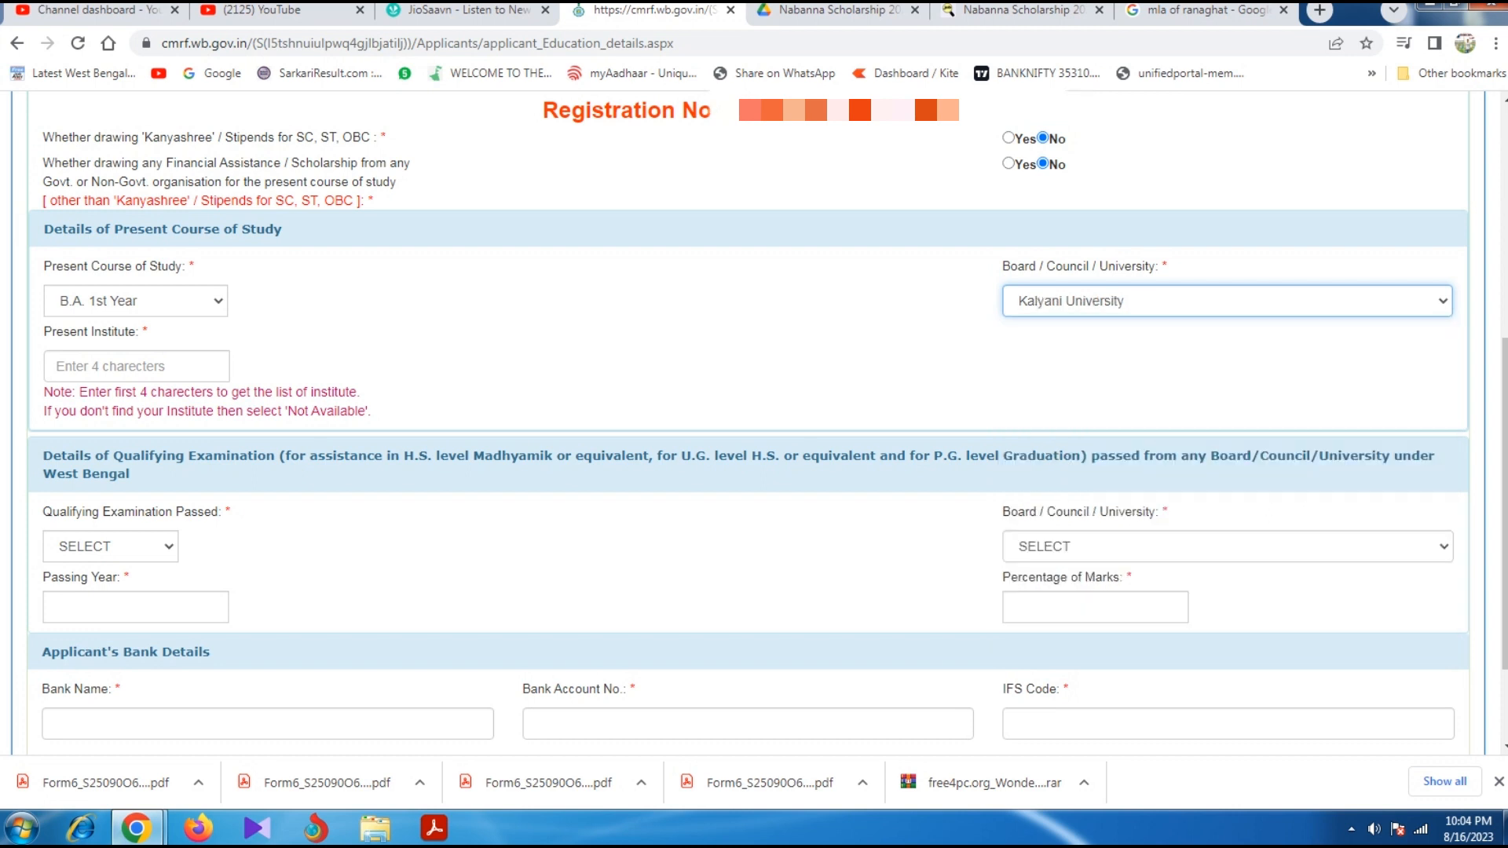
left_click(135, 366)
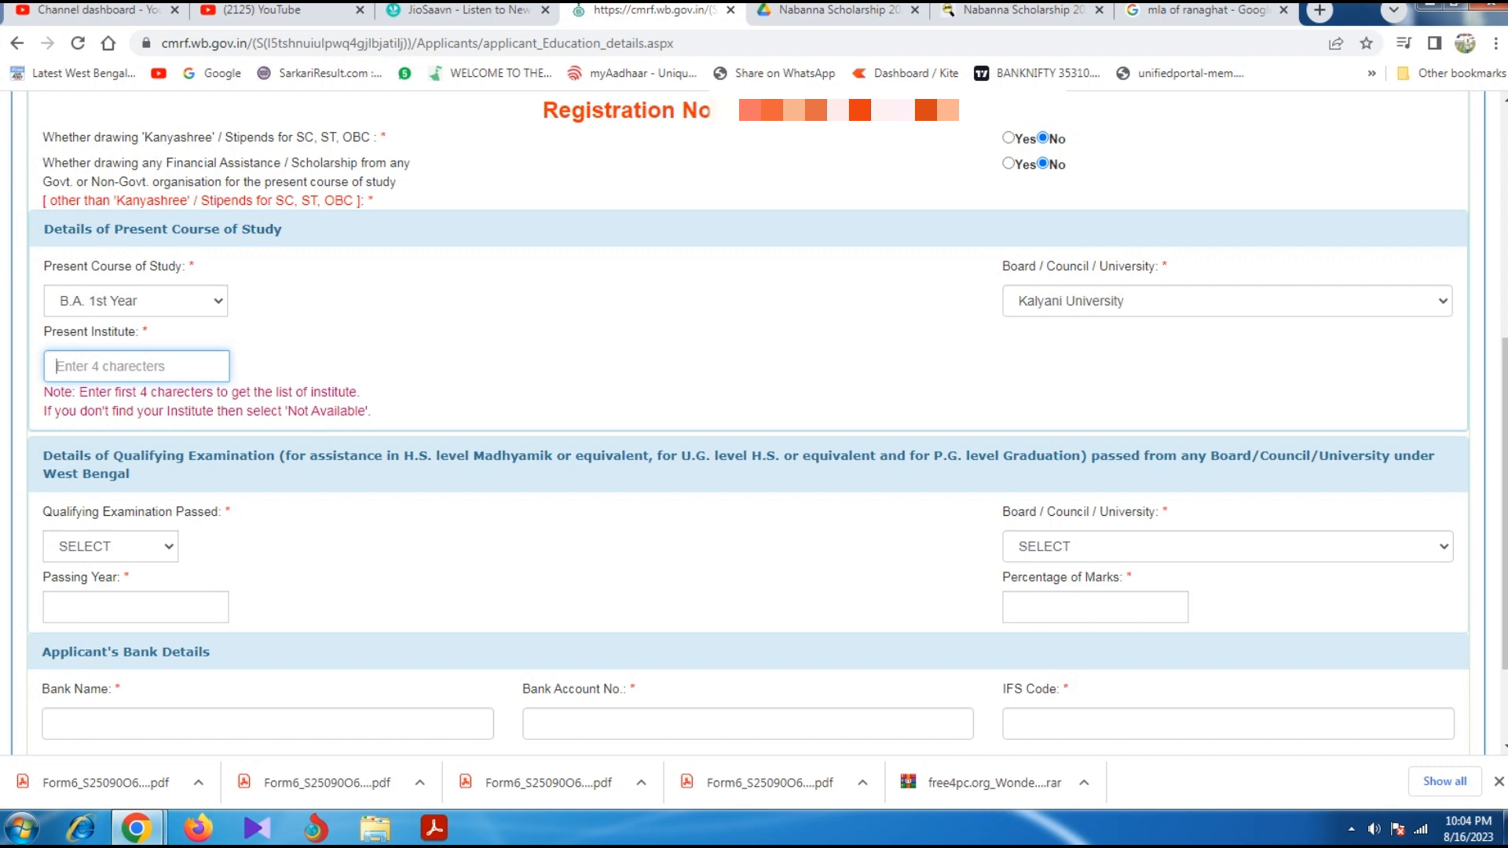
type("Chakdaha College")
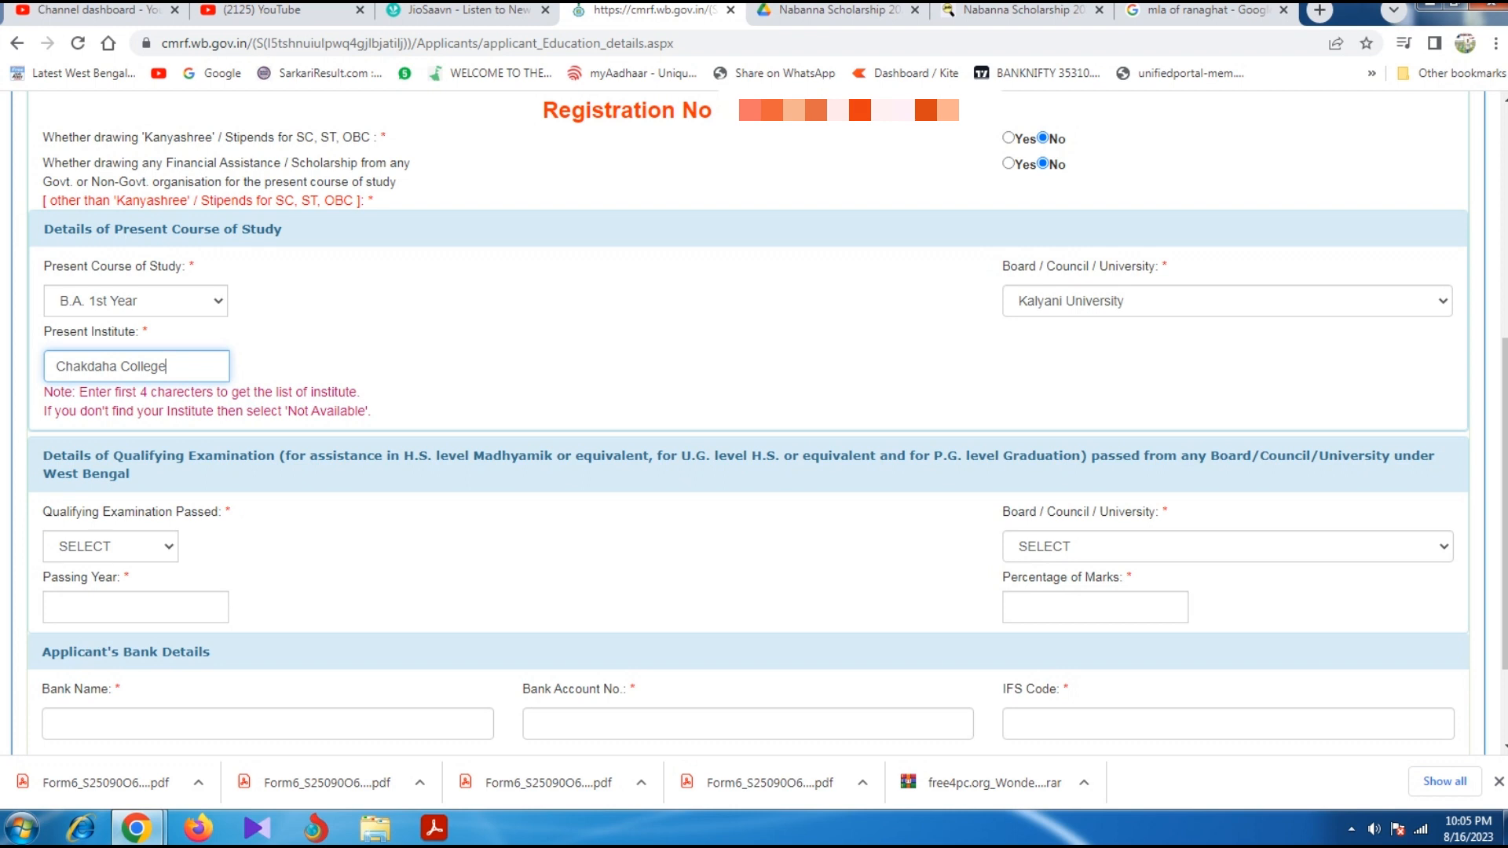
scroll(753, 424, "down", 2)
scroll(754, 424, "down", 1)
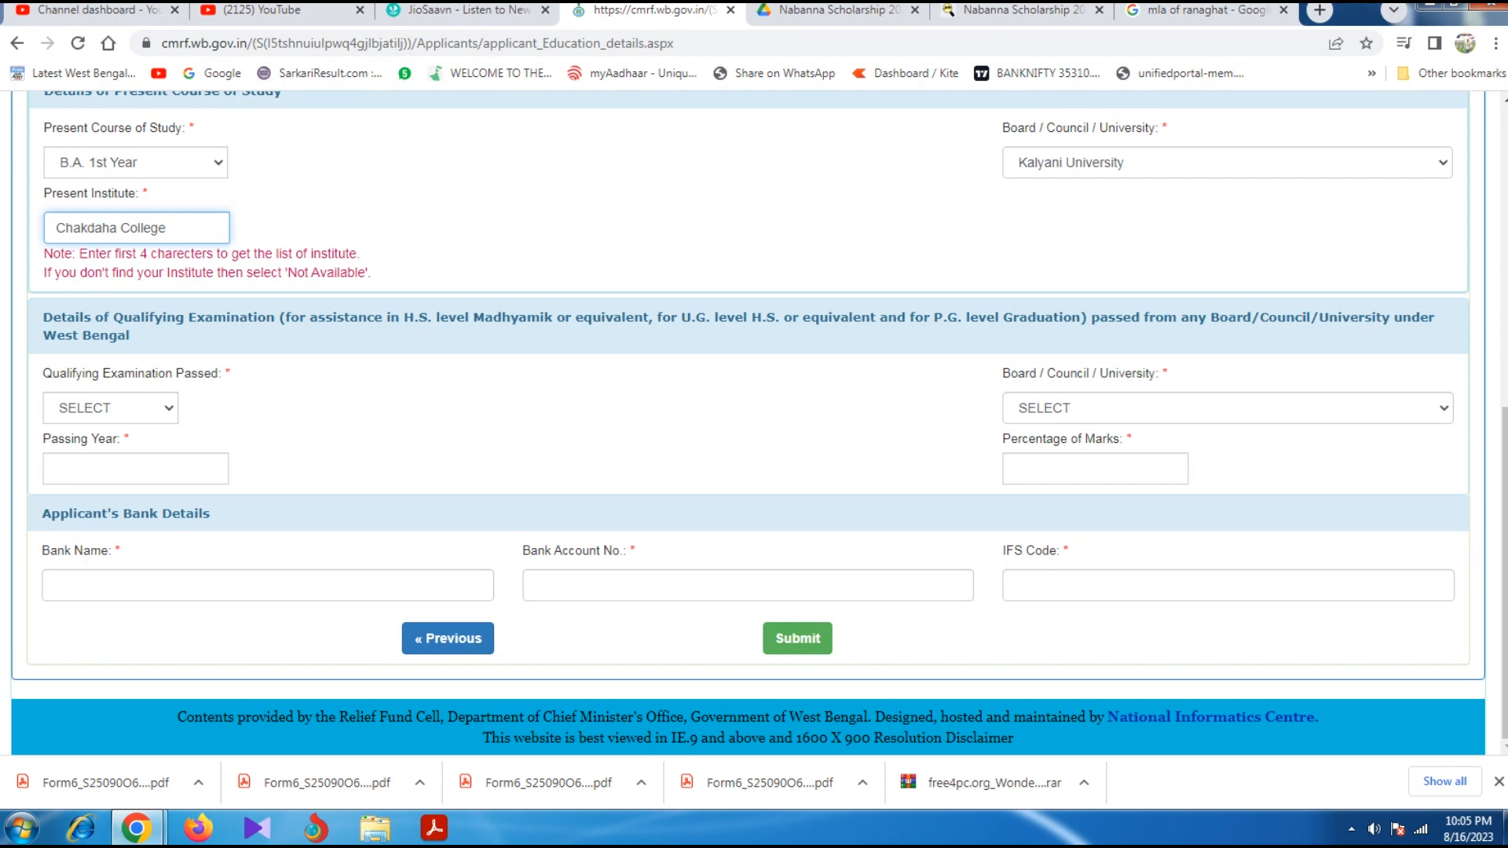
- Record HS (XII) from West Bengal Council of Higher Secondary Education, passed 2023 with 57% marks
left_click(111, 408)
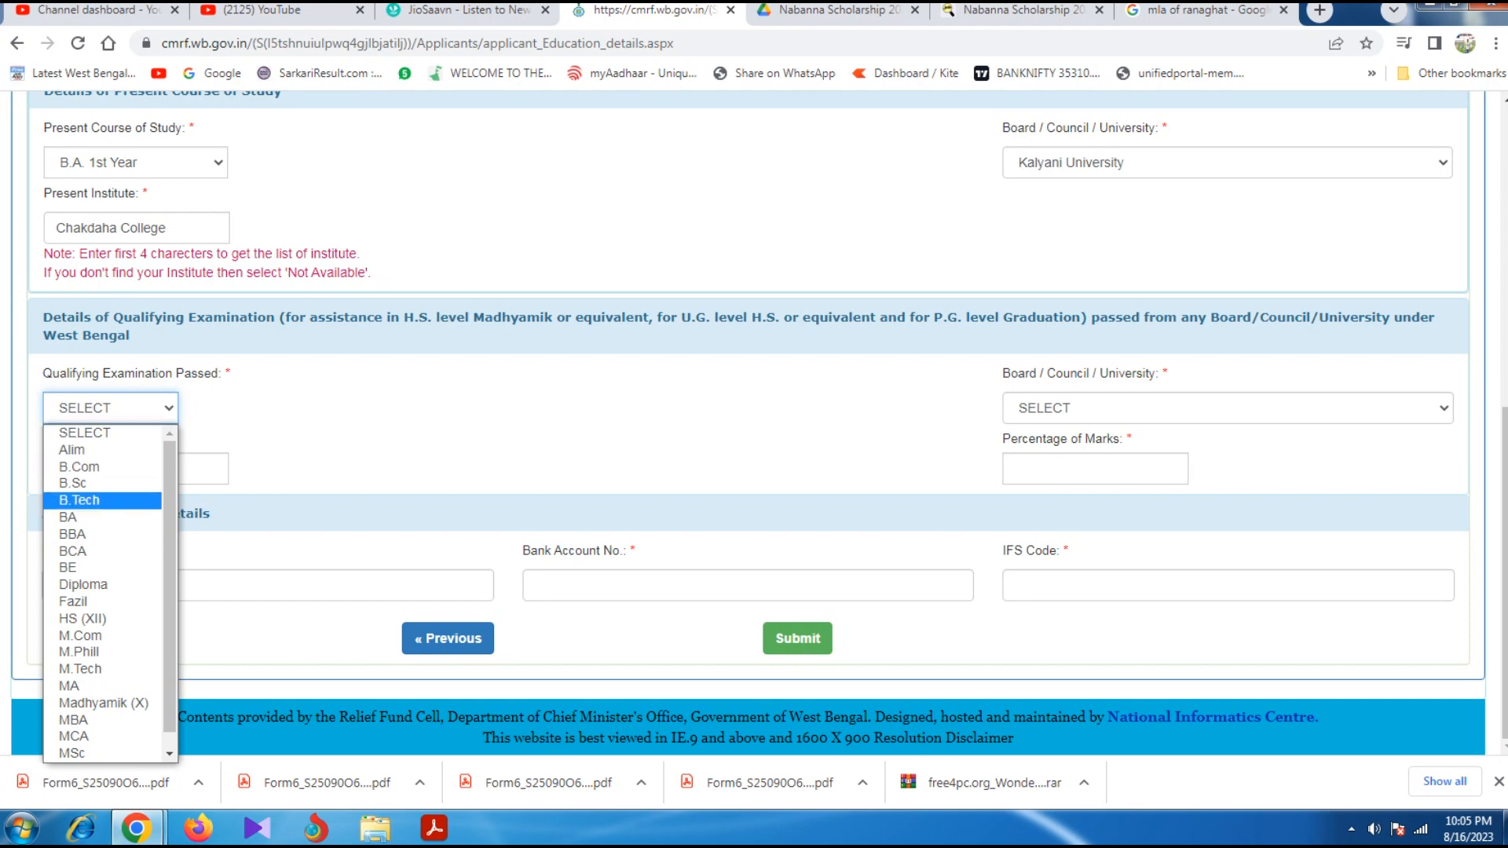
scroll(102, 602, "down", 1)
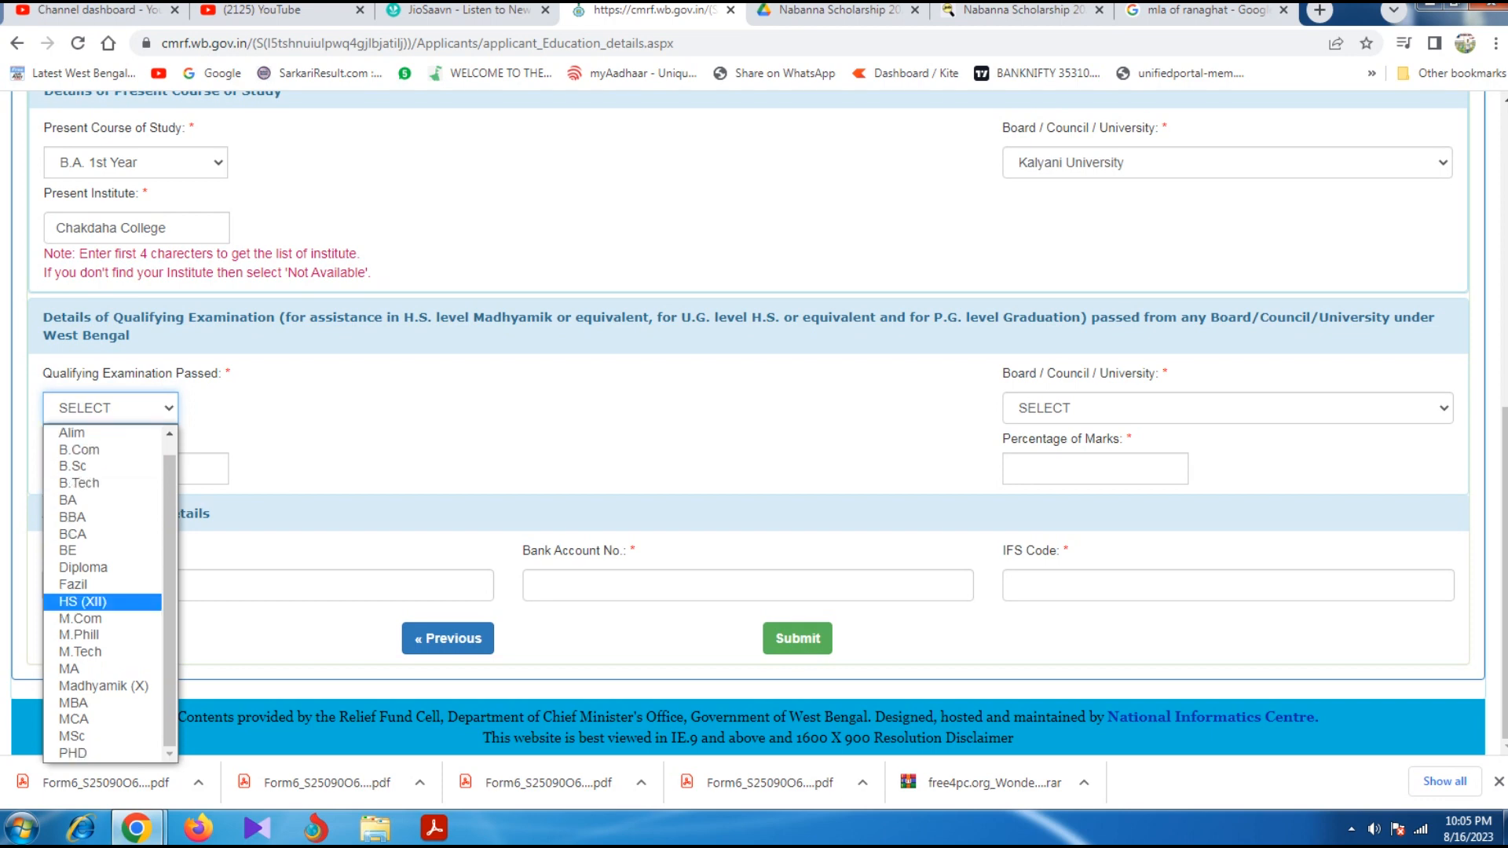
left_click(102, 601)
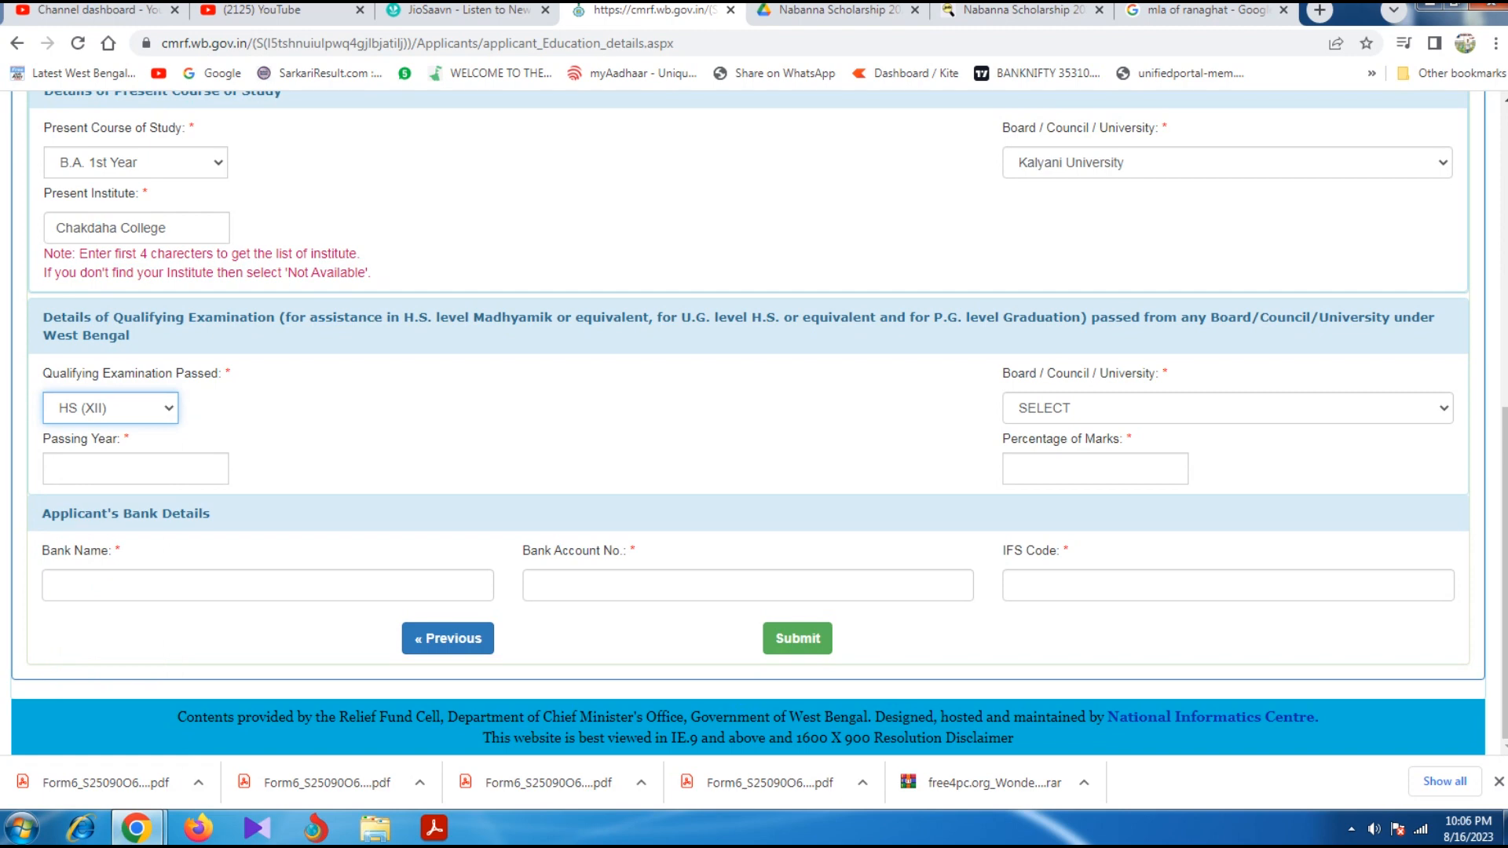
left_click(1226, 408)
key("End")
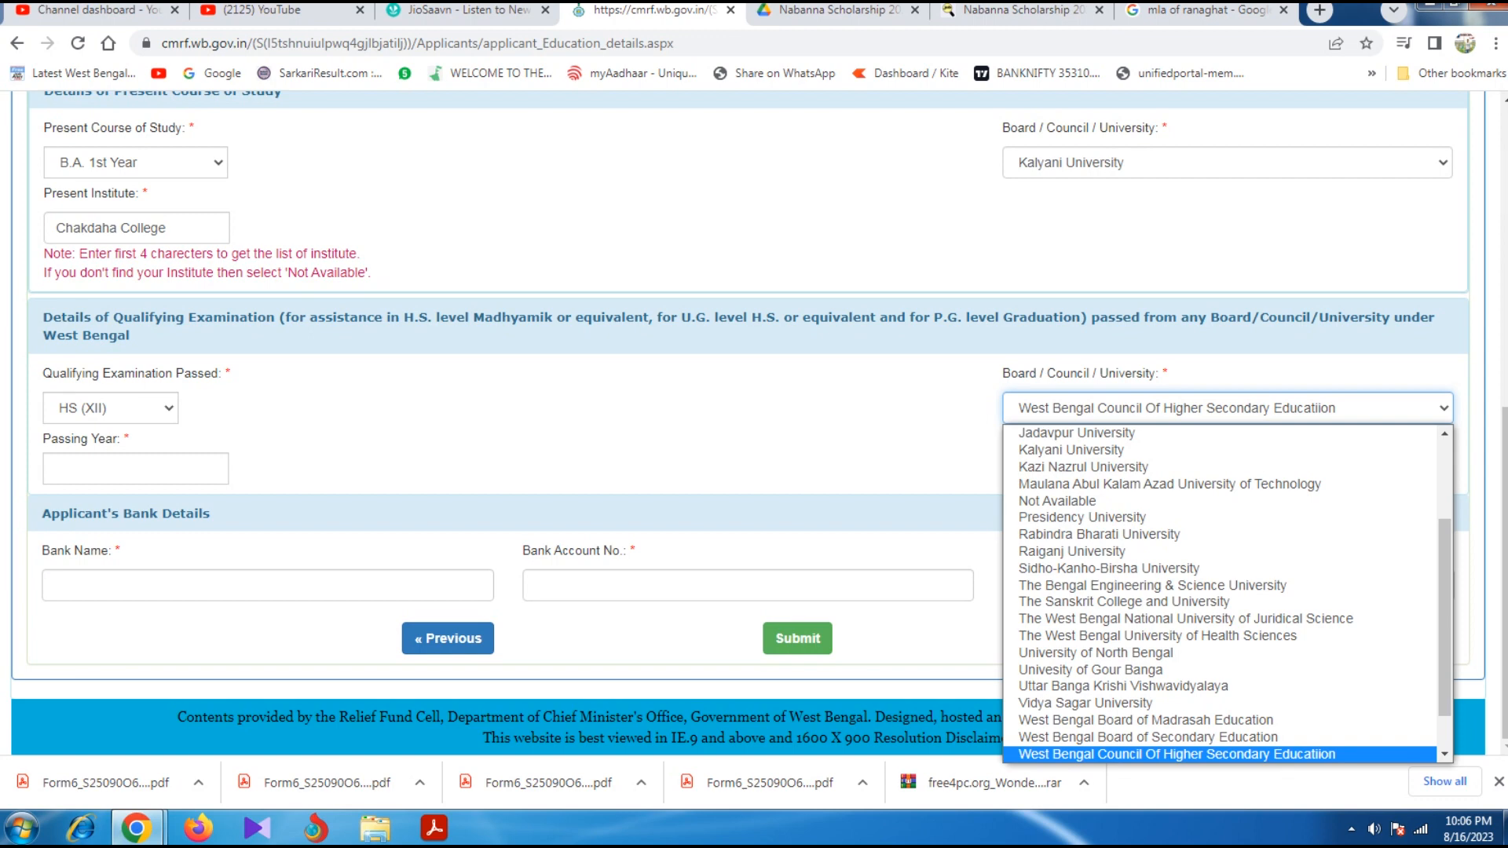
key("Return")
key("Tab")
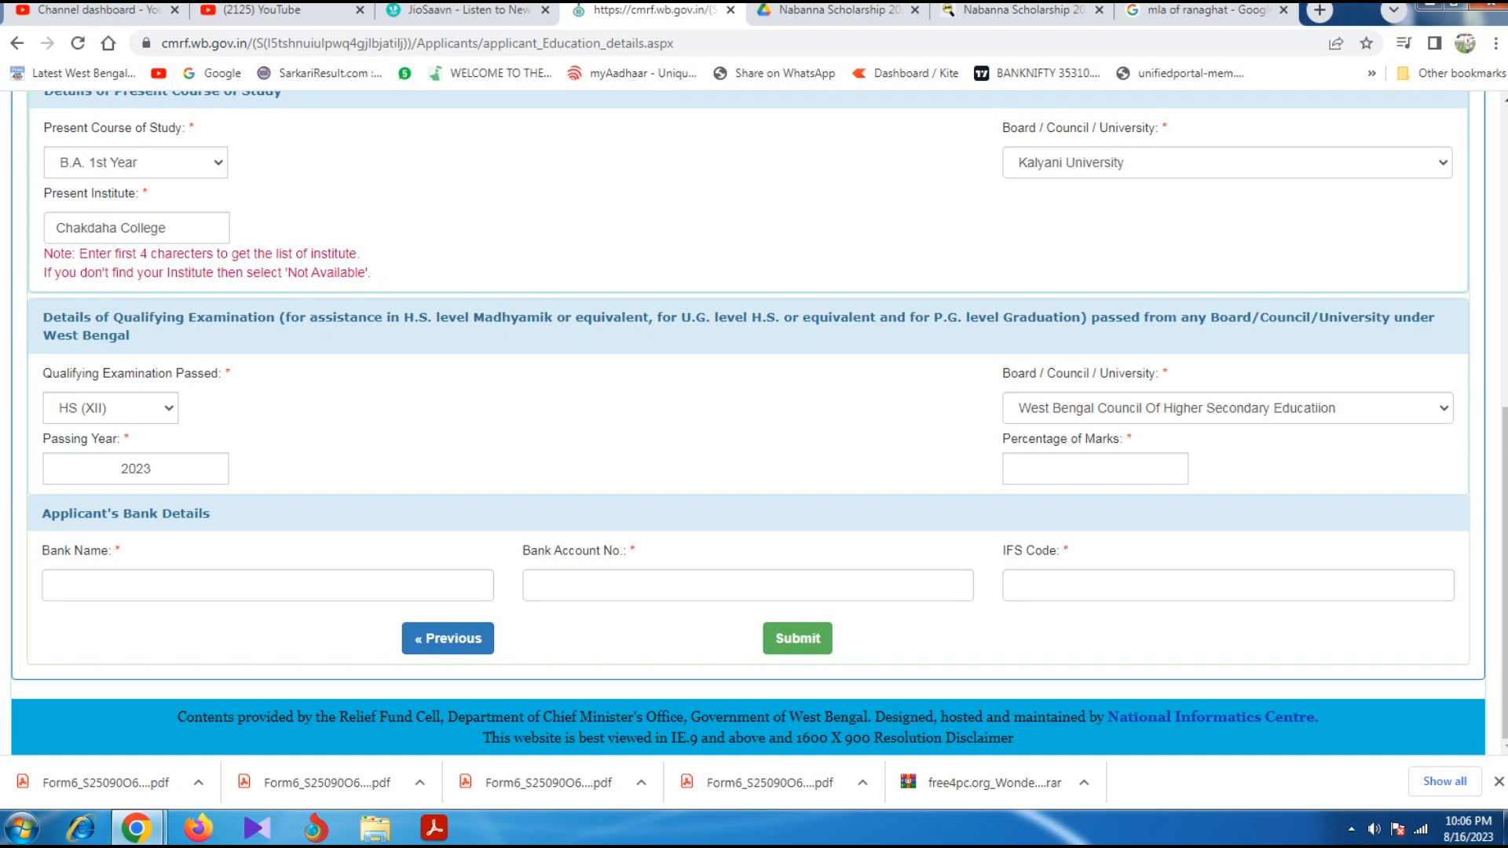
left_click(1015, 468)
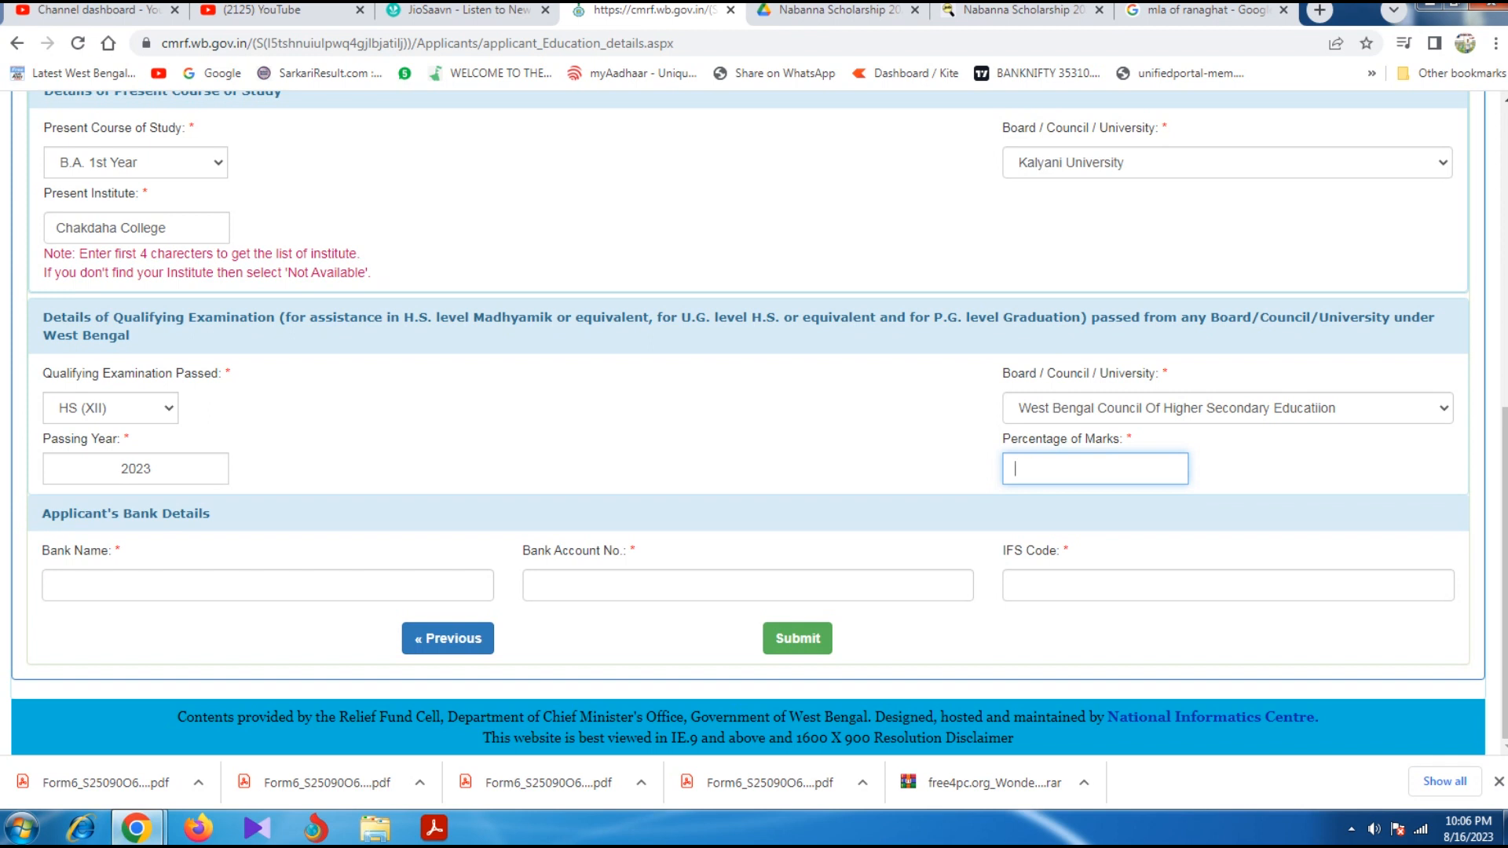
type("57")
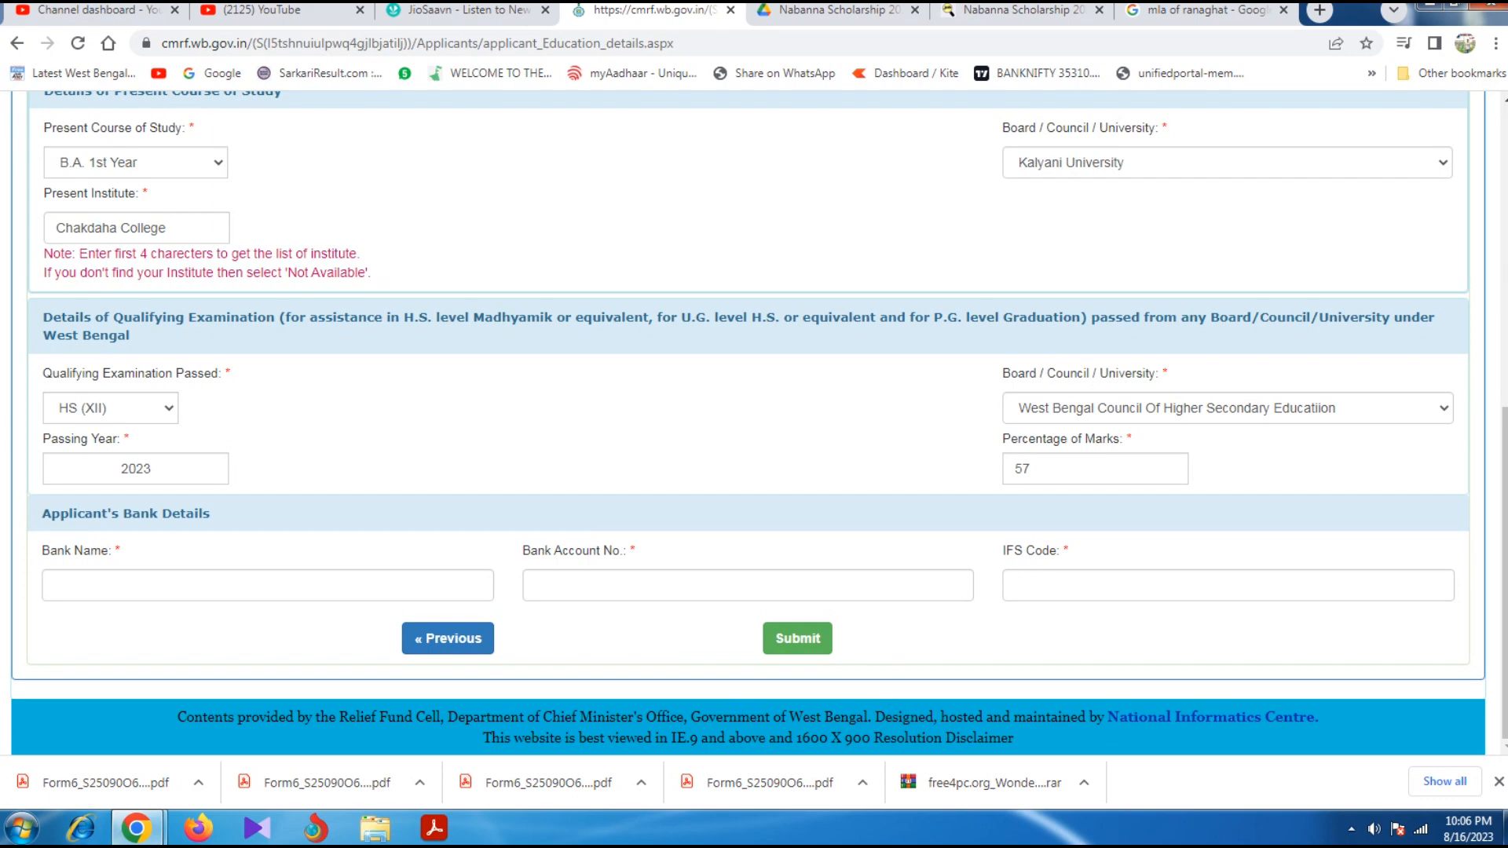
left_click(267, 586)
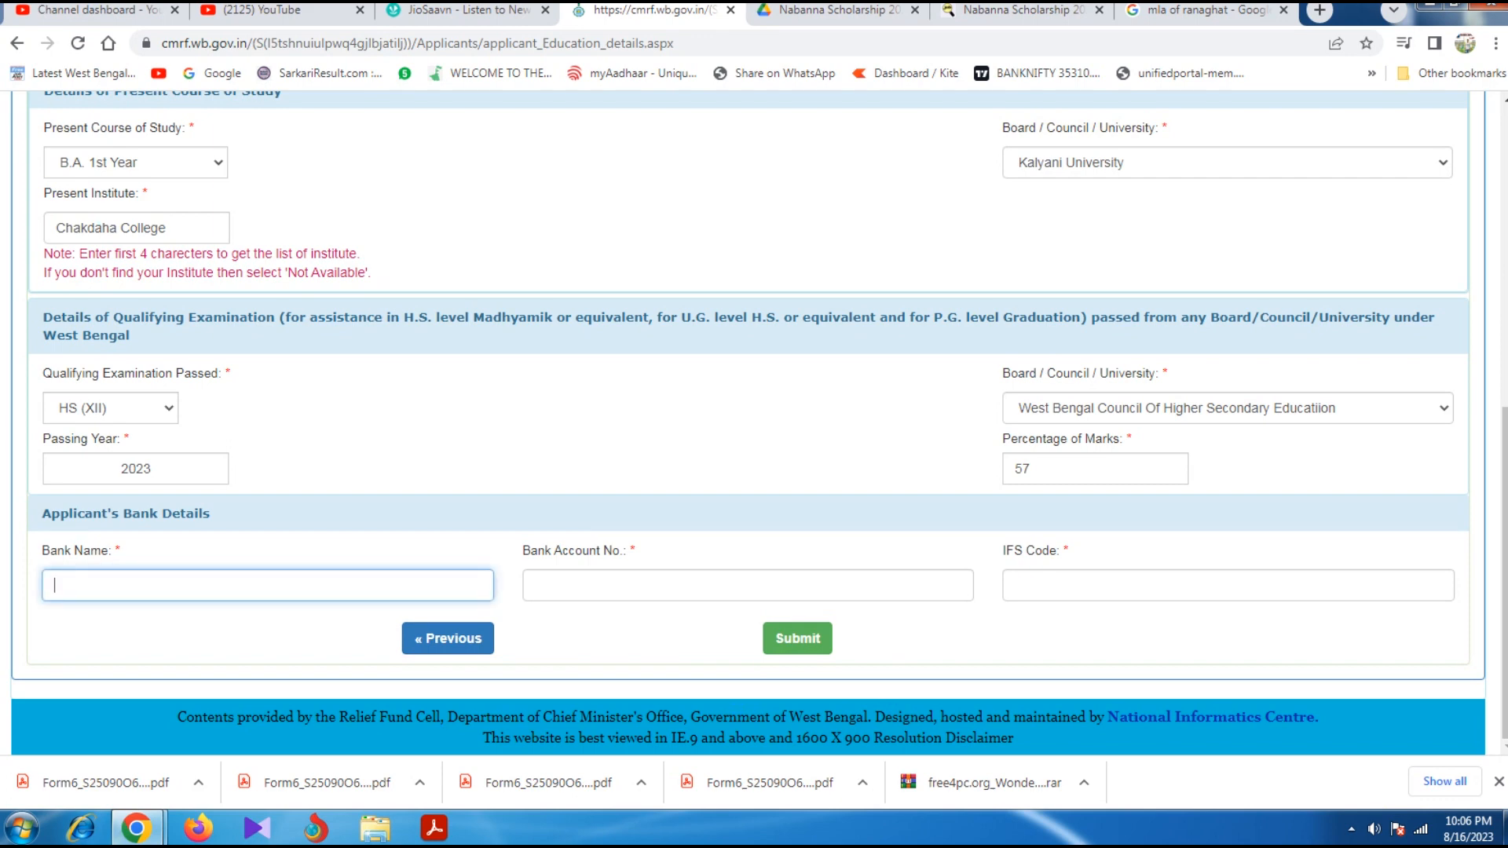
- Enter the bank name, account number and IFS code, then submit the education details
left_click(535, 585)
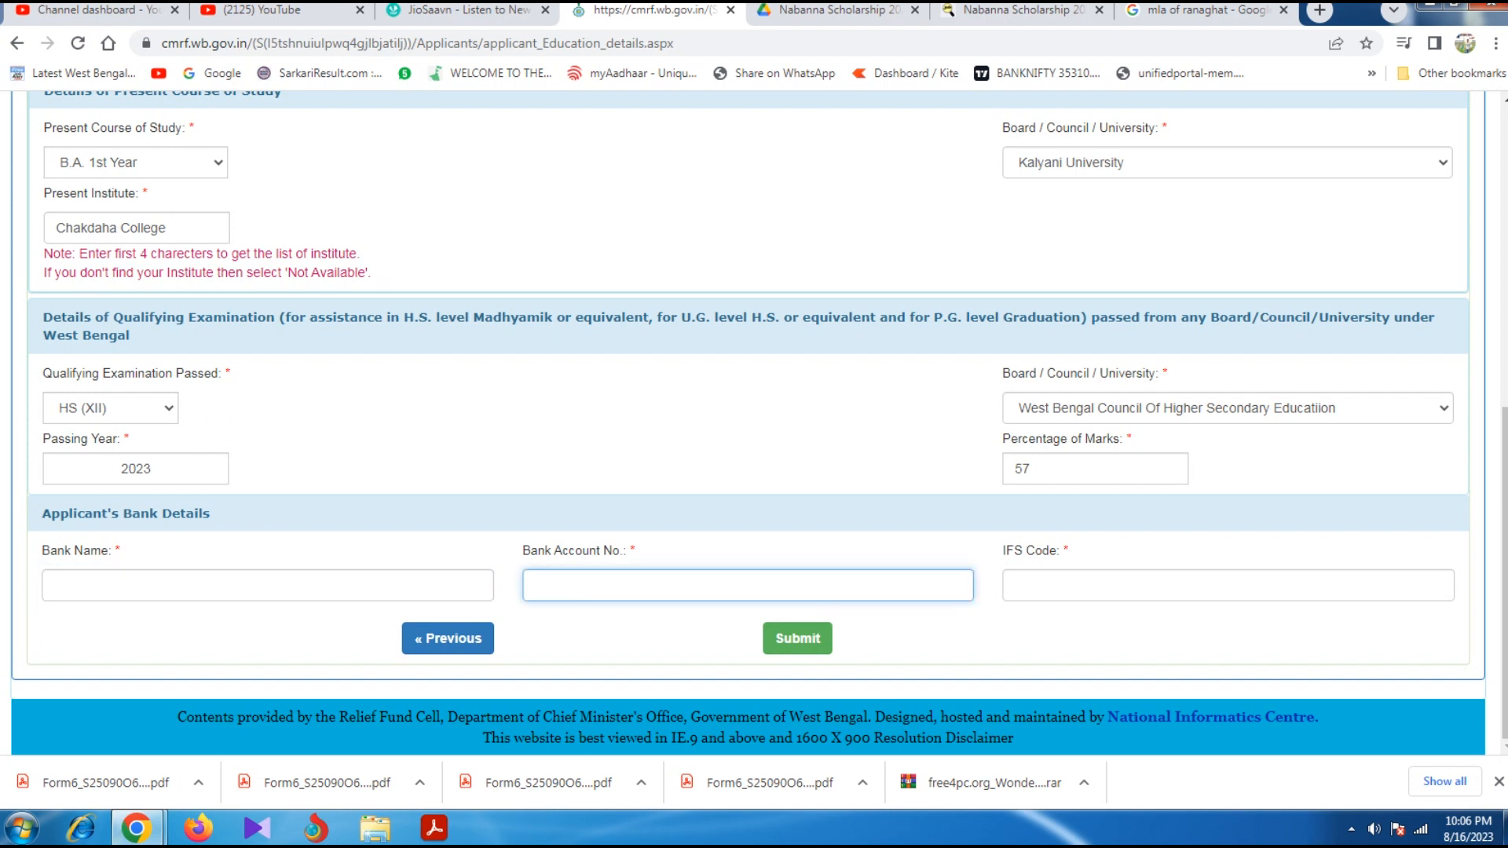
left_click(1016, 585)
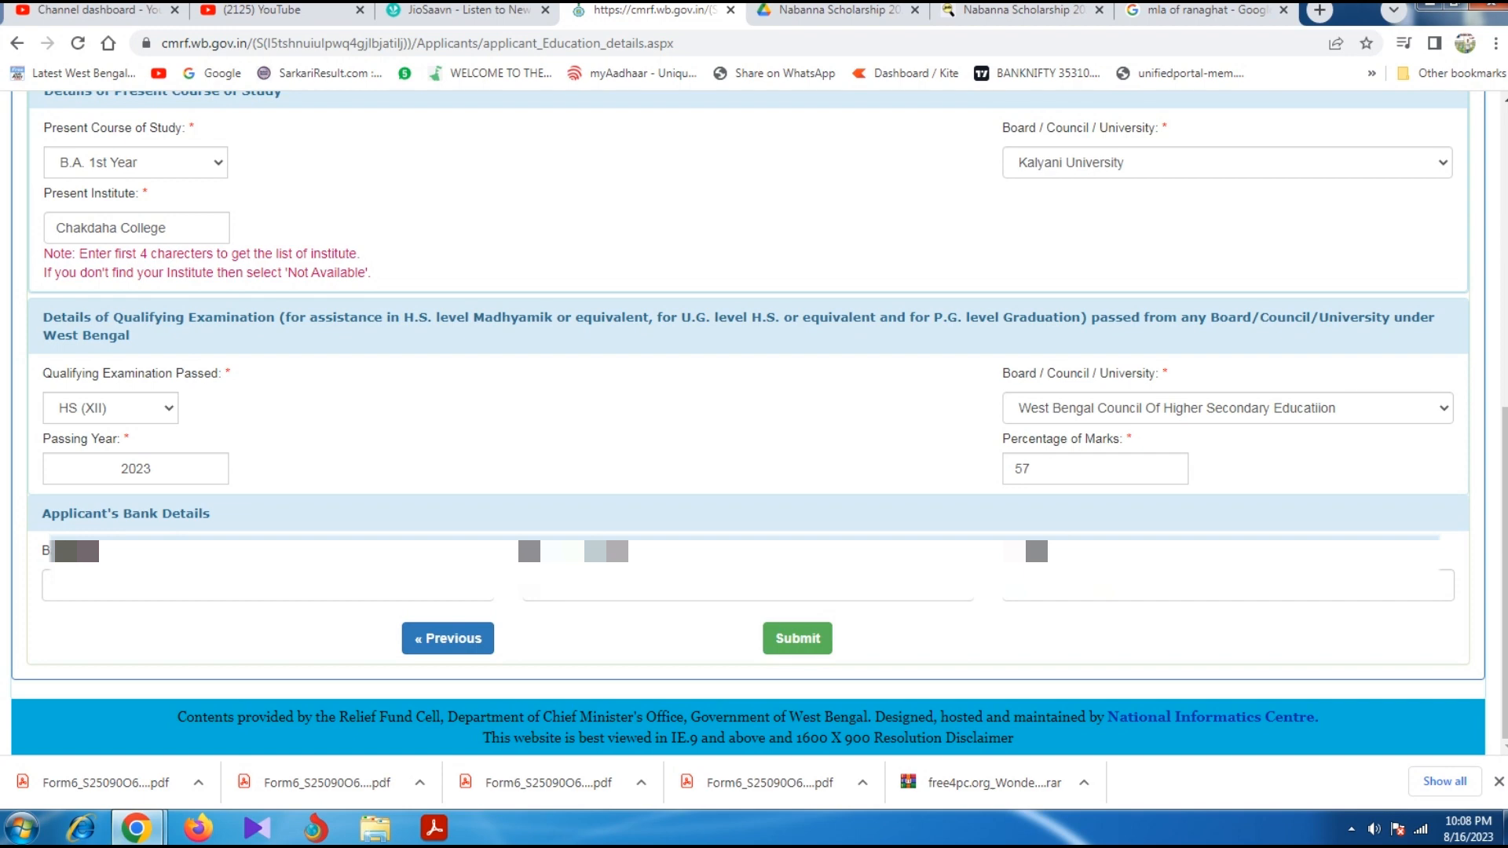
left_click(797, 637)
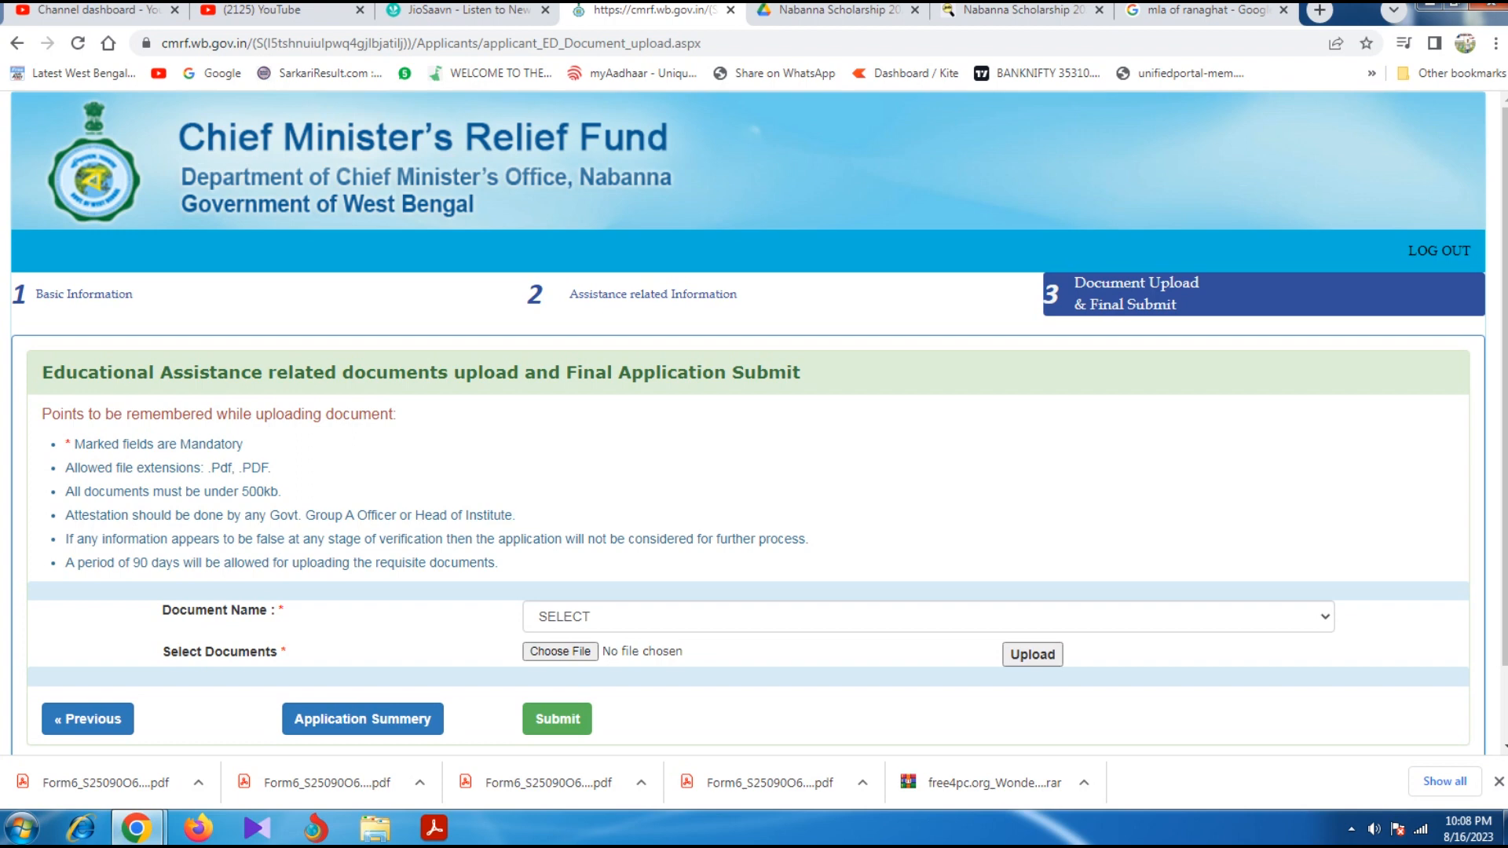
- Open the Document Name list, showing types from Applicant's Prayer to Admission Receipt Copy
scroll(753, 424, "down", 2)
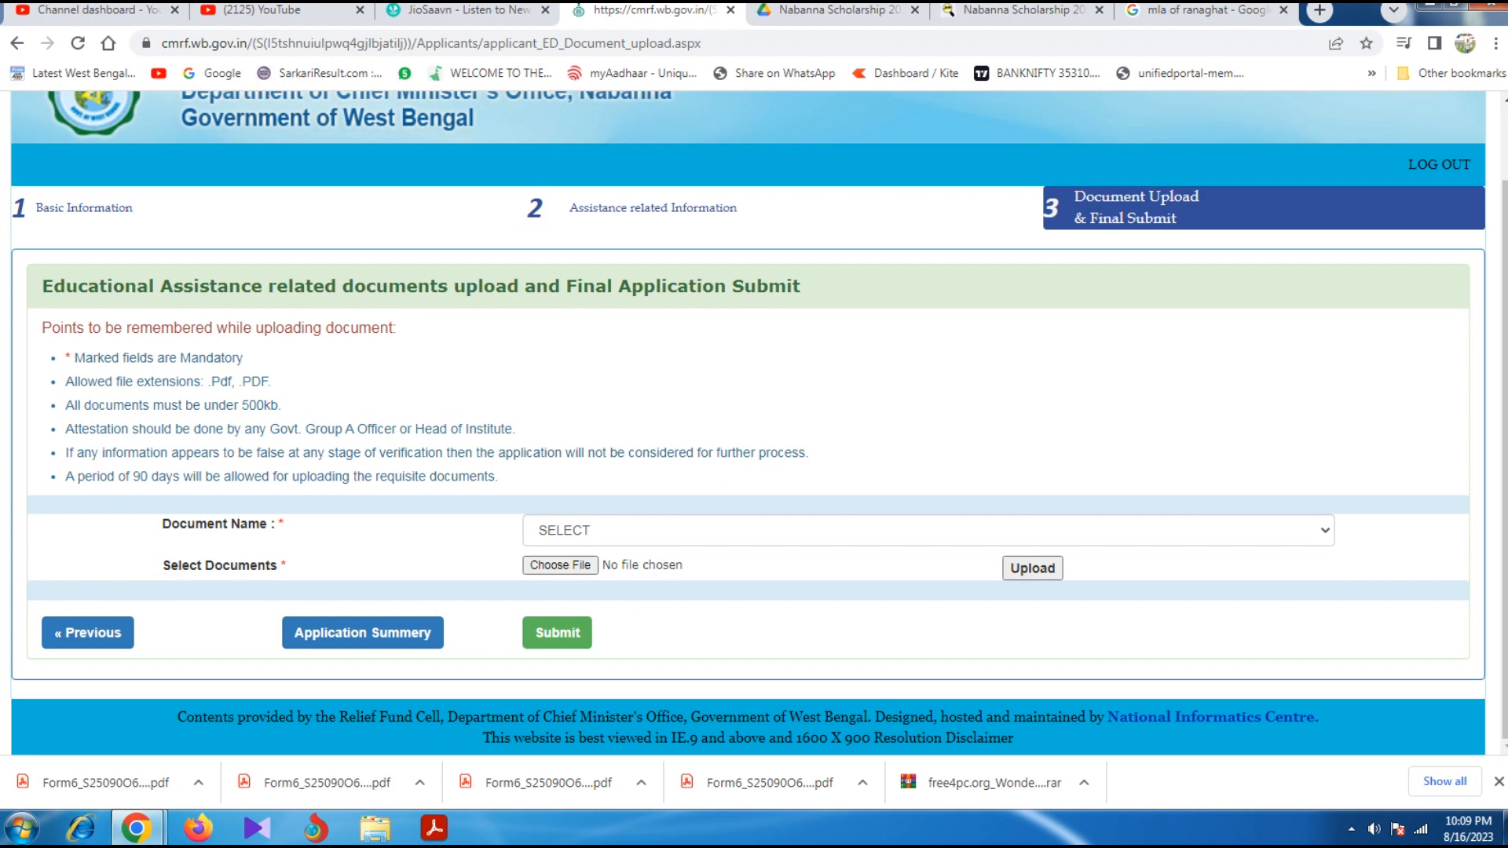
left_click(927, 530)
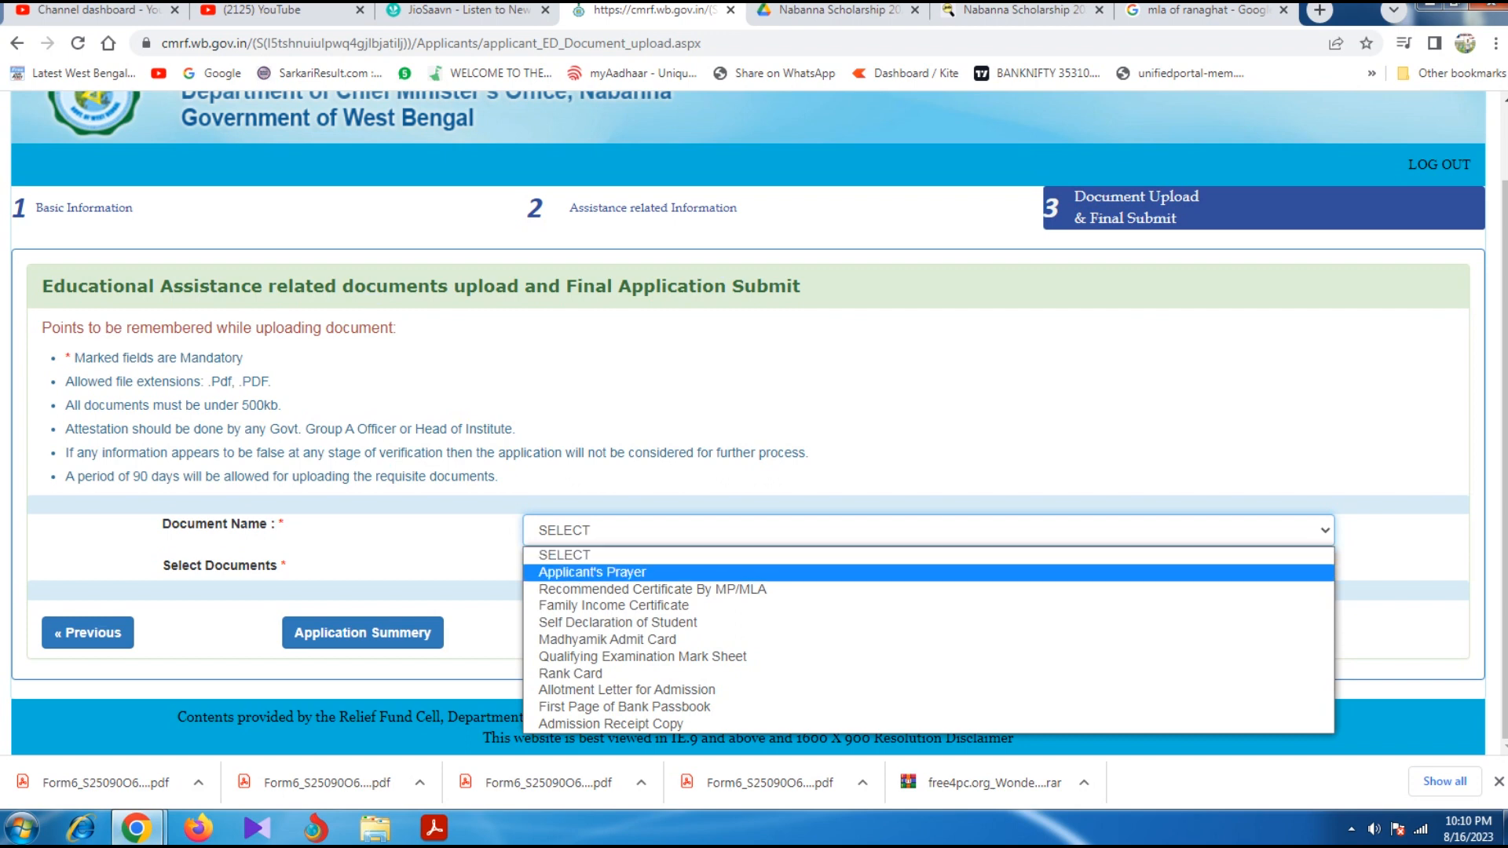
- Browse the document type options, then switch to the Nabanna Scholarship 2021-22 form PDF in Google Drive
key("Down")
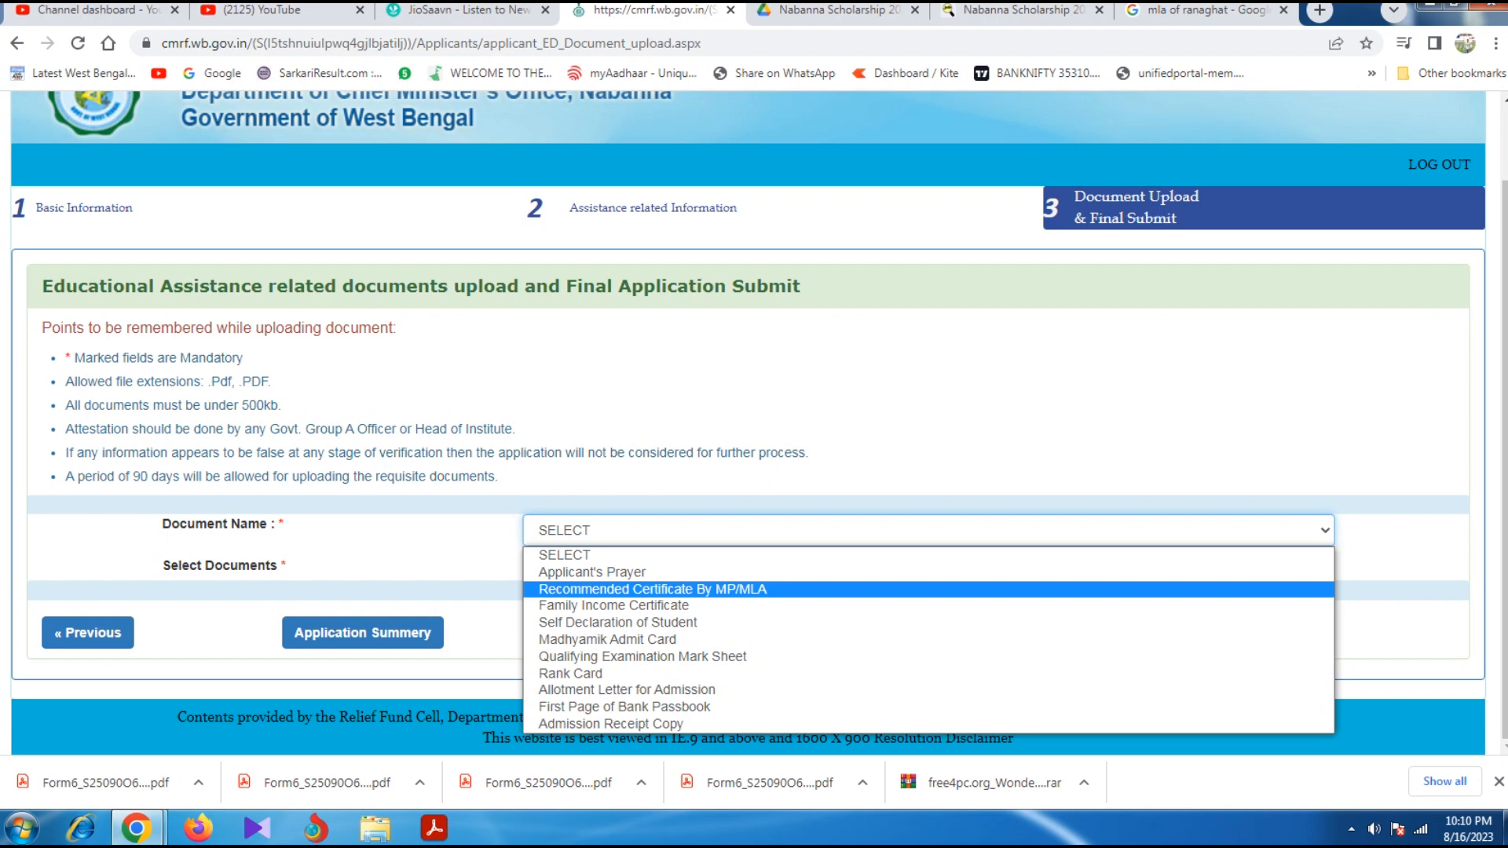
key("Down")
key("Down")
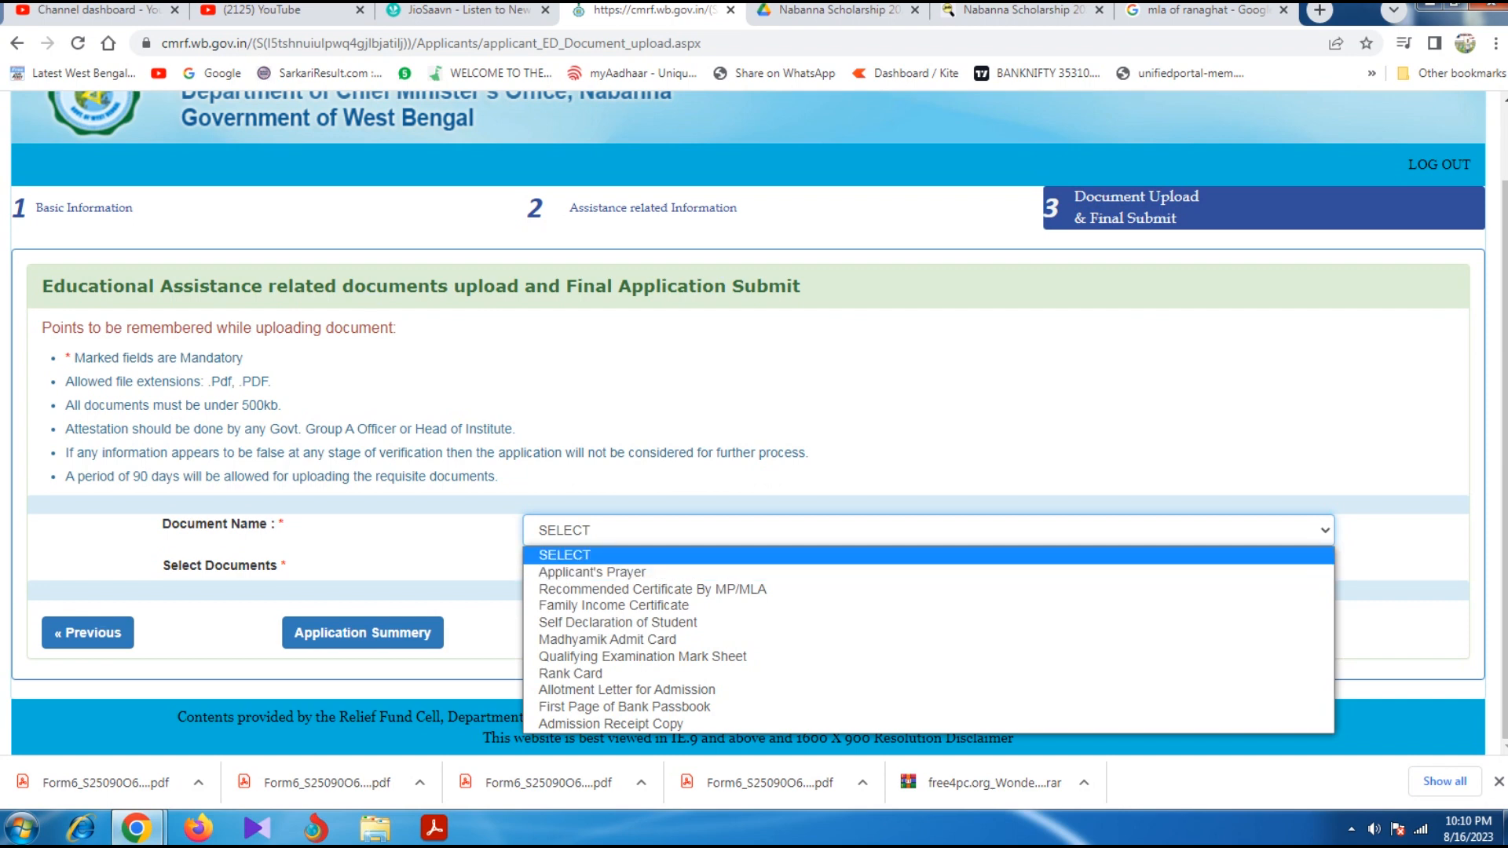
left_click(832, 10)
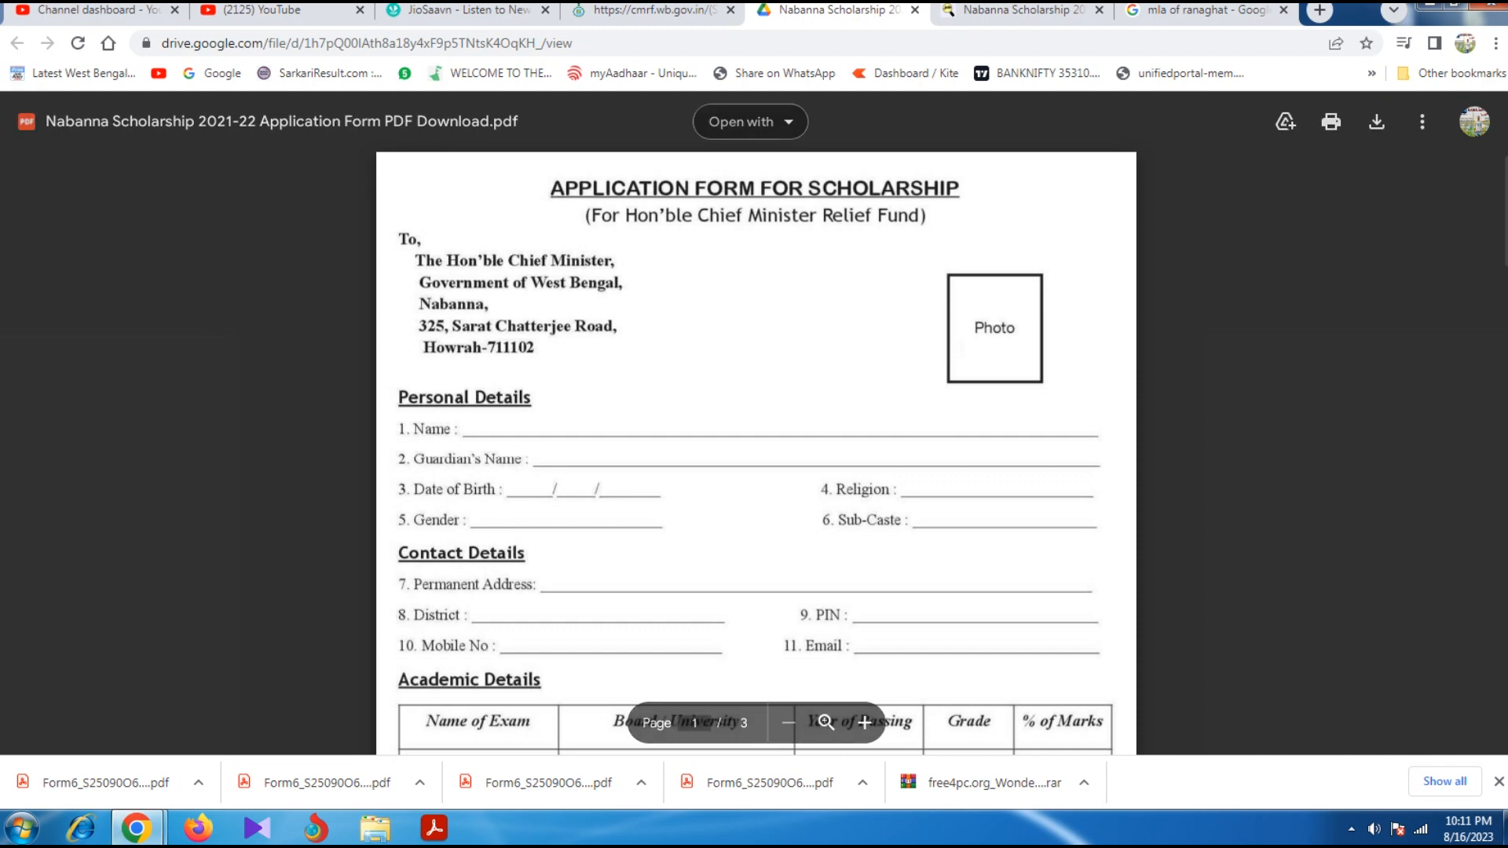
- Read the scholarship PDF down to the Self Declaration page, then reopen the CMRF Document Name list
scroll(757, 420, "down", 1)
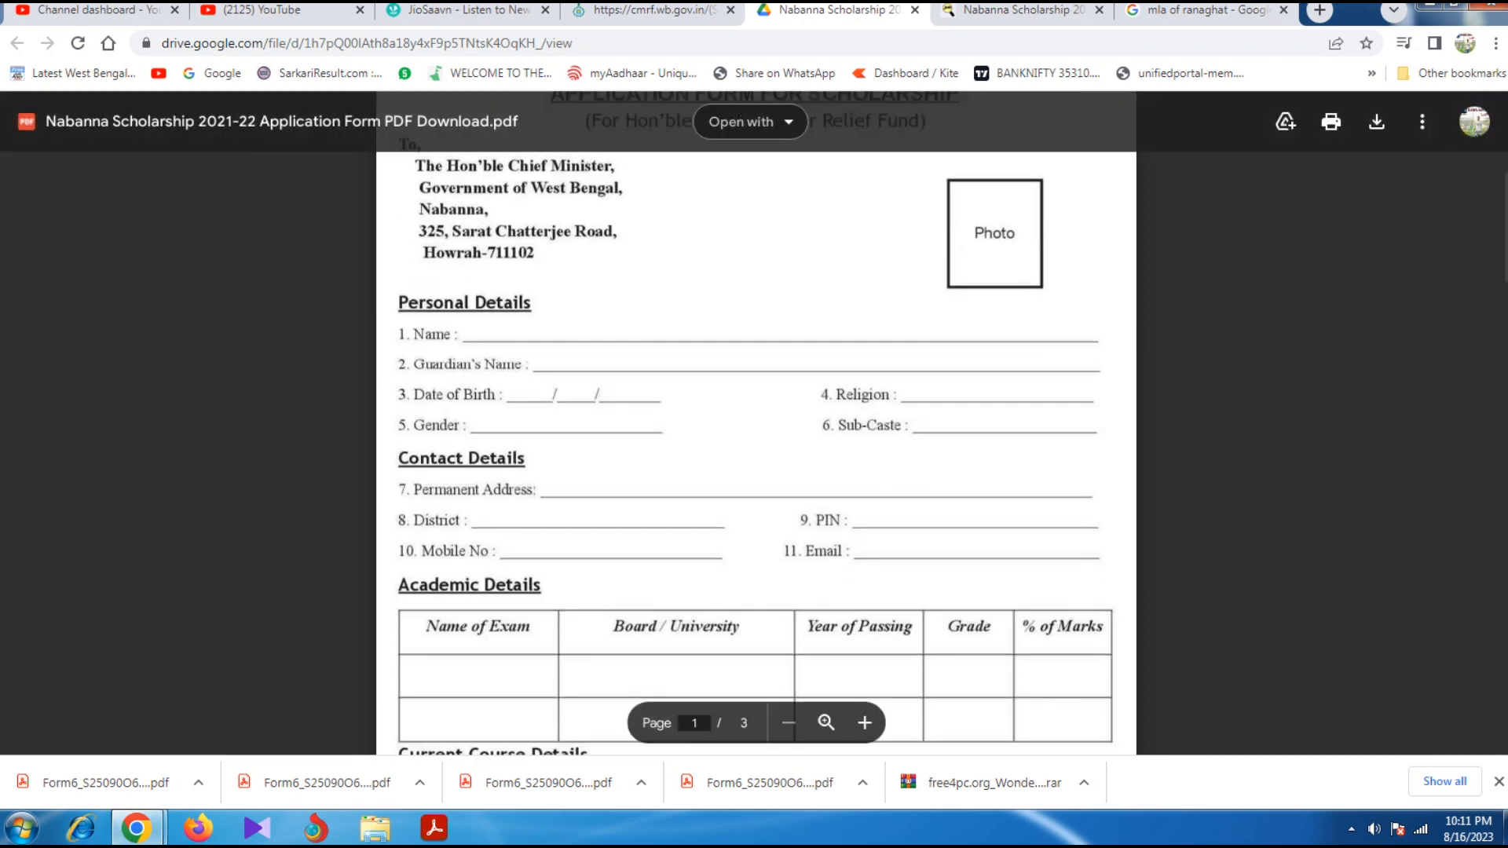
scroll(755, 423, "down", 3)
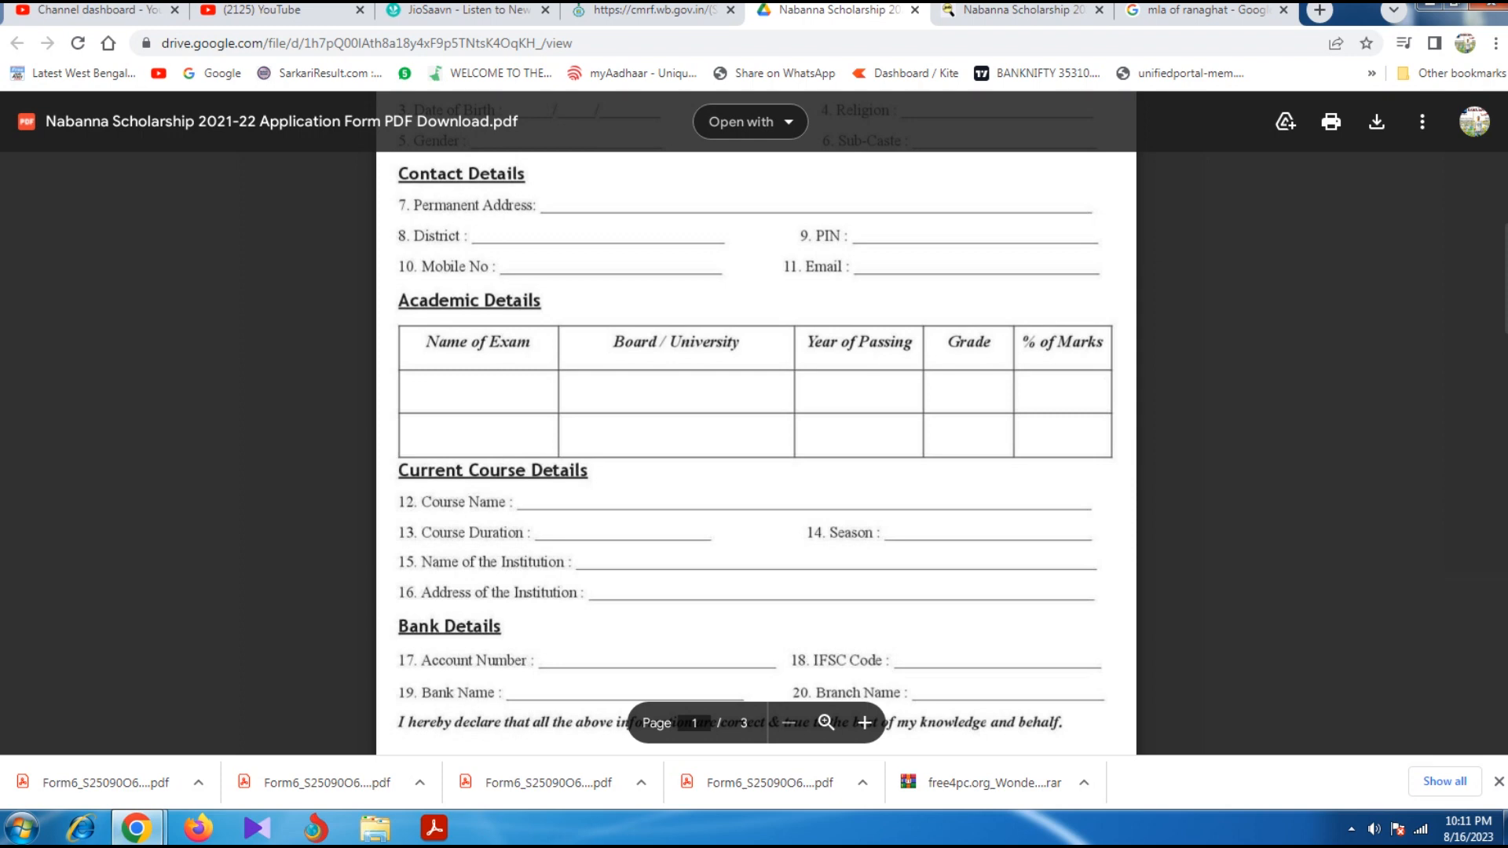
scroll(755, 423, "down", 1)
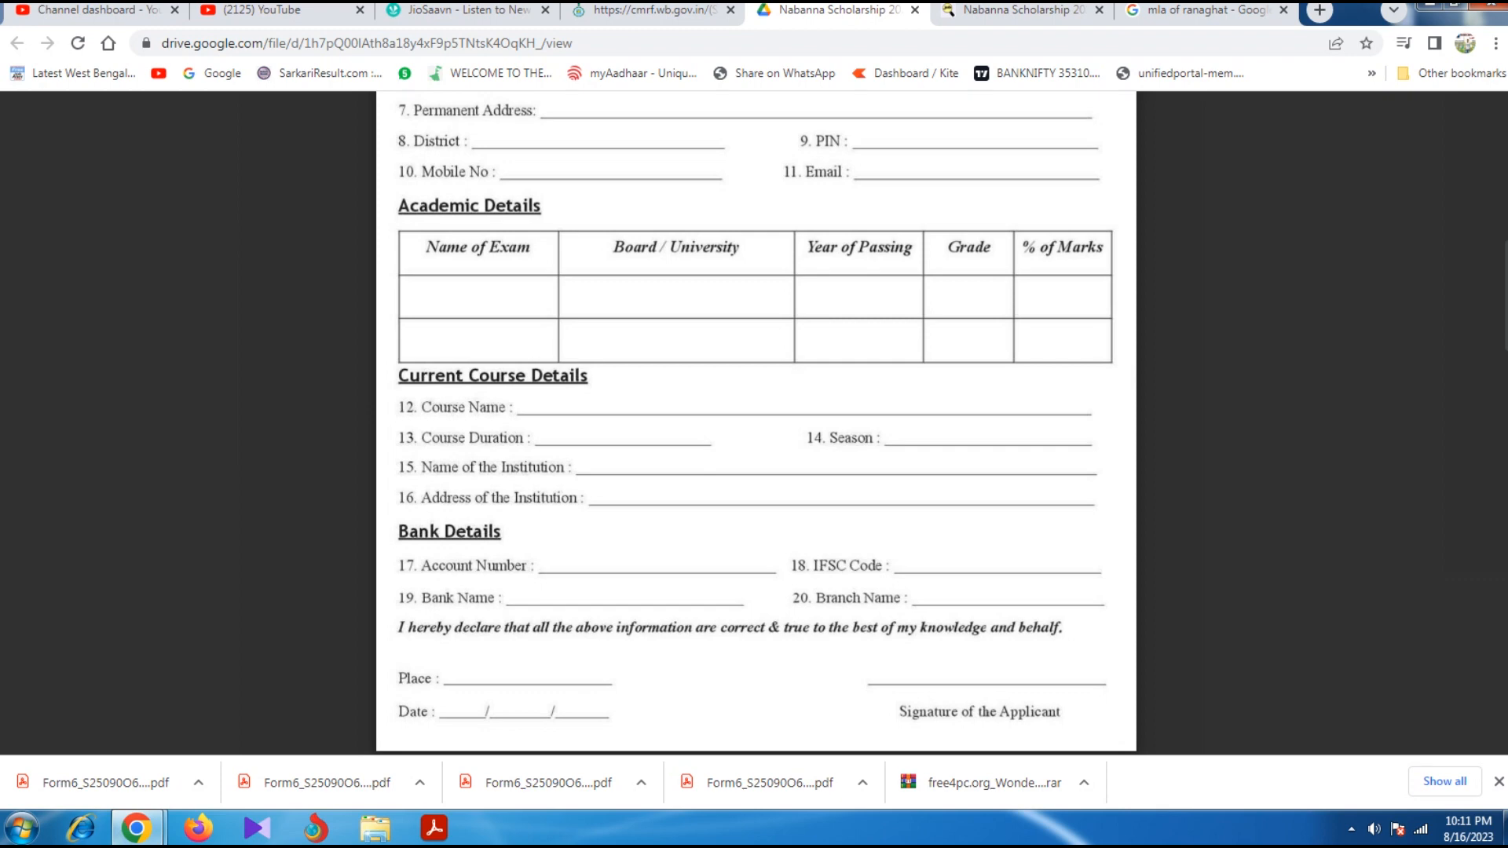
scroll(756, 428, "down", 1)
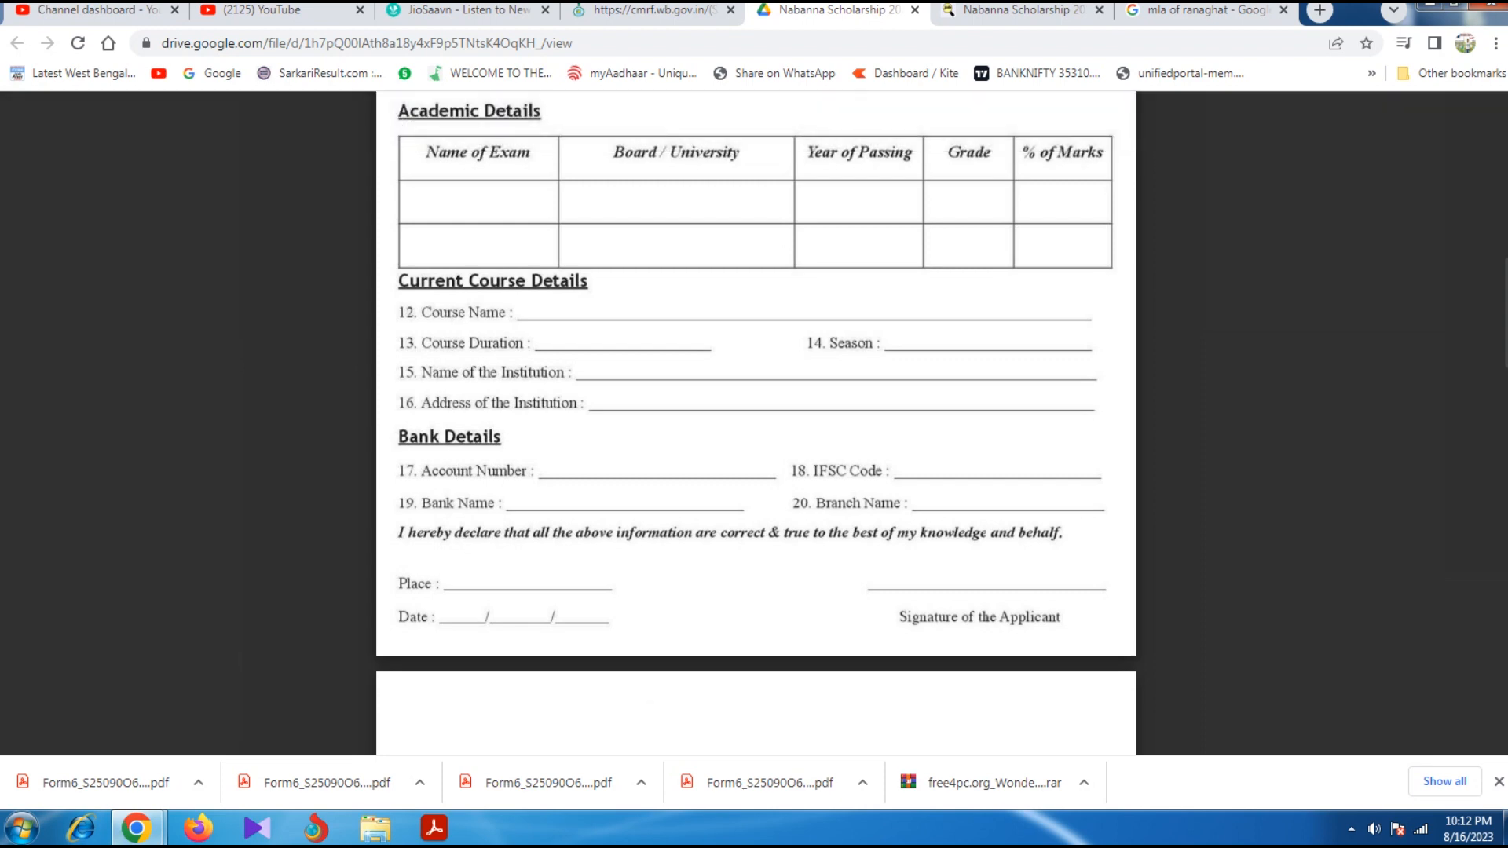
scroll(755, 424, "down", 2)
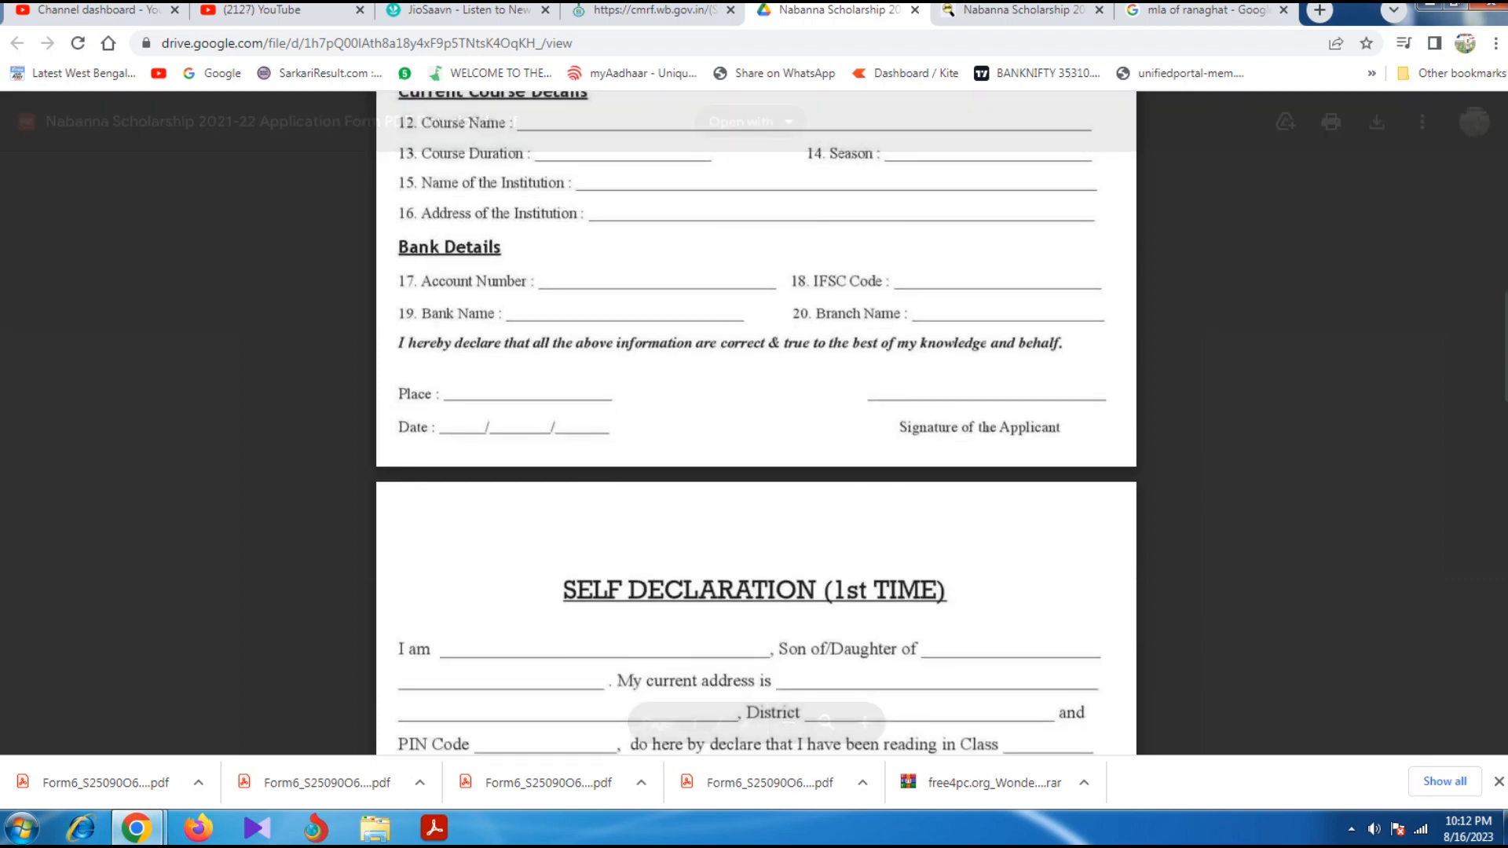
scroll(756, 424, "down", 1)
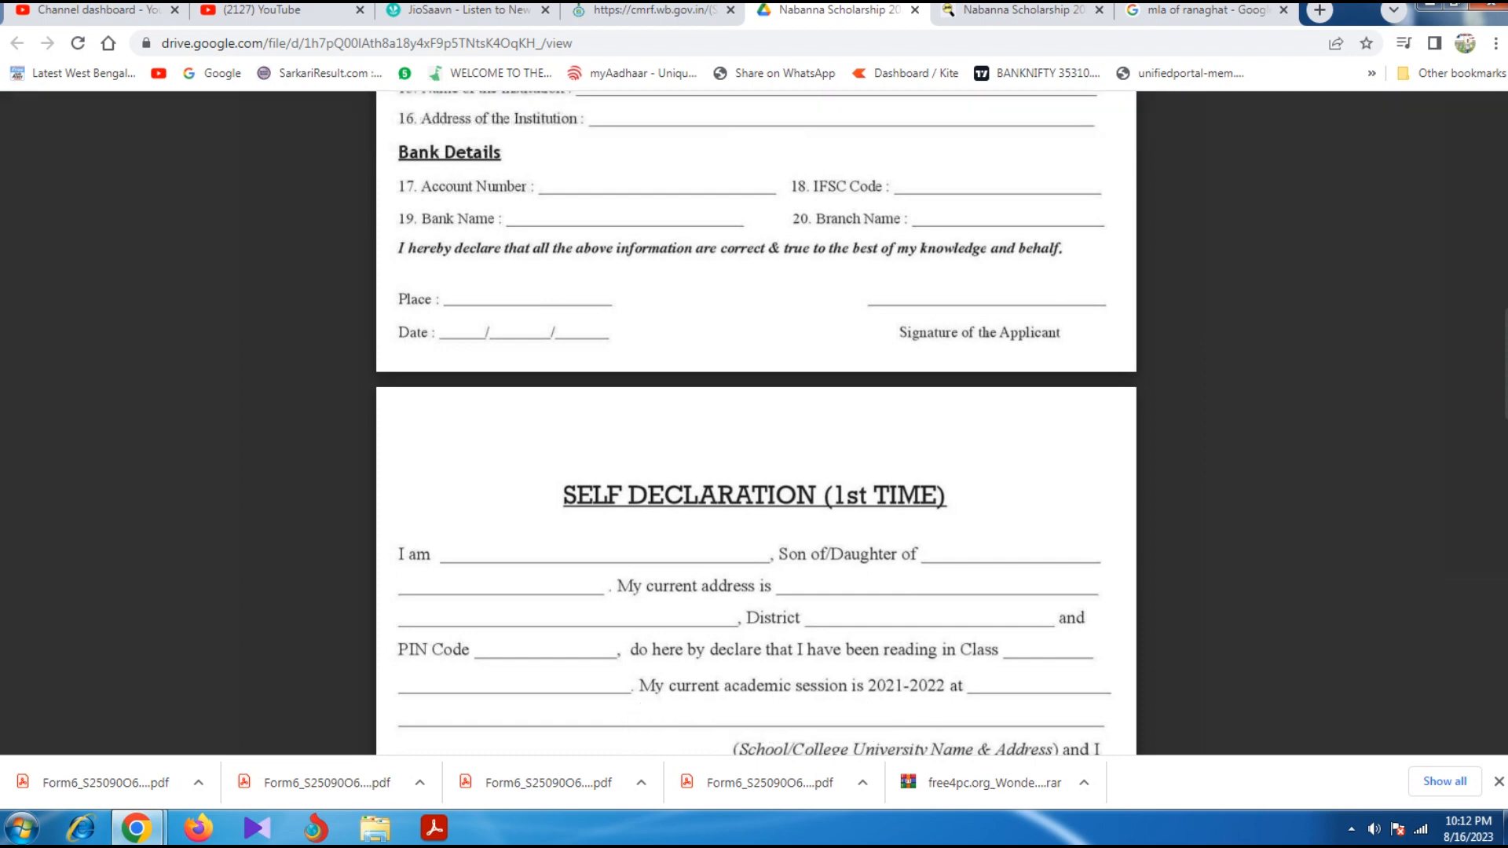
scroll(755, 424, "down", 4)
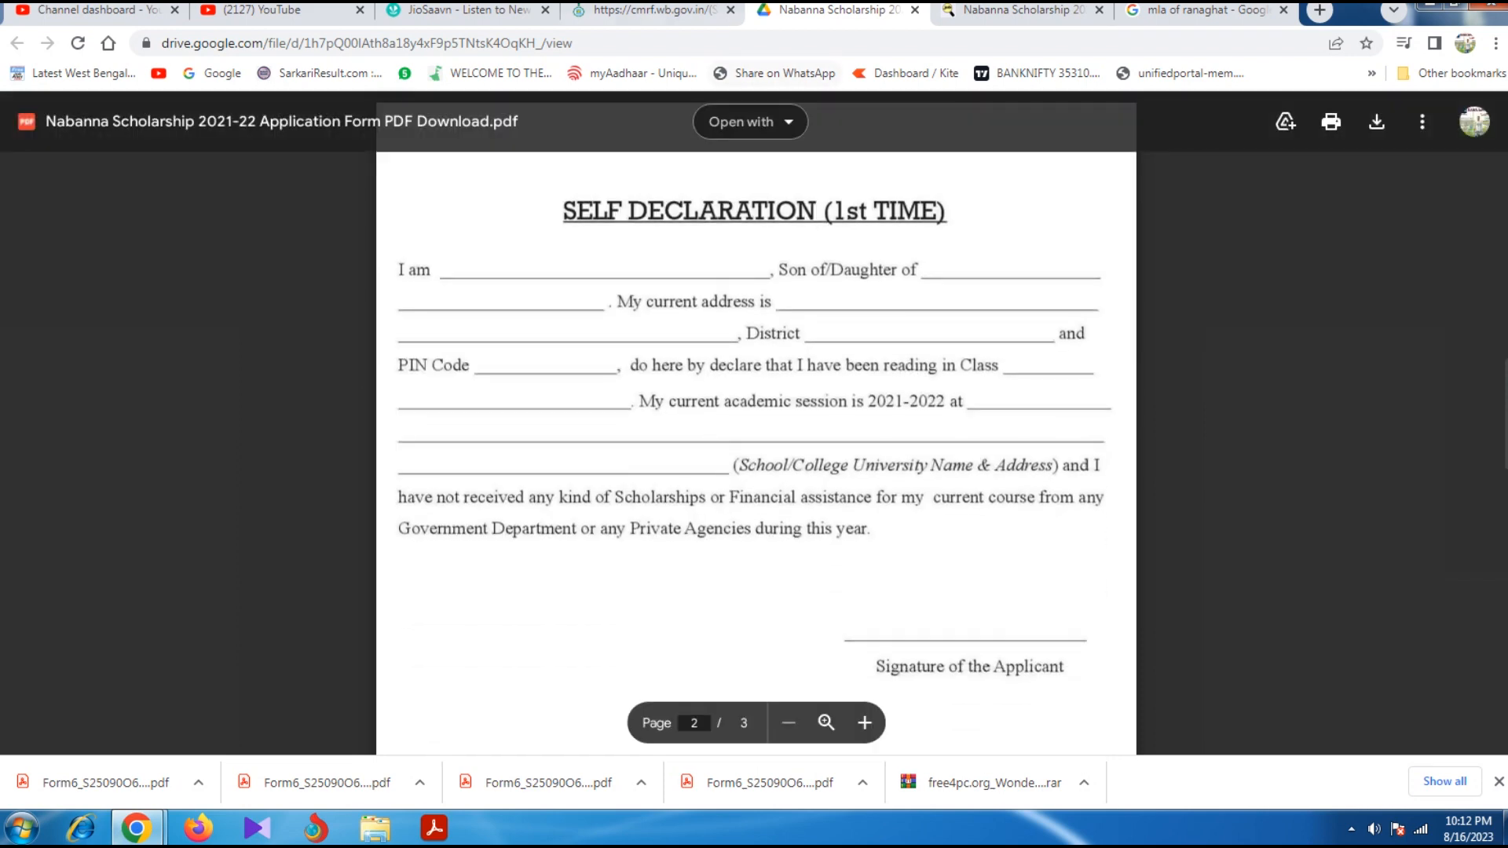
left_click(665, 11)
left_click(928, 531)
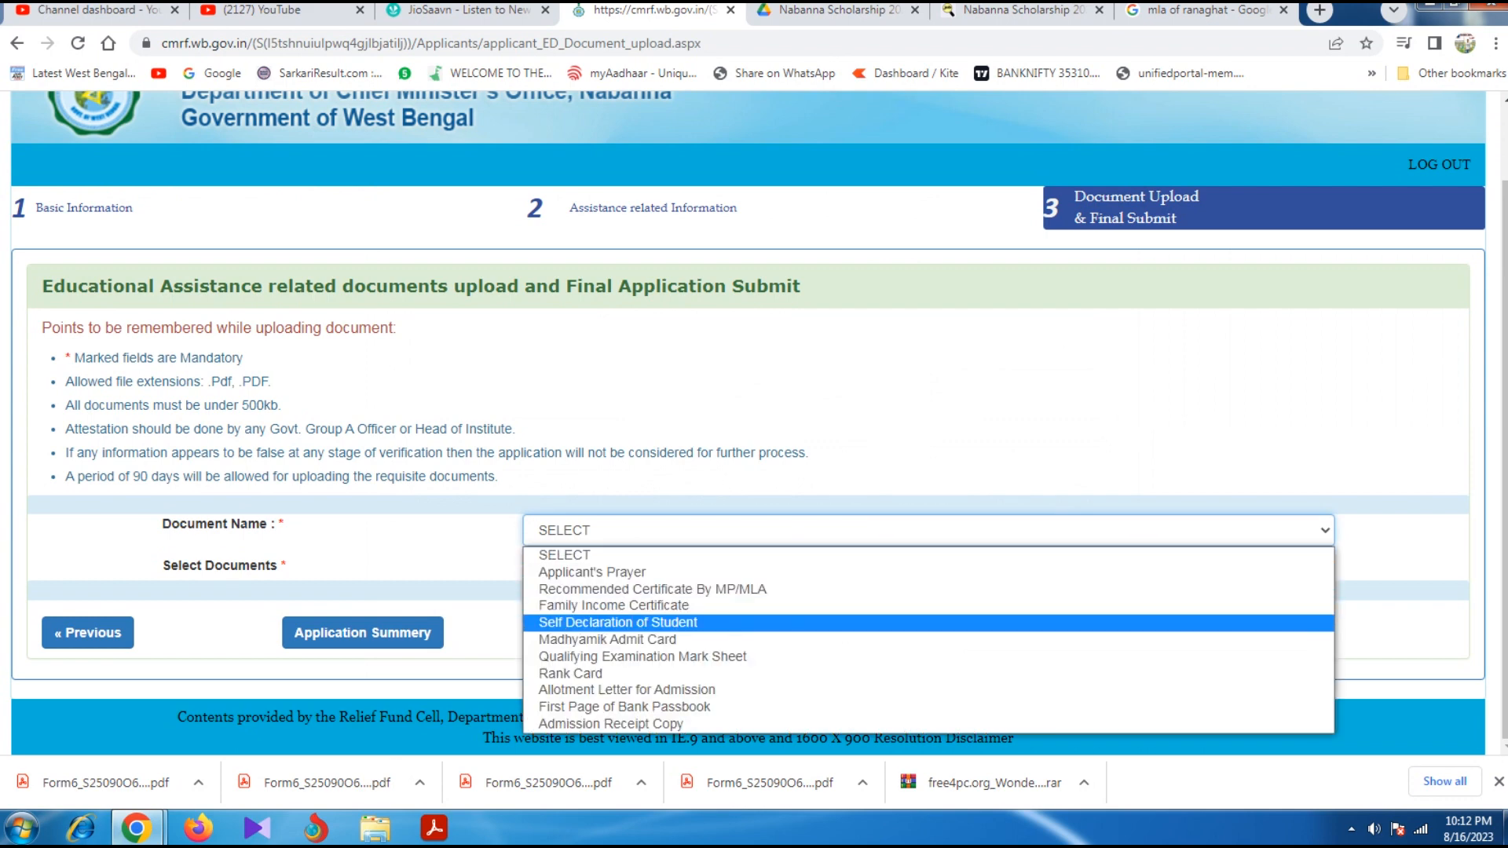
- Return to the scholarship PDF's Self Declaration (1st Time) page in Google Drive
left_click(816, 13)
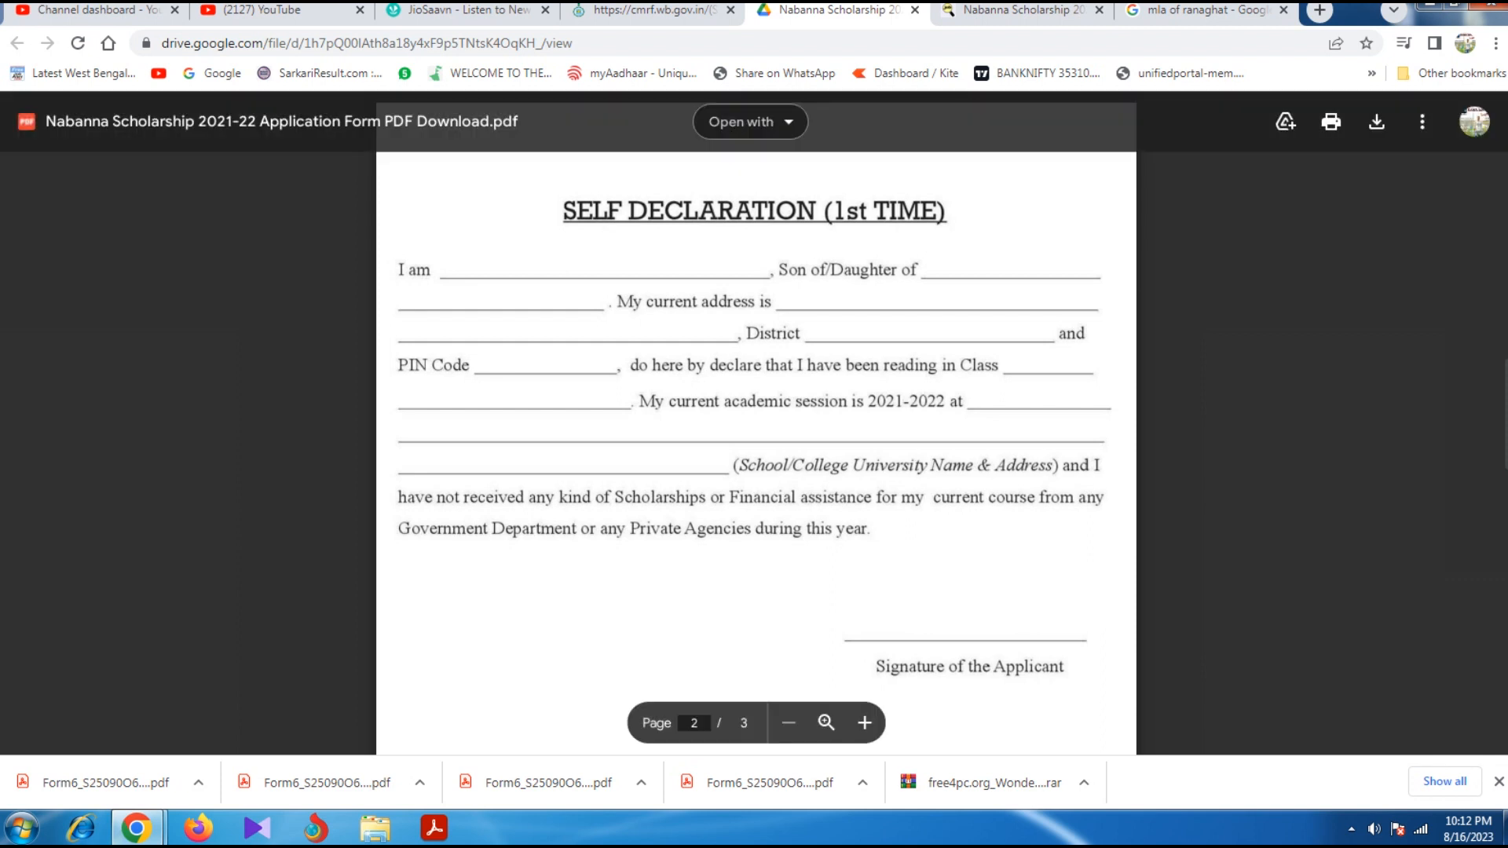
- Scroll the scholarship PDF on to page 3, the Recommendation from M.L.A. form
scroll(756, 424, "down", 3)
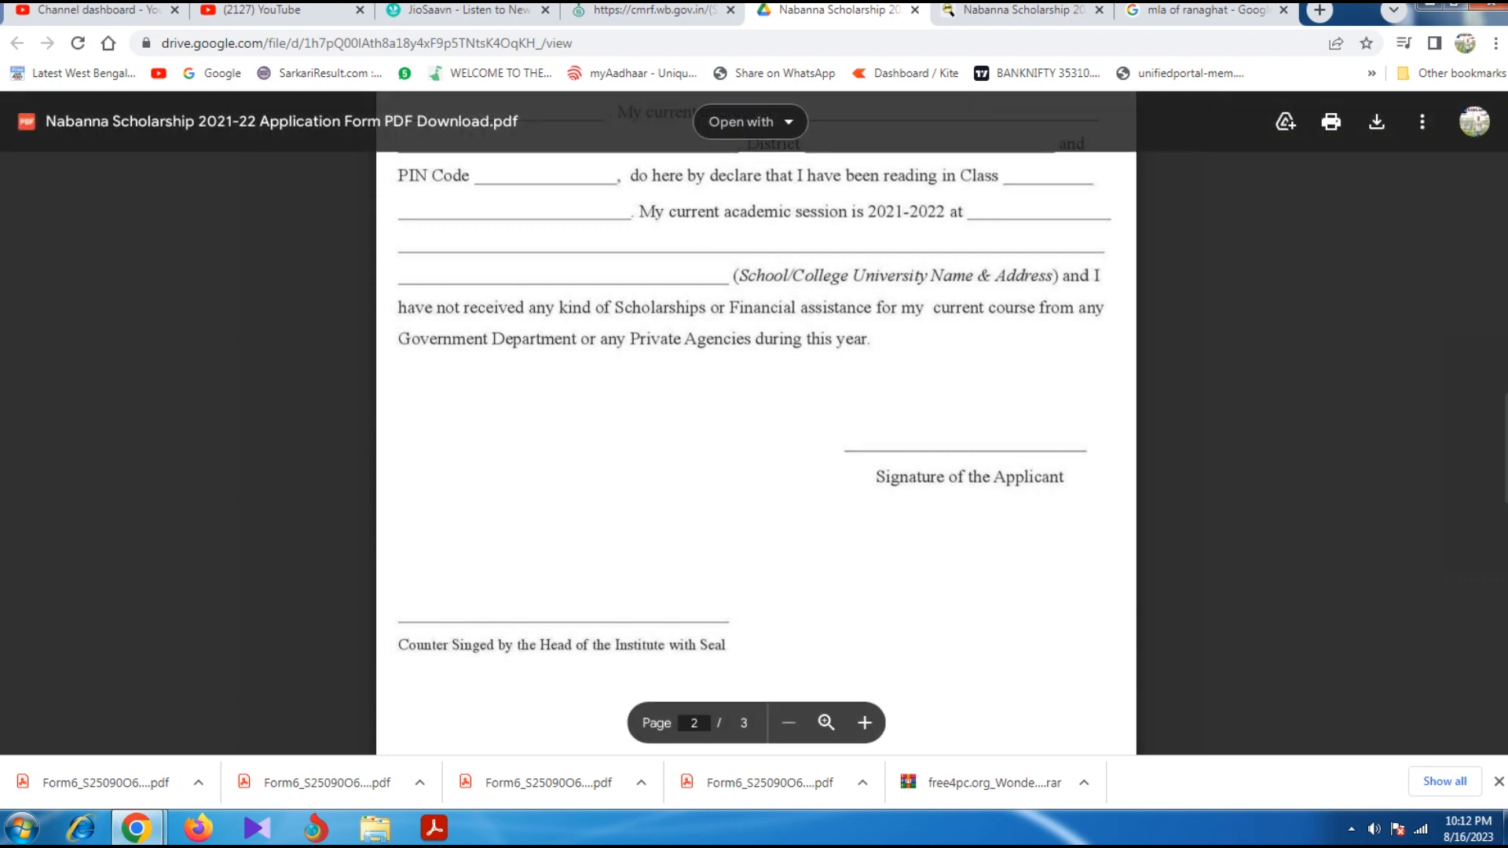
scroll(756, 424, "down", 1)
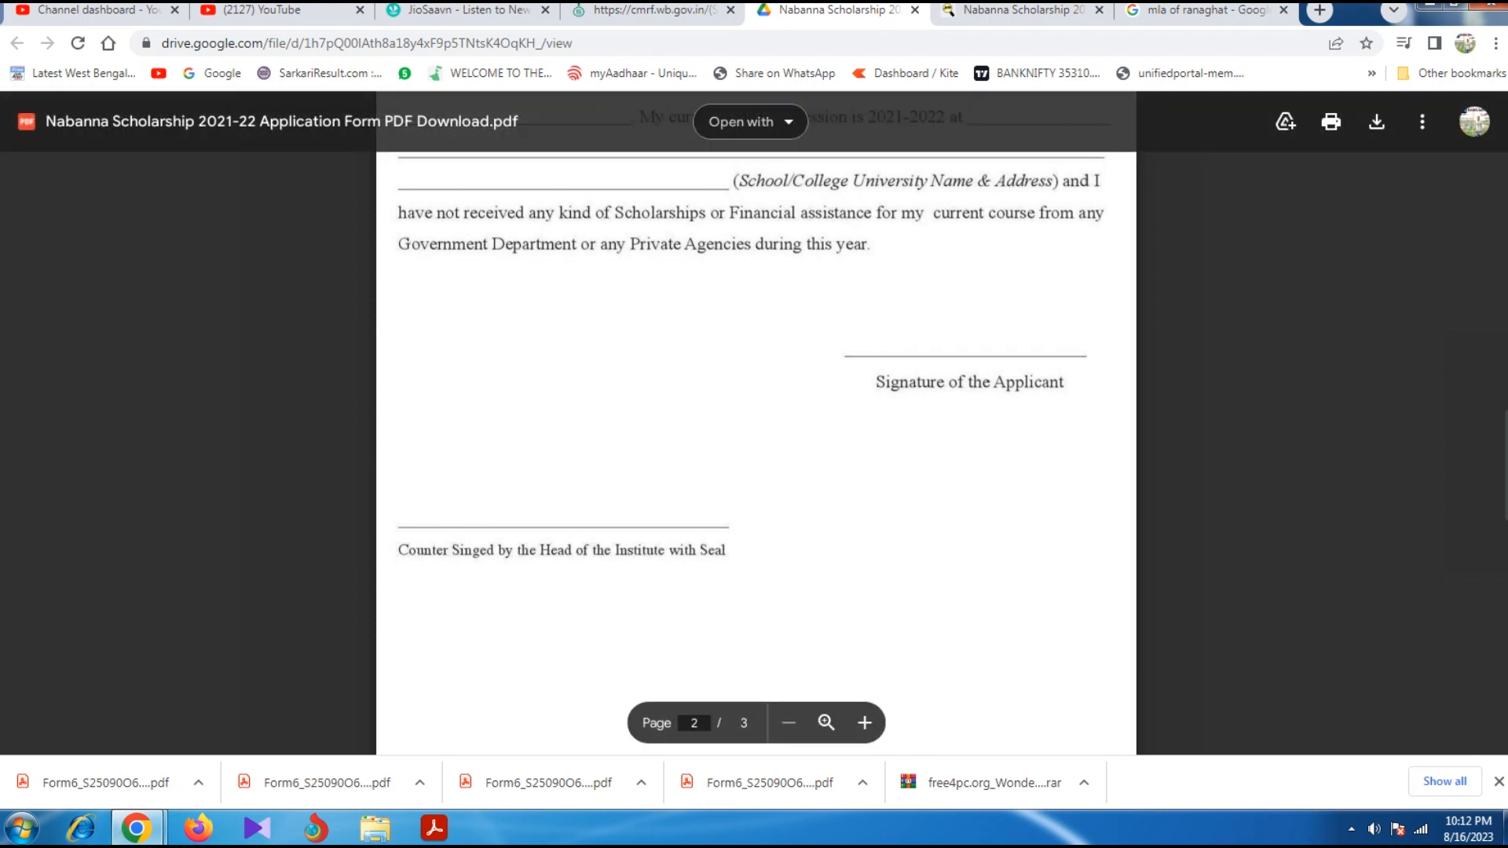
scroll(756, 424, "down", 3)
scroll(757, 424, "down", 6)
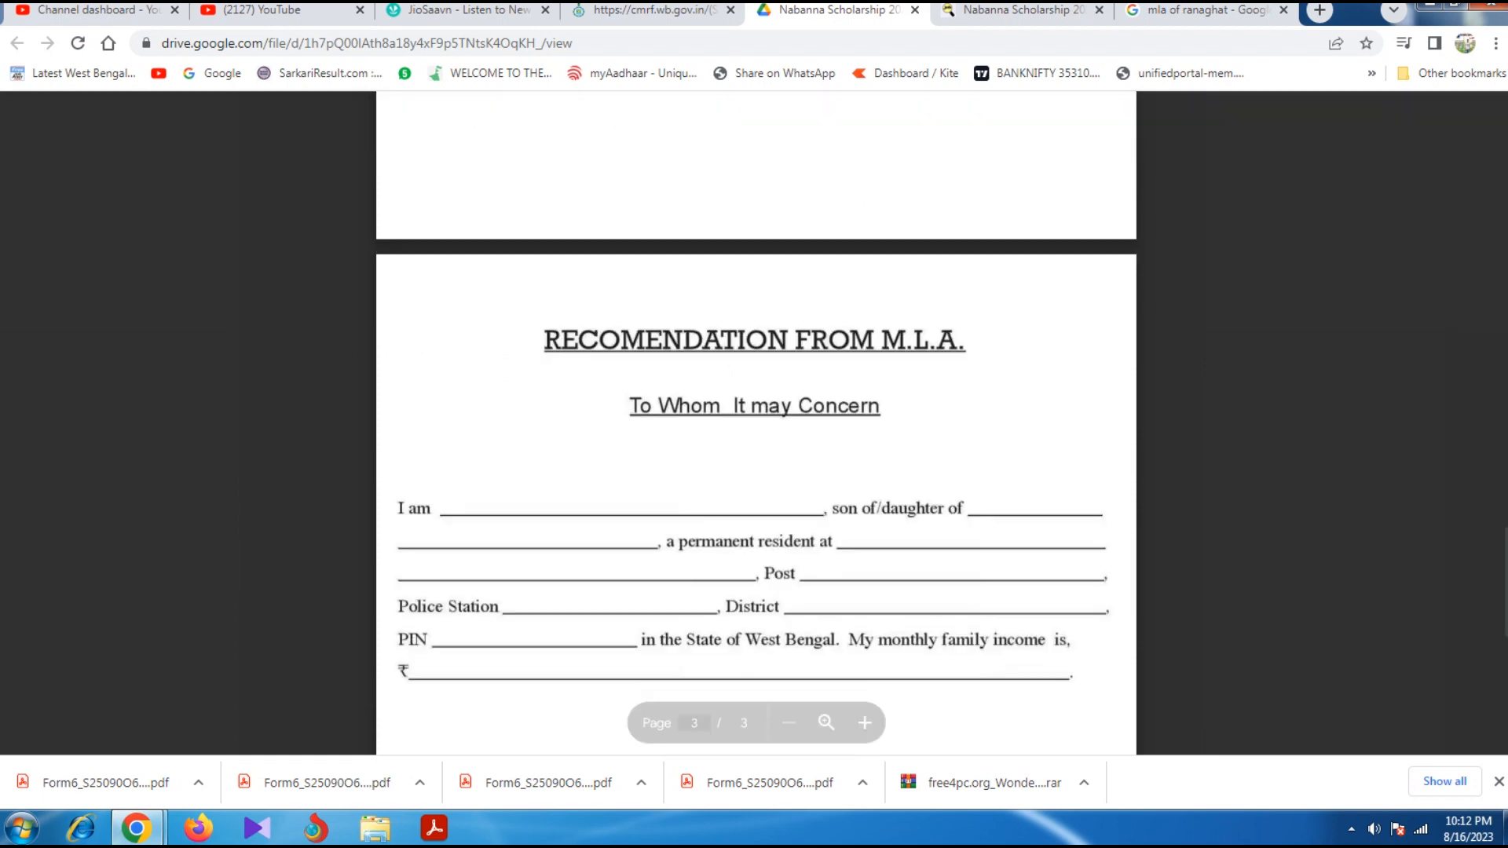
- Check the CMRF Document Name list from Recommended Certificate By MP/MLA back to Applicant's Prayer, then return to the PDF
left_click(654, 10)
left_click(929, 530)
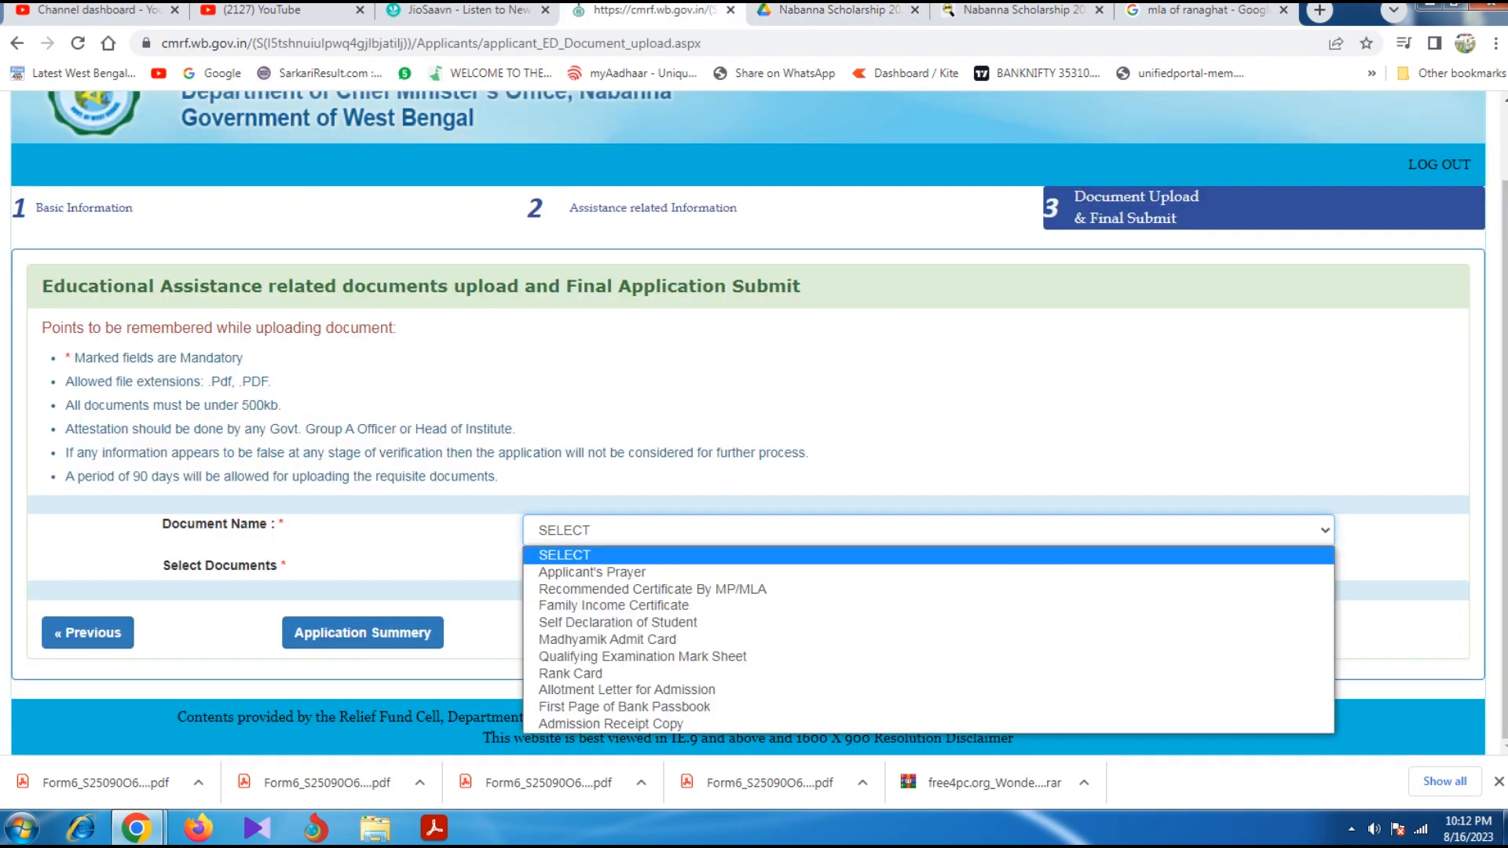
key("Down")
key("Down")
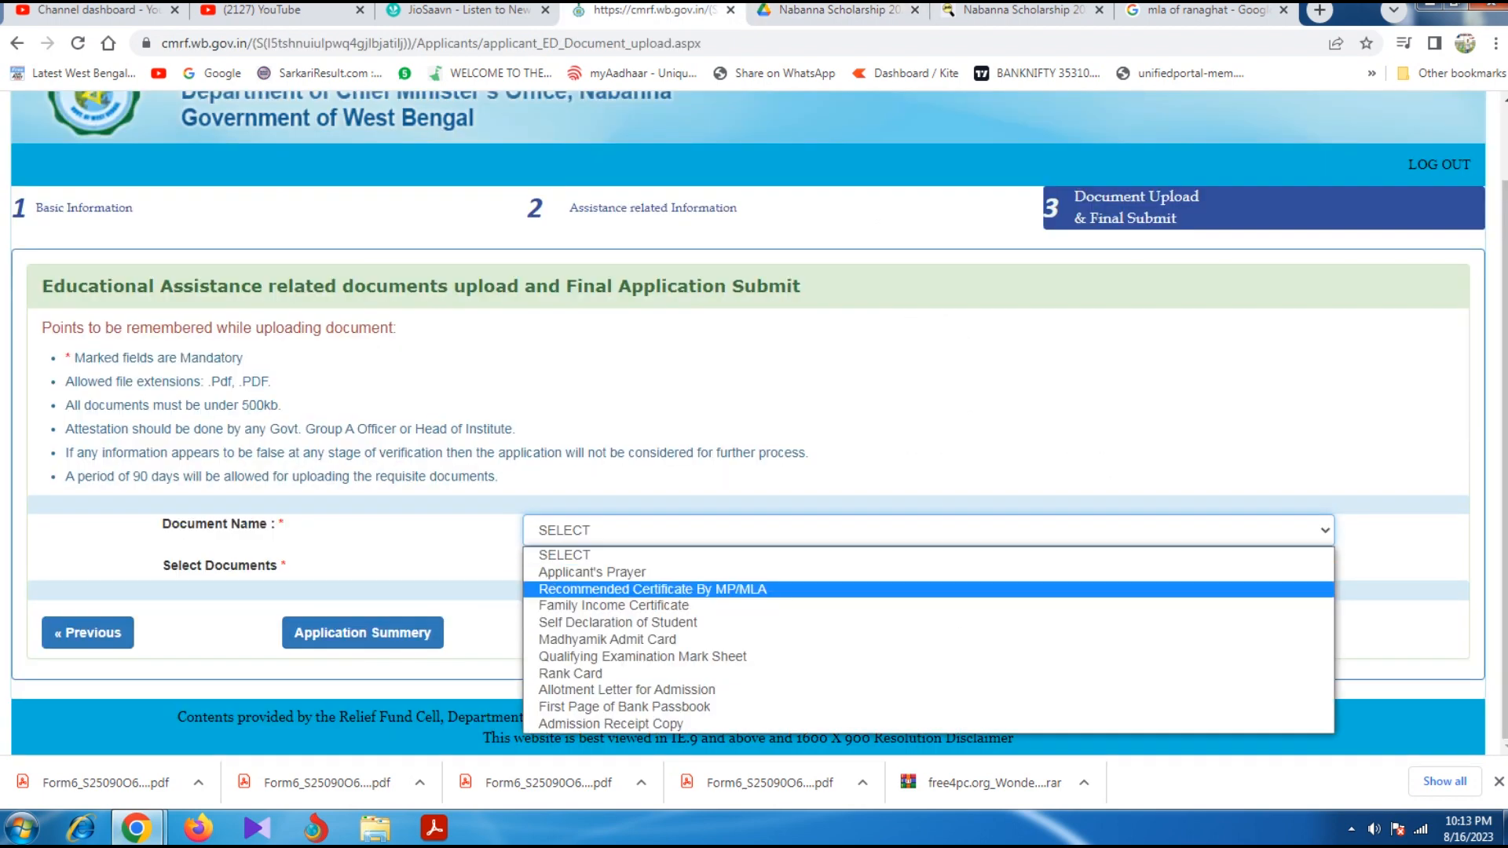
key("Up")
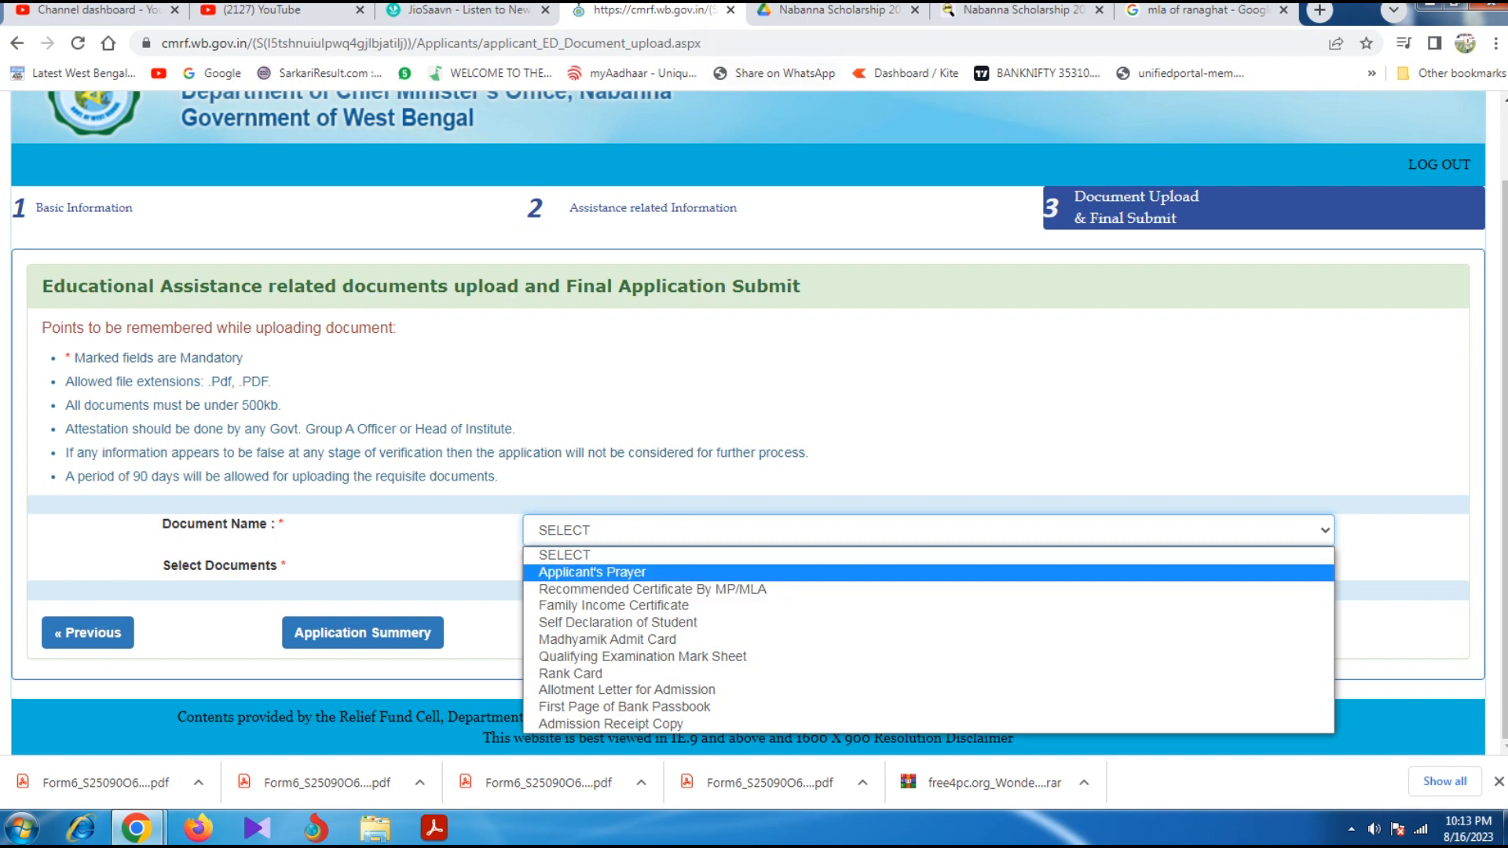
key("ctrl+Tab")
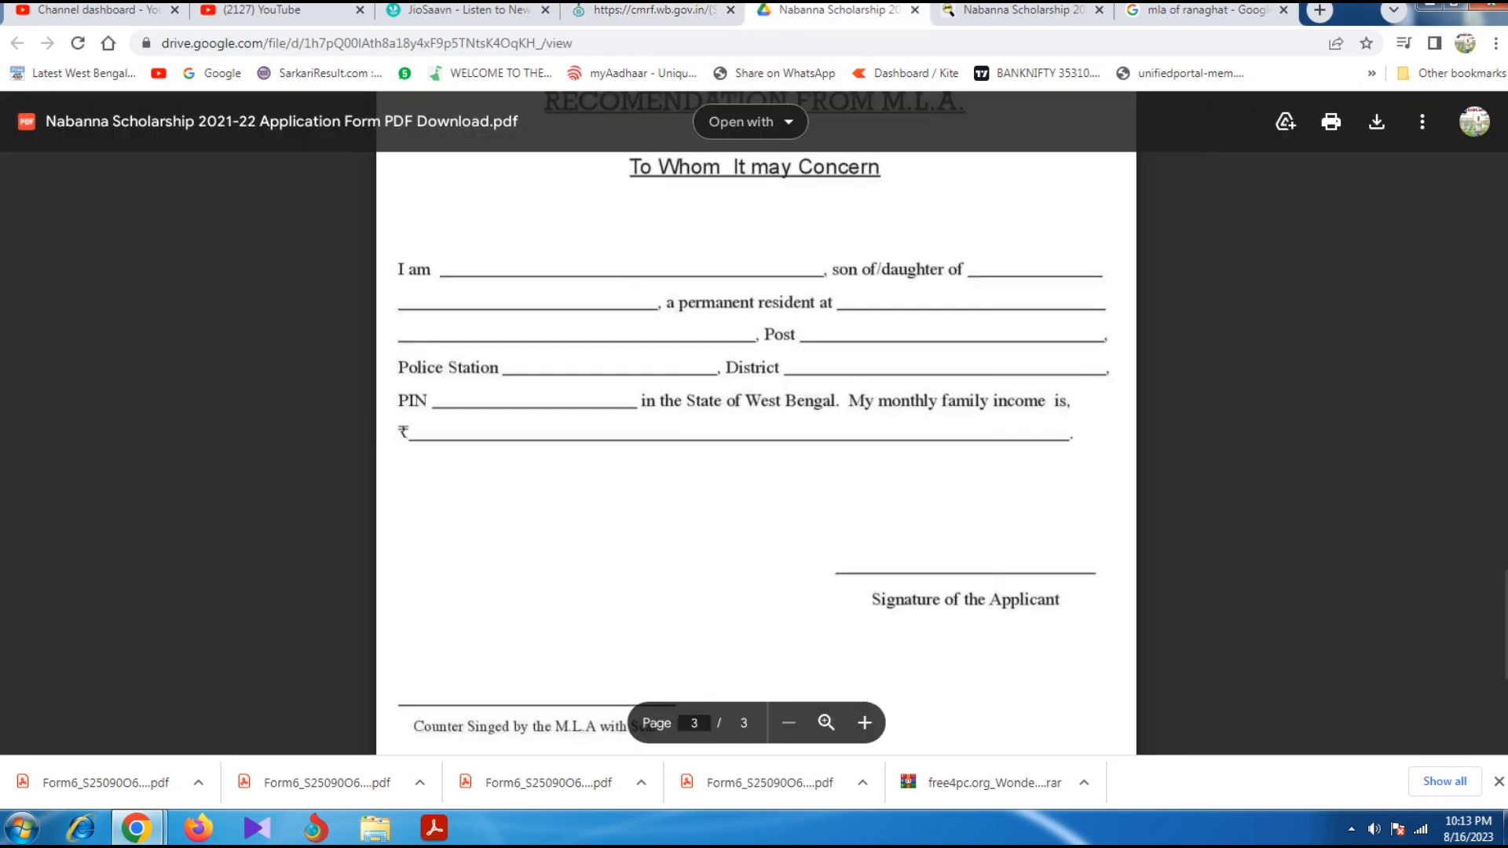
- Read through the Recommendation from M.L.A. page of the scholarship PDF
scroll(756, 454, "up", 2)
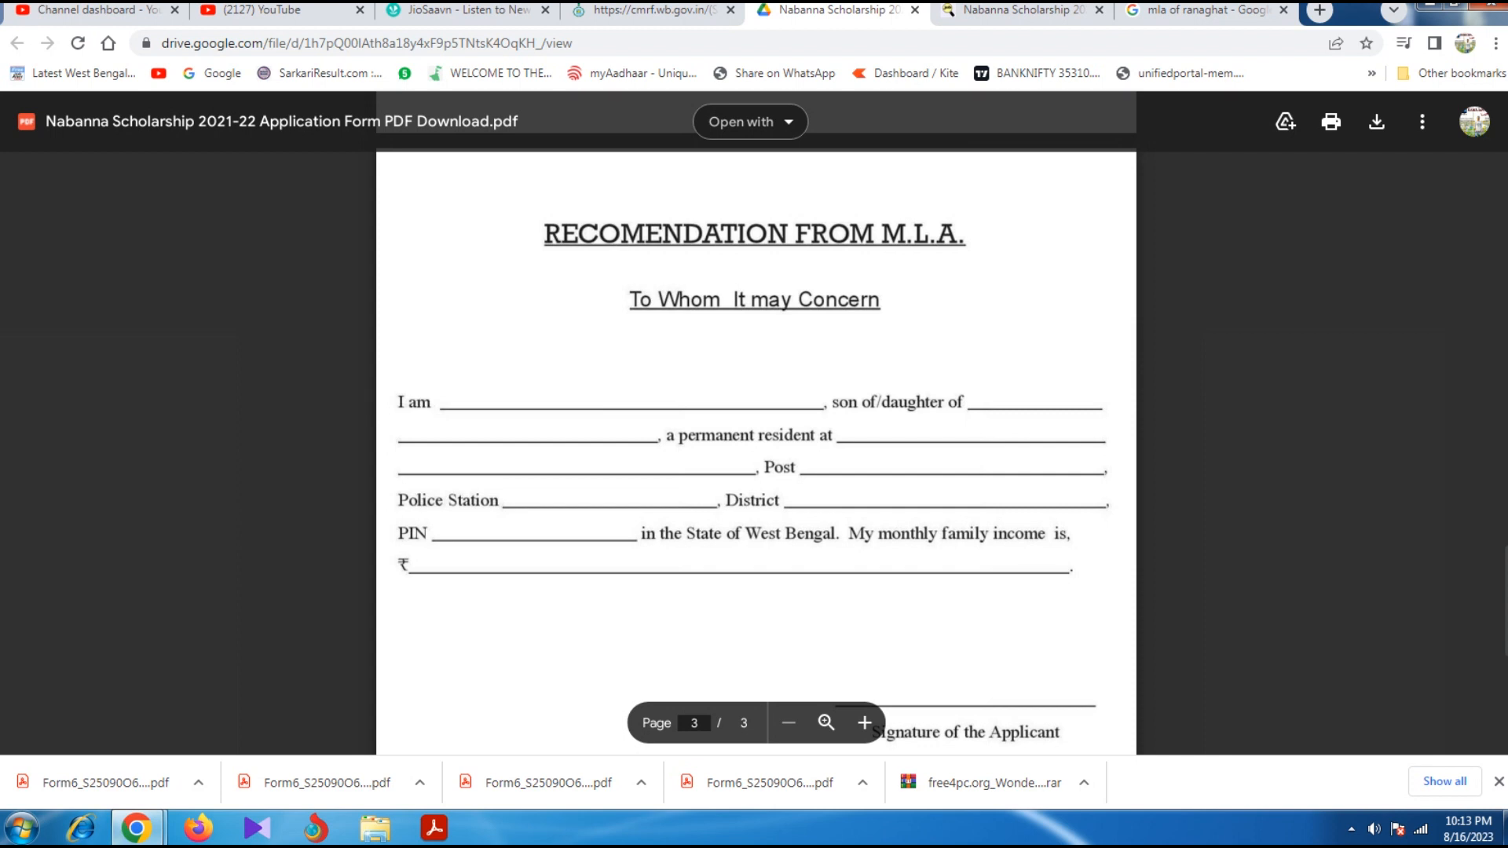
scroll(756, 424, "down", 3)
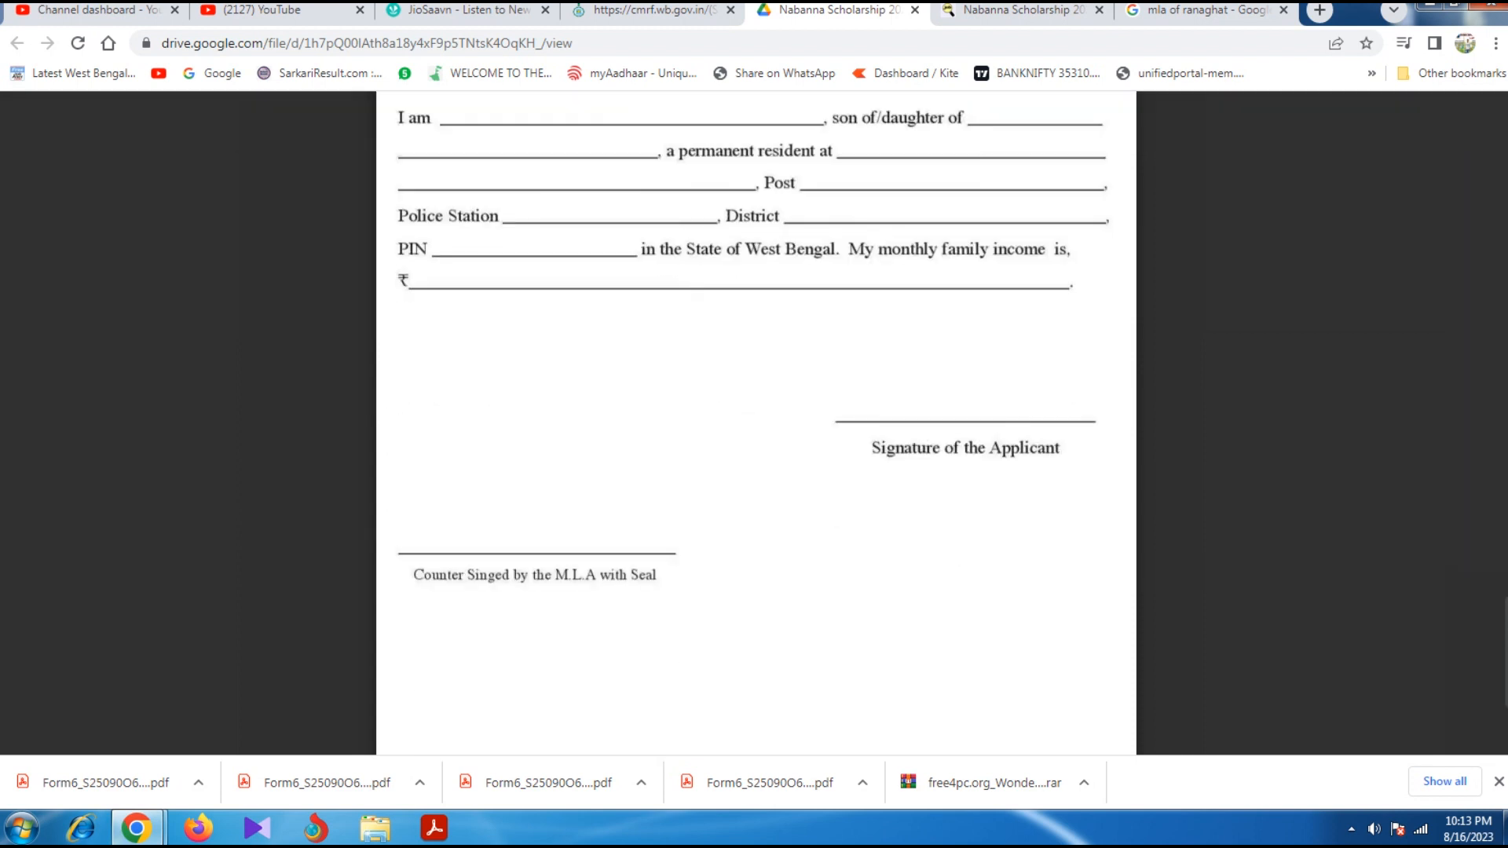
scroll(756, 424, "down", 1)
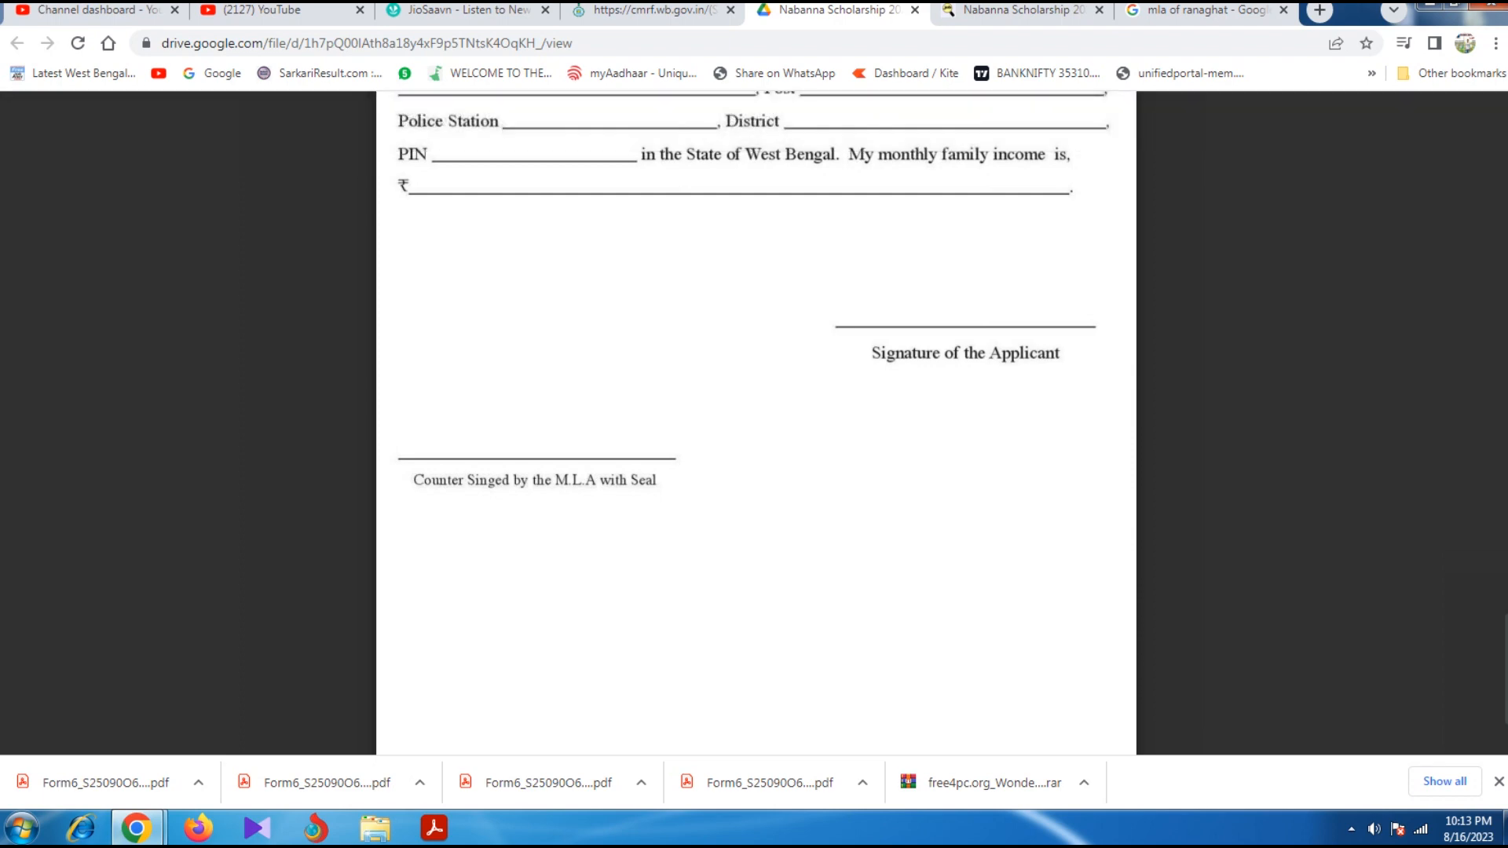
scroll(756, 424, "down", 2)
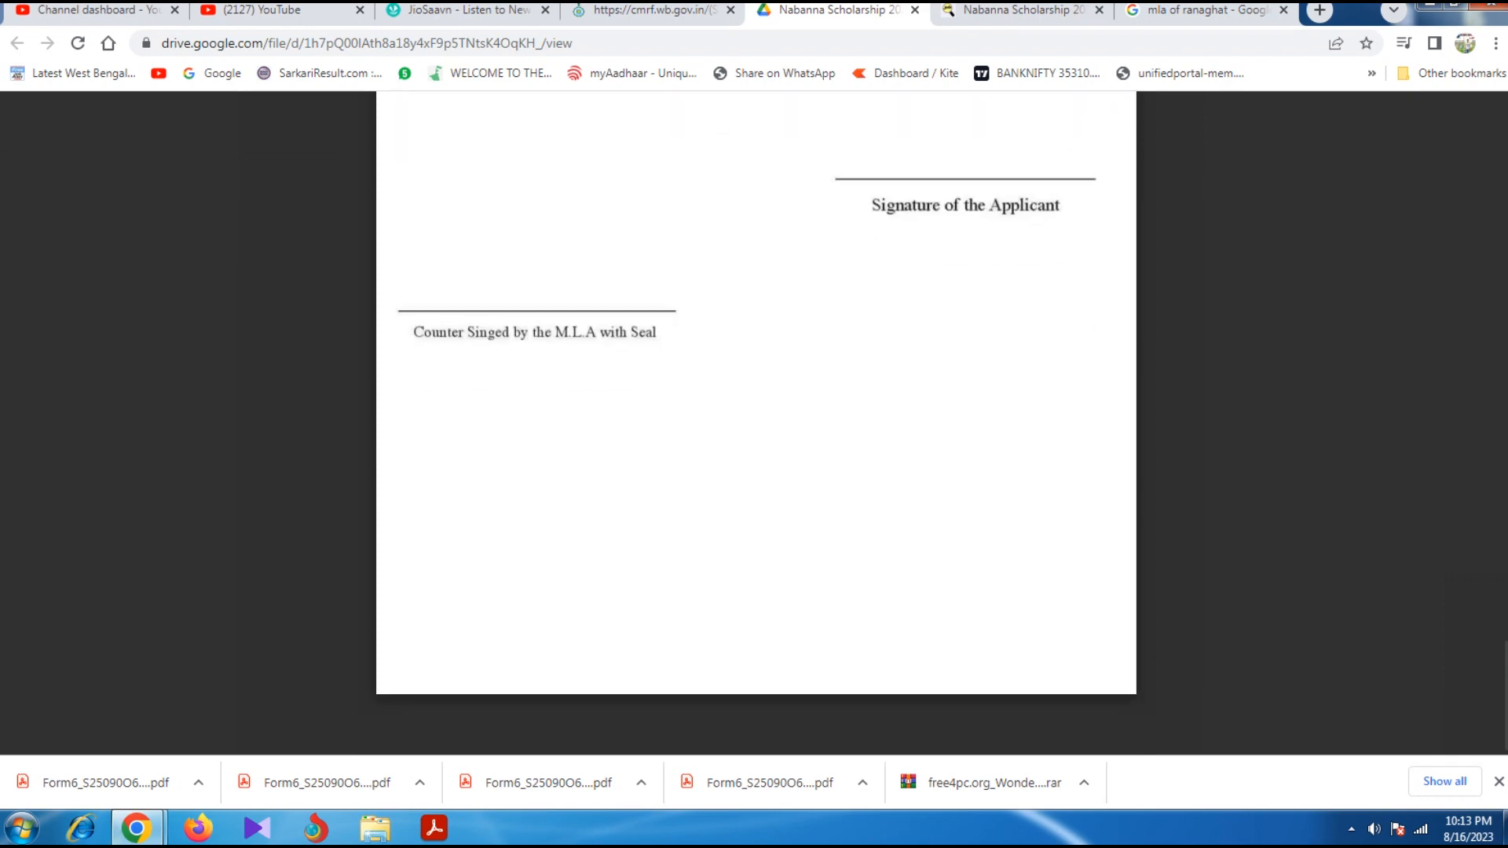
scroll(756, 424, "up", 4)
scroll(756, 424, "down", 1)
scroll(756, 424, "up", 5)
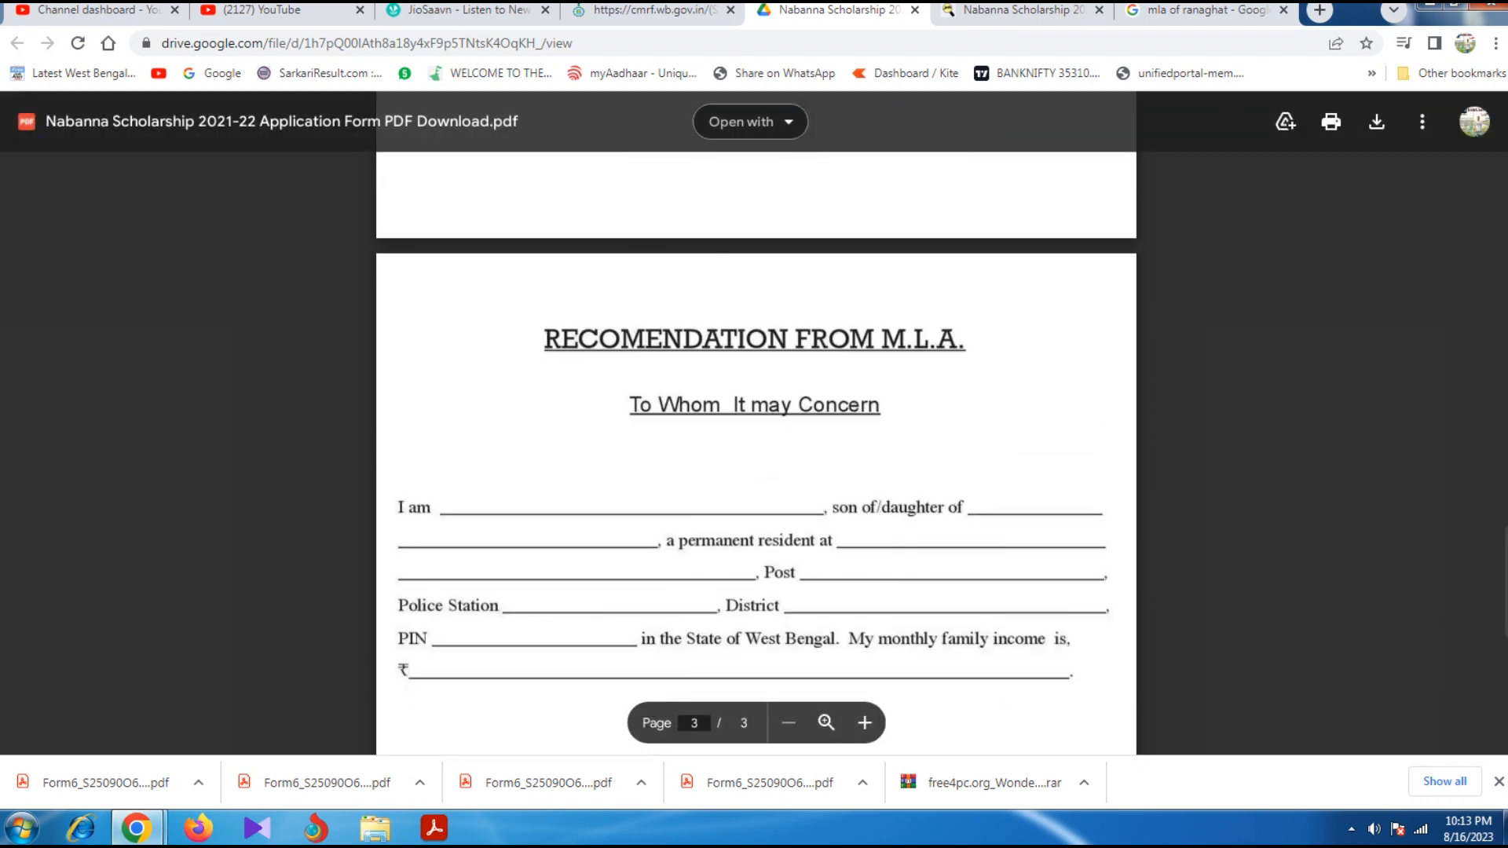
- Back on the CMRF upload page, open and close the Document Name list, leaving SELECT
left_click(654, 11)
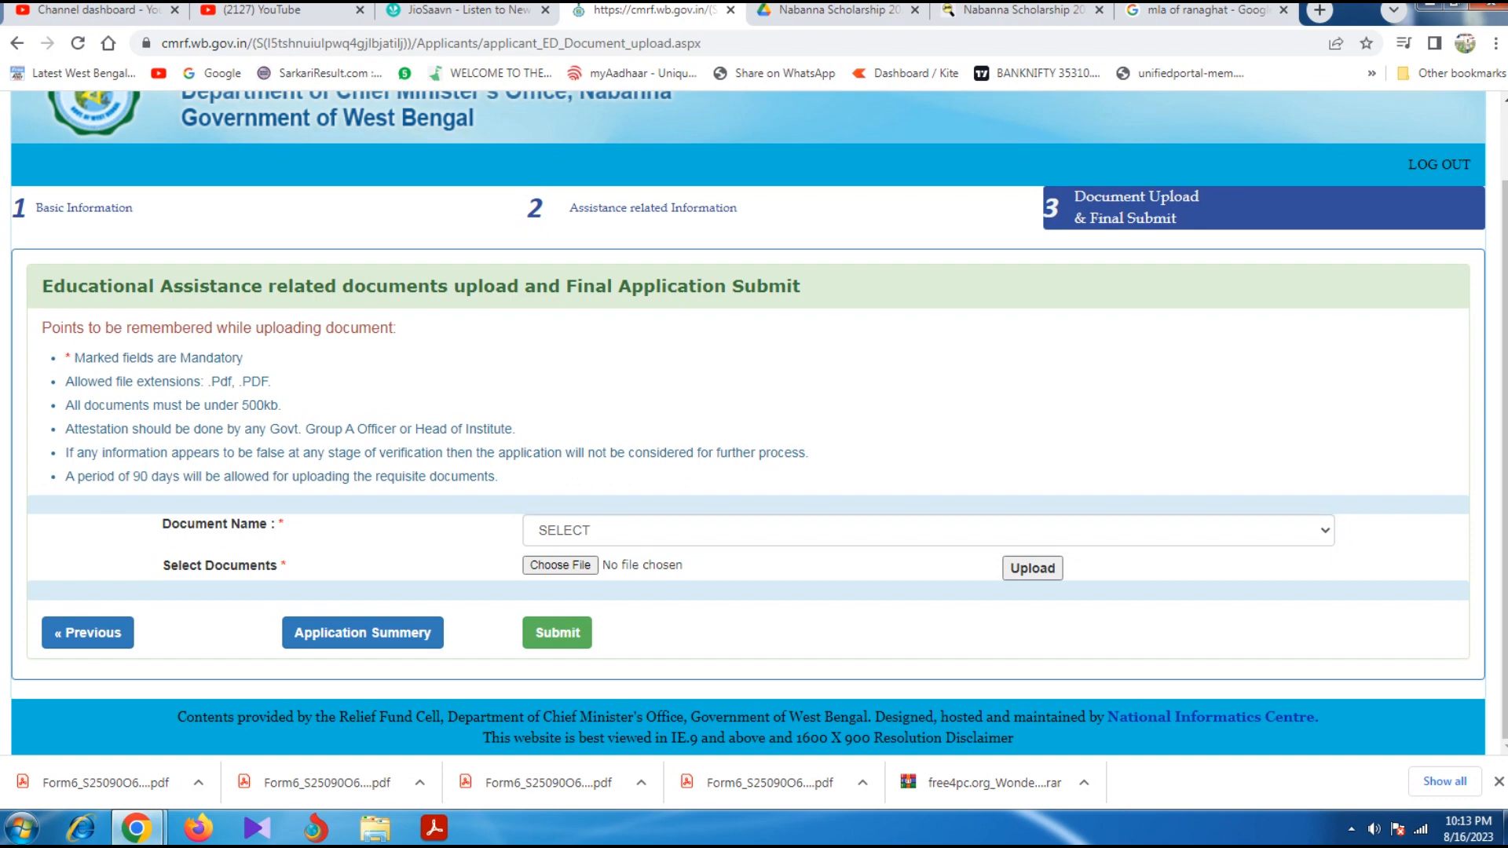
key("alt+Down")
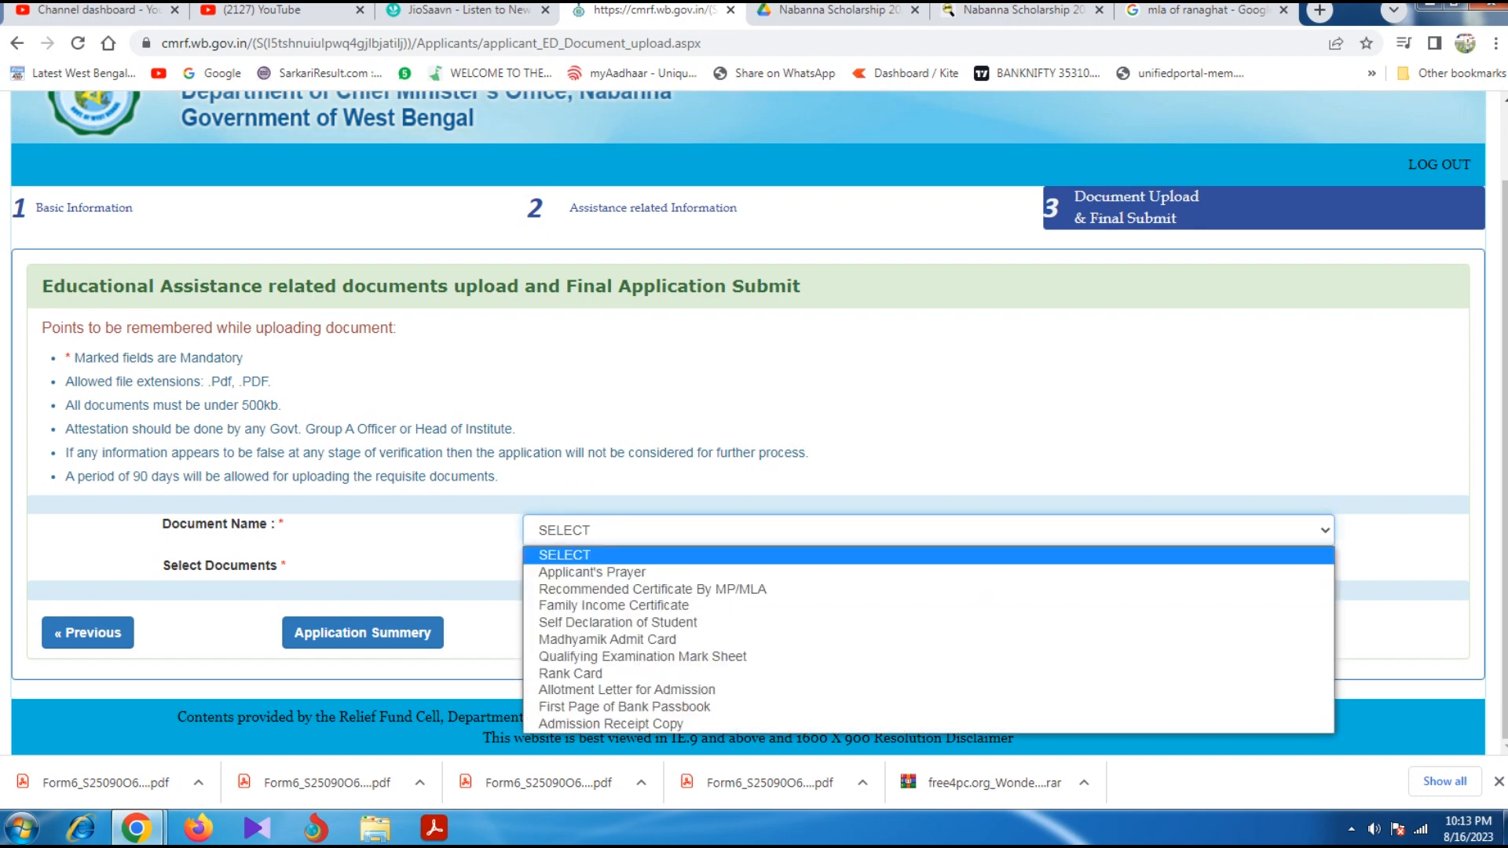
key("Escape")
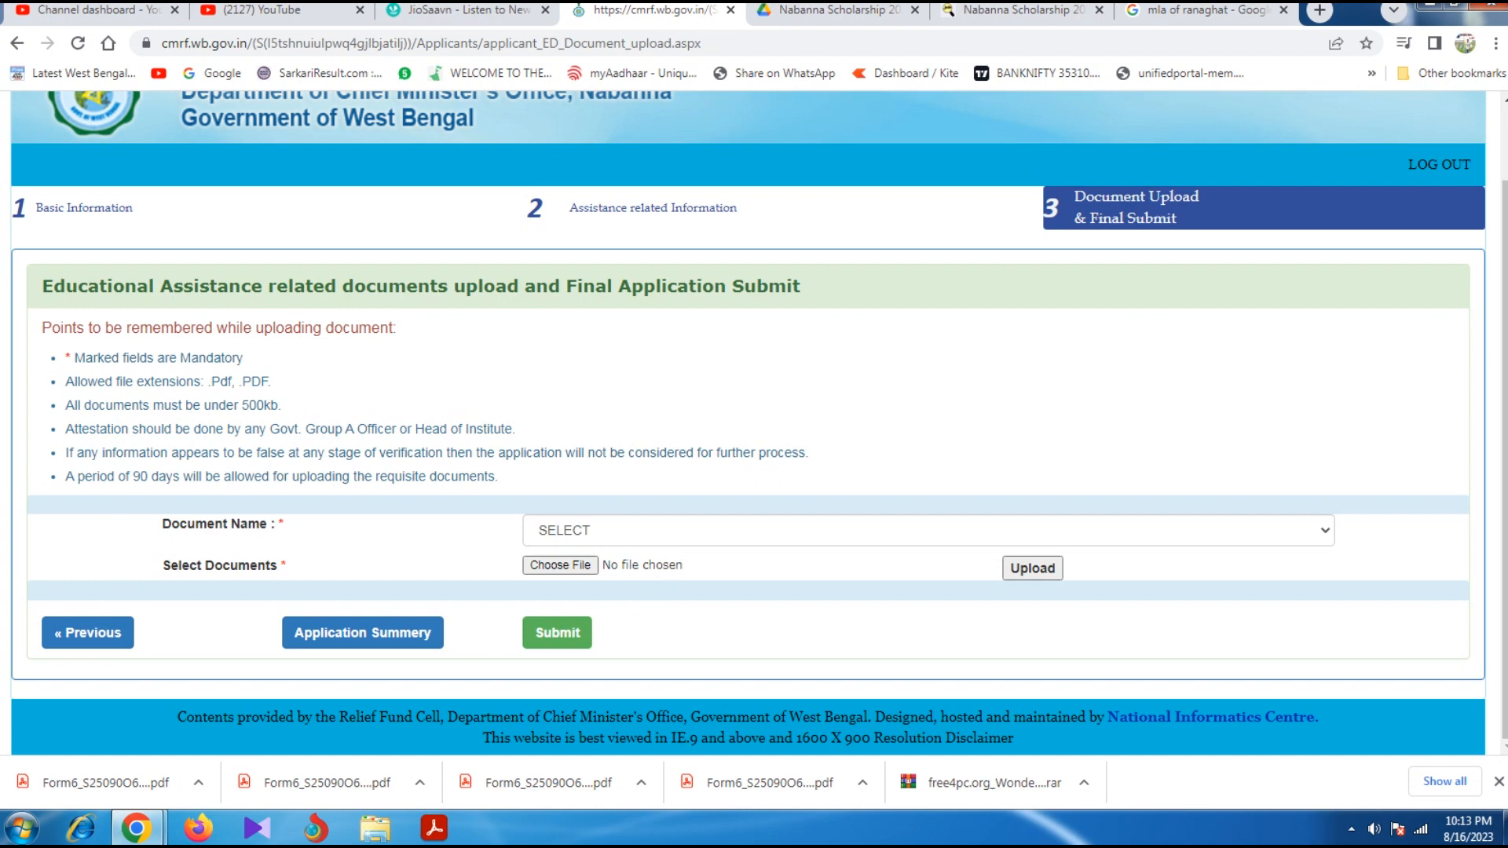